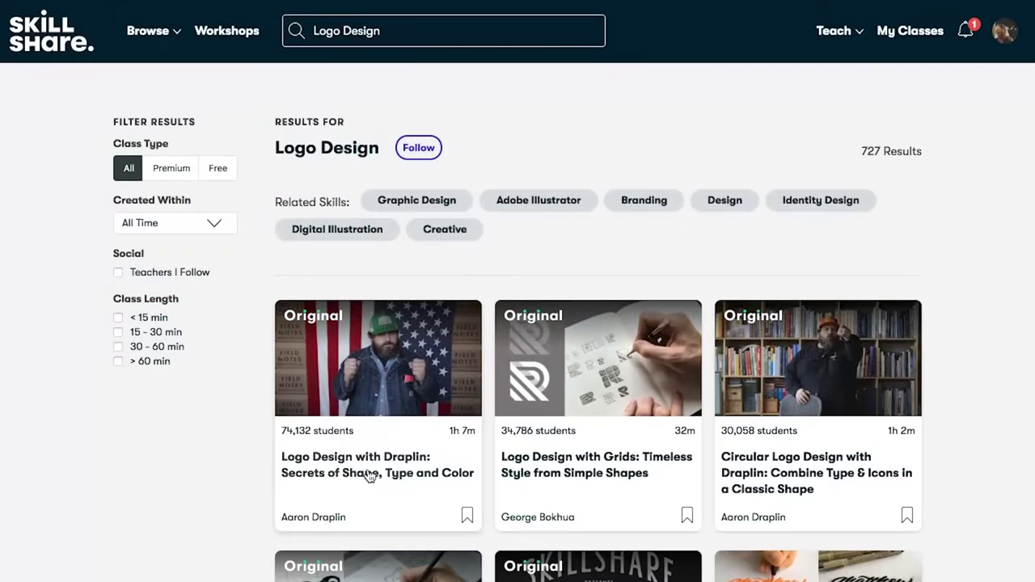
Open the logo design class on shape, type and color, and look through the class overview pages
left_click(370, 476)
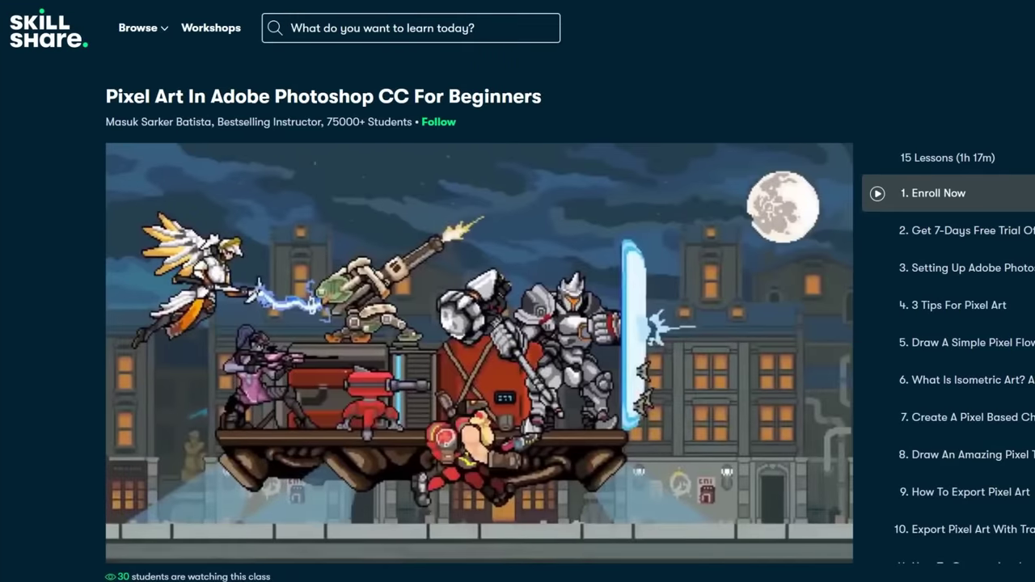
scroll(517, 323, "down", 7)
scroll(518, 323, "down", 5)
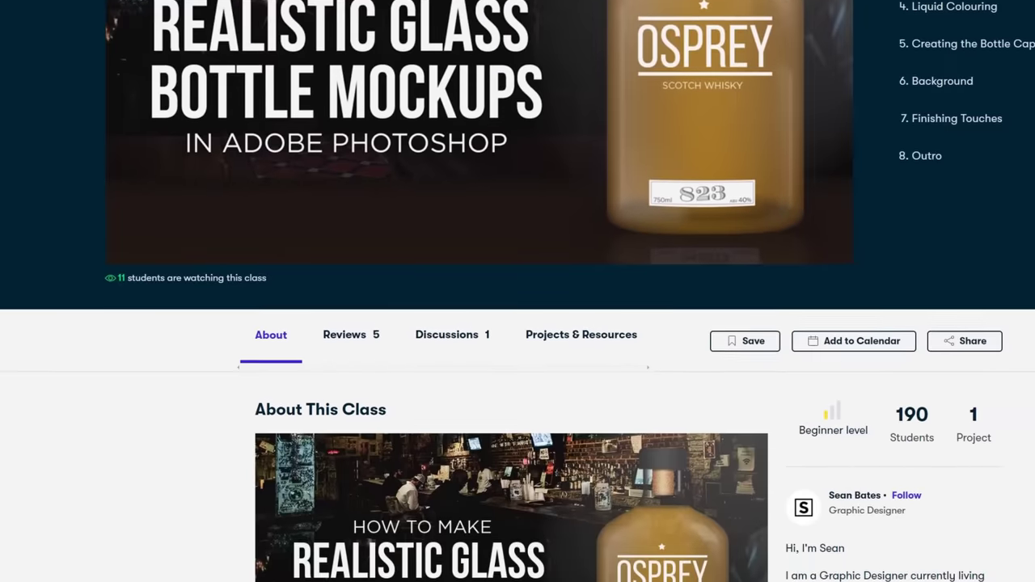
scroll(518, 324, "down", 3)
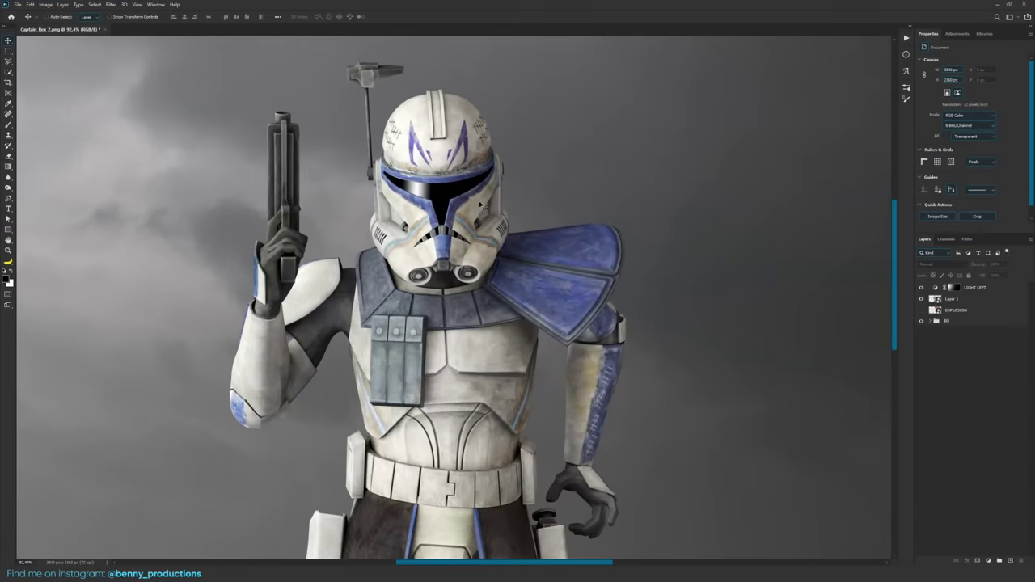
Examine the trooper's helmet and armour up close to compare their lighting with the surrounding scene
scroll(561, 197, "up", 3)
scroll(471, 251, "up", 5)
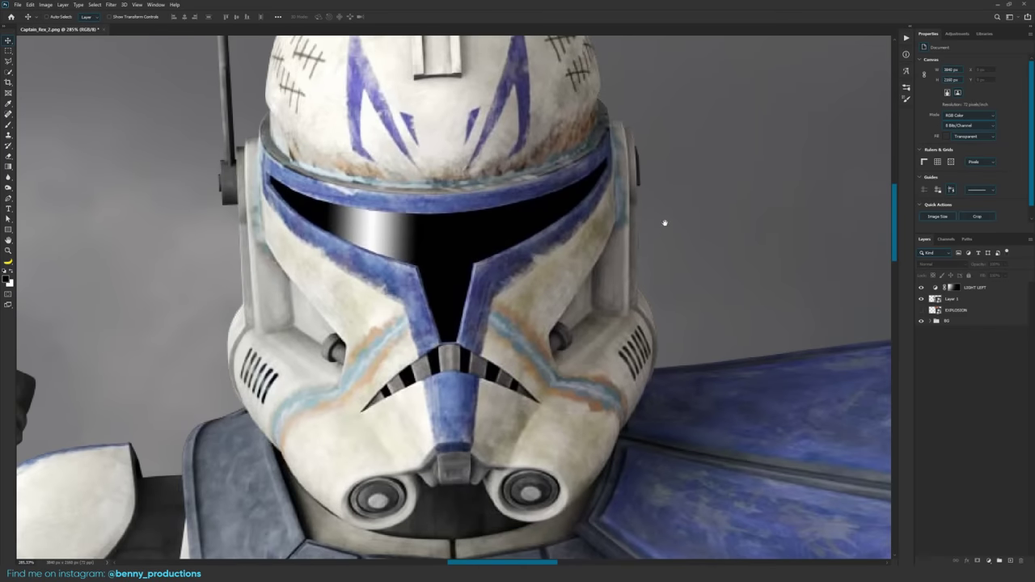
left_click_drag(665, 221, 659, 241)
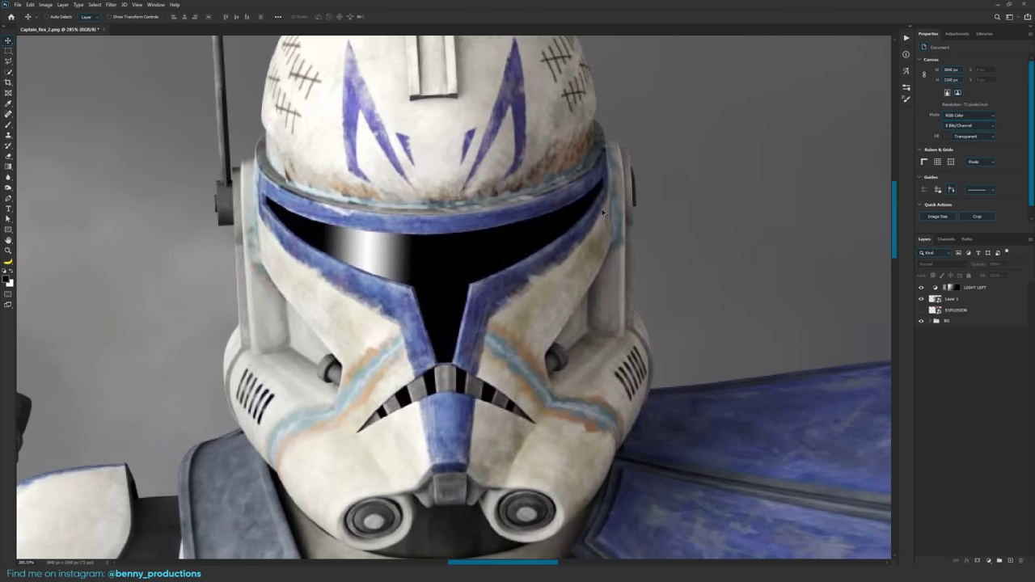
scroll(598, 209, "down", 4)
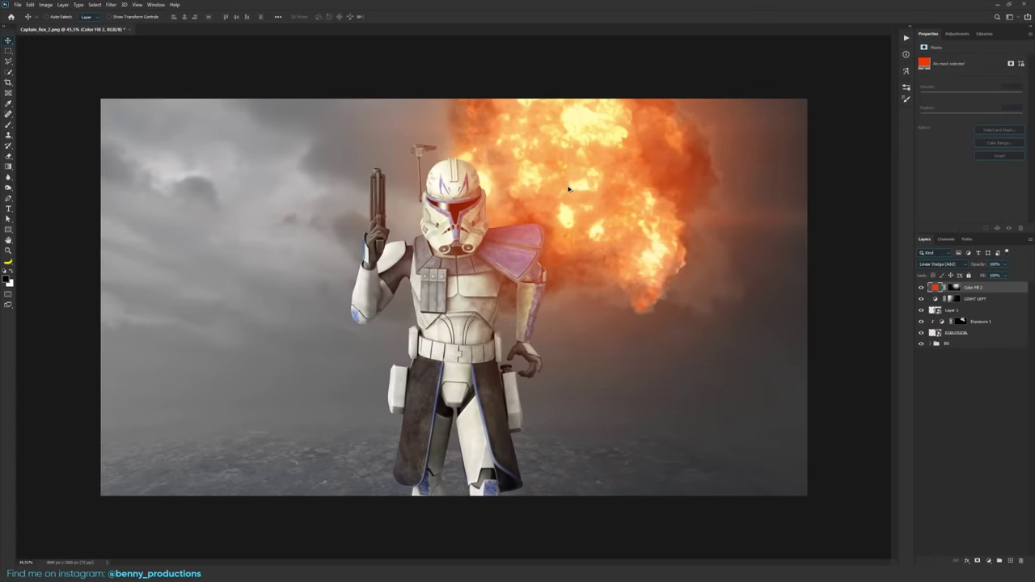
scroll(582, 187, "up", 3)
scroll(454, 170, "up", 4)
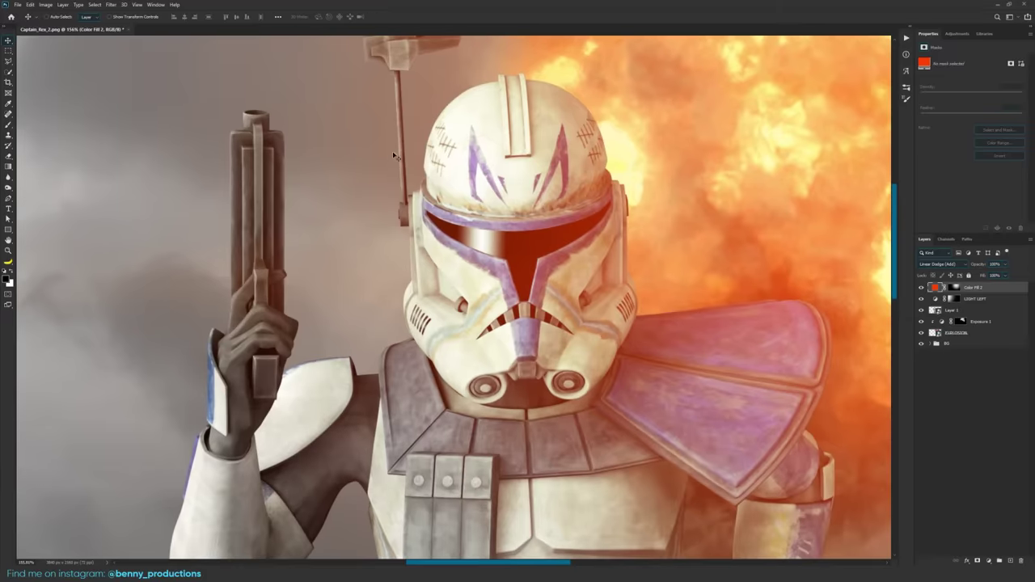
left_click_drag(610, 342, 627, 183)
Add a Hue/Saturation adjustment layer directly above the trooper layer, Layer 1
left_click(969, 314)
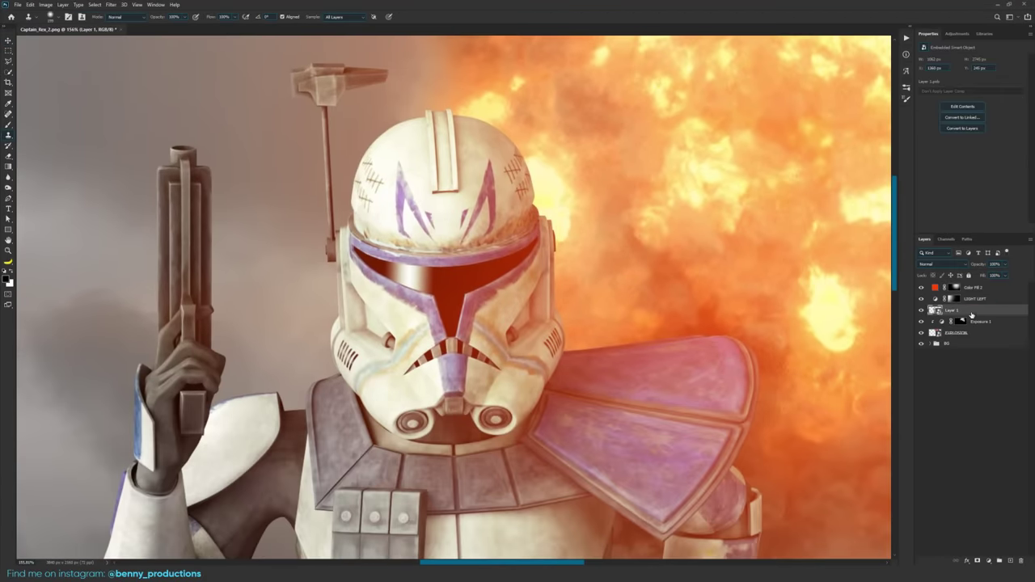
scroll(503, 212, "down", 5)
scroll(498, 243, "up", 5)
mouse_move(498, 244)
left_mouse_down()
mouse_move(495, 191)
mouse_move(476, 210)
left_mouse_up()
scroll(475, 210, "down", 1)
key("v")
scroll(476, 210, "up", 2)
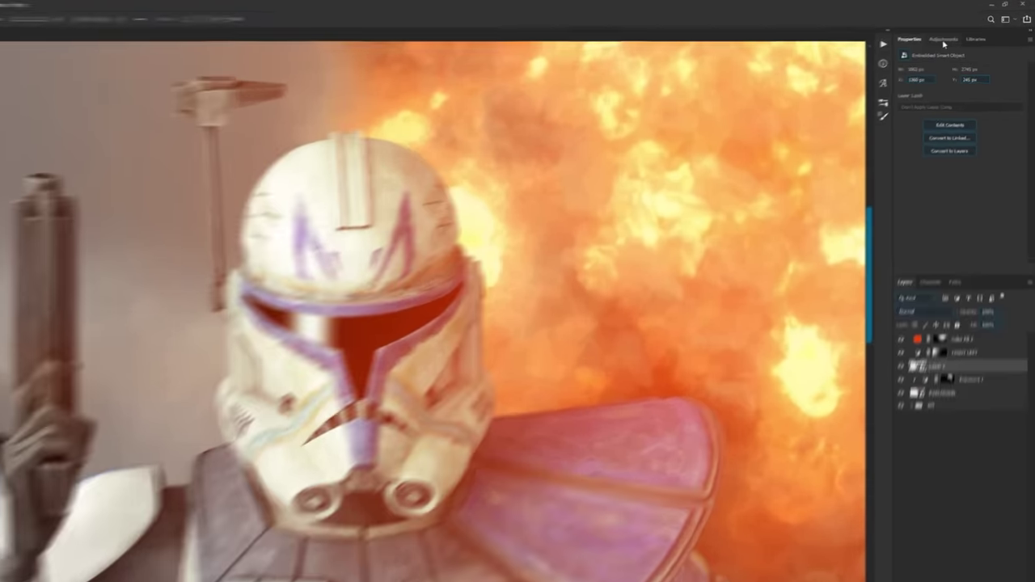
left_click(957, 34)
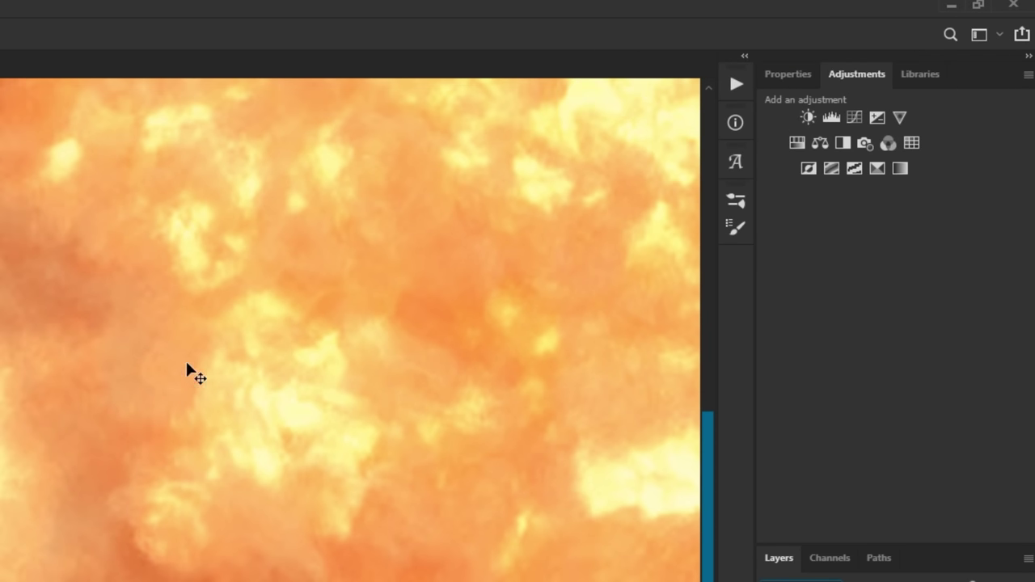
left_click(797, 143)
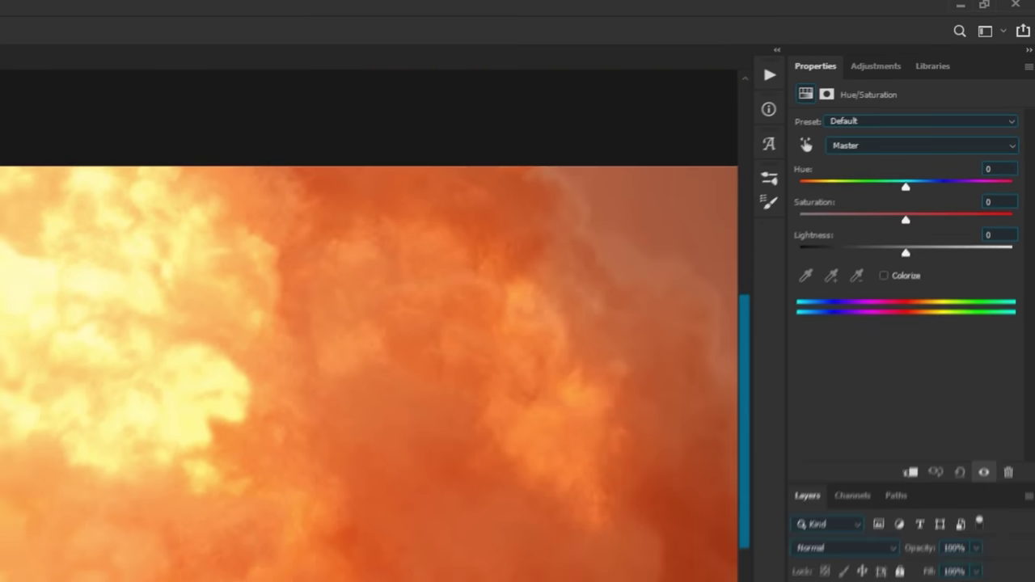
Rename the new Hue/Saturation adjustment layer as Highlight 1
left_click_drag(408, 251, 751, 47)
scroll(770, 88, "up", 2)
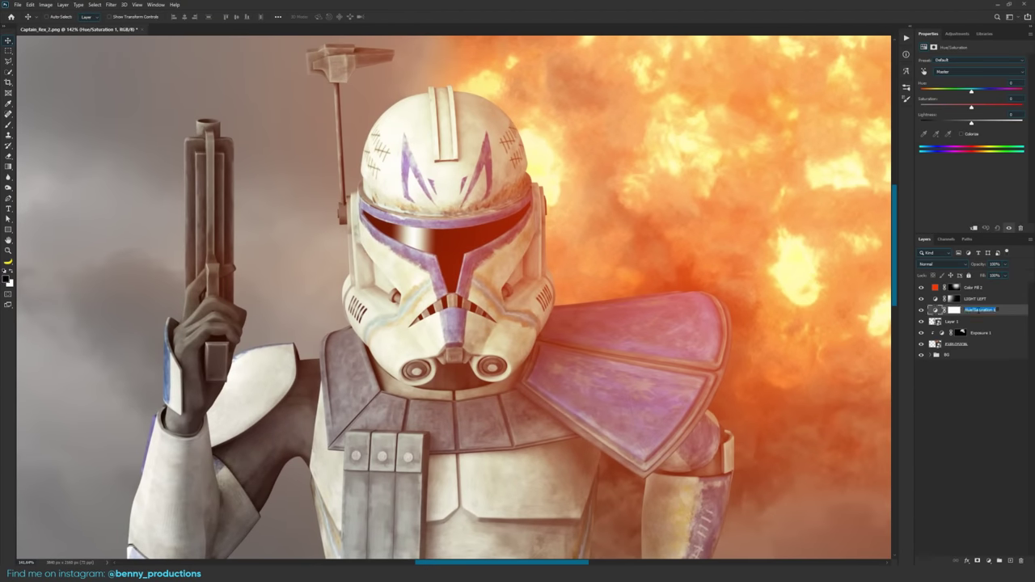
type("Highlight")
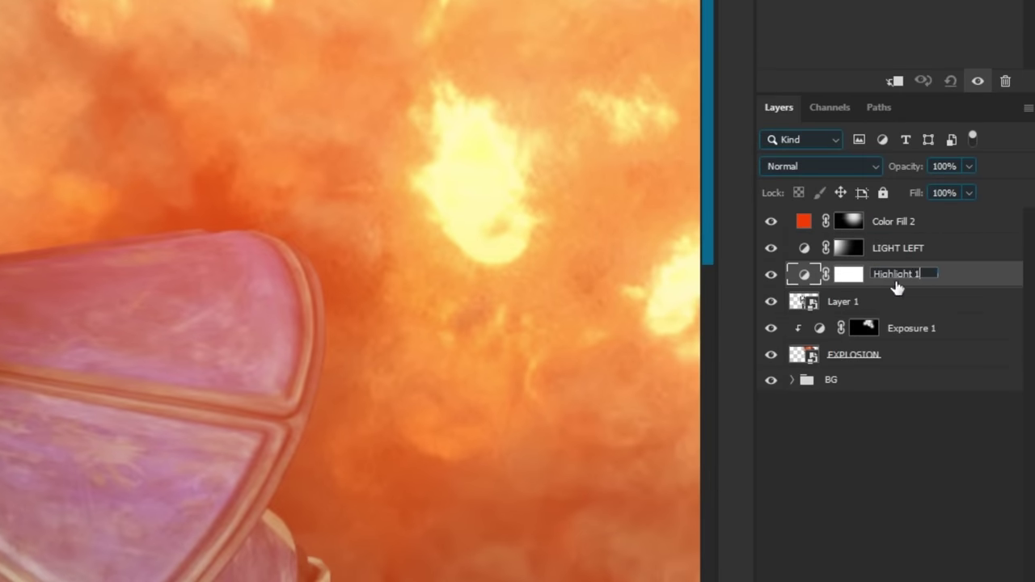
key("Return")
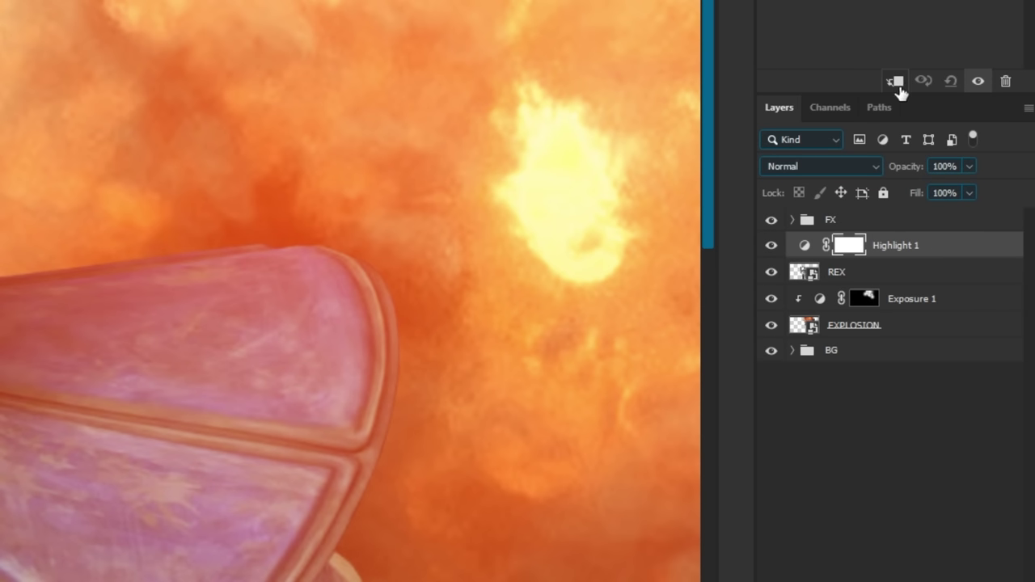
Clip the Highlight 1 adjustment to the REX layer and make Highlight 1 the active layer
left_click(838, 278)
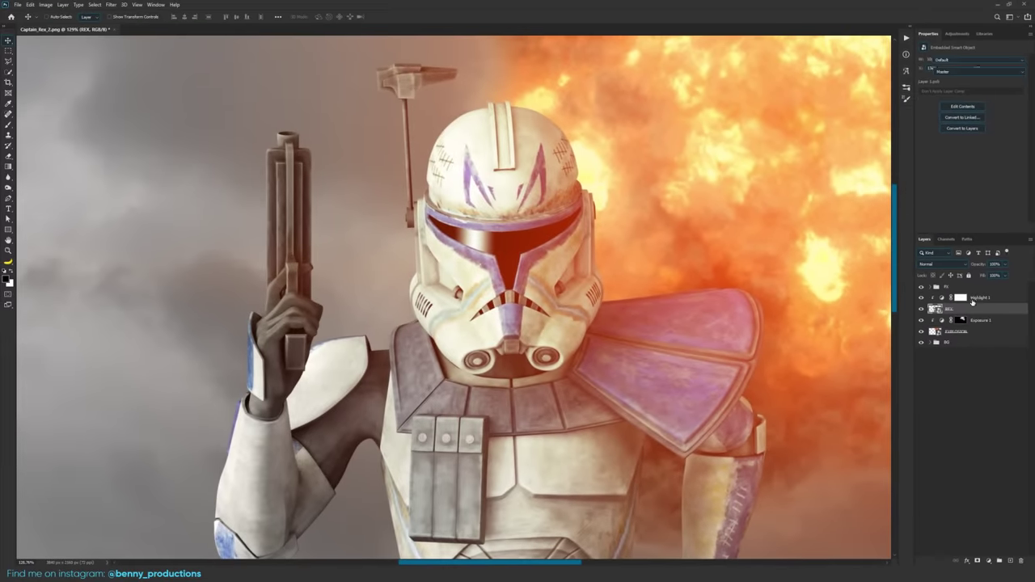
left_click(961, 299)
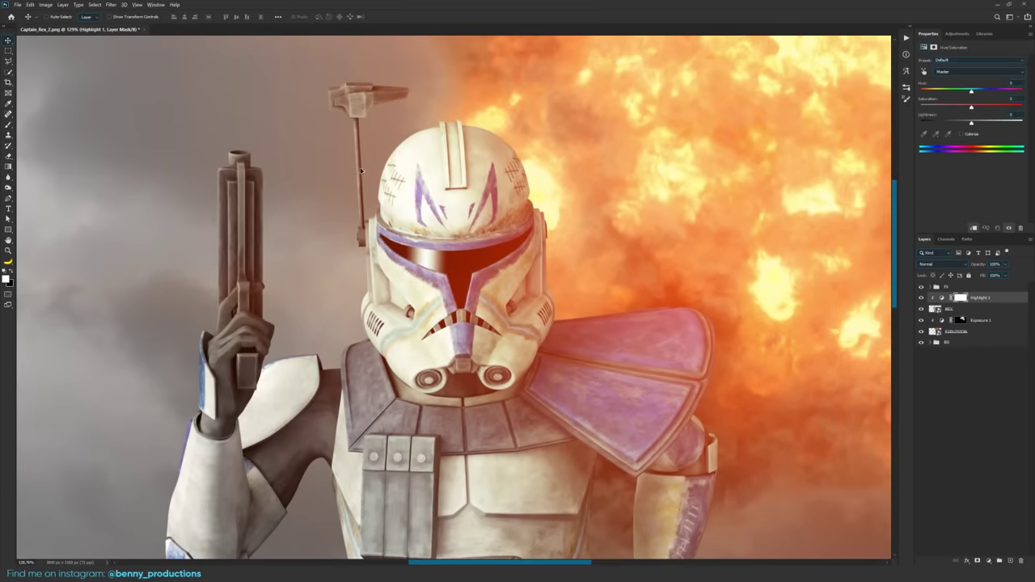
scroll(363, 172, "up", 1)
left_click_drag(461, 185, 450, 185)
scroll(647, 190, "down", 1)
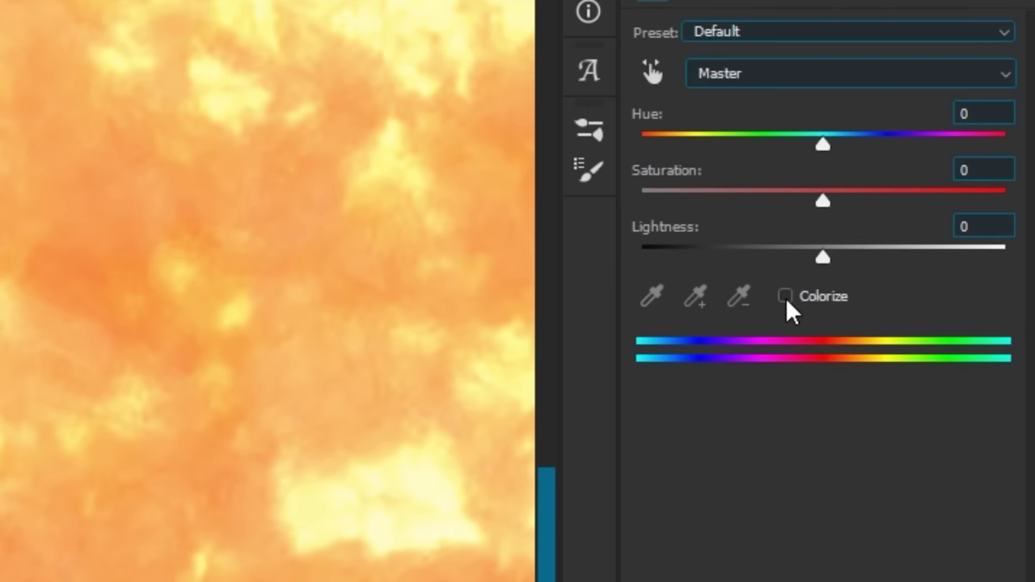
left_click(786, 298)
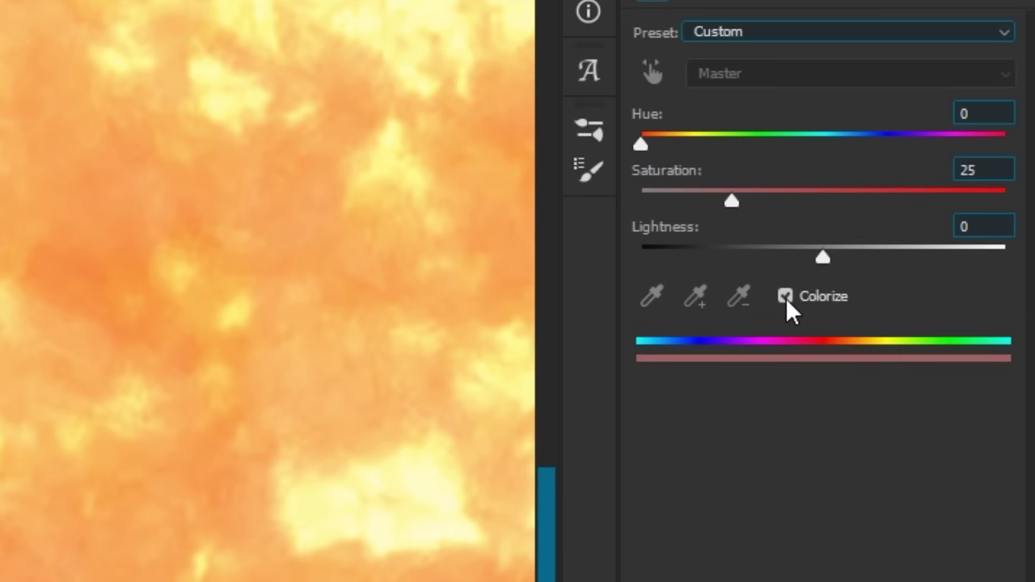
left_click(787, 298)
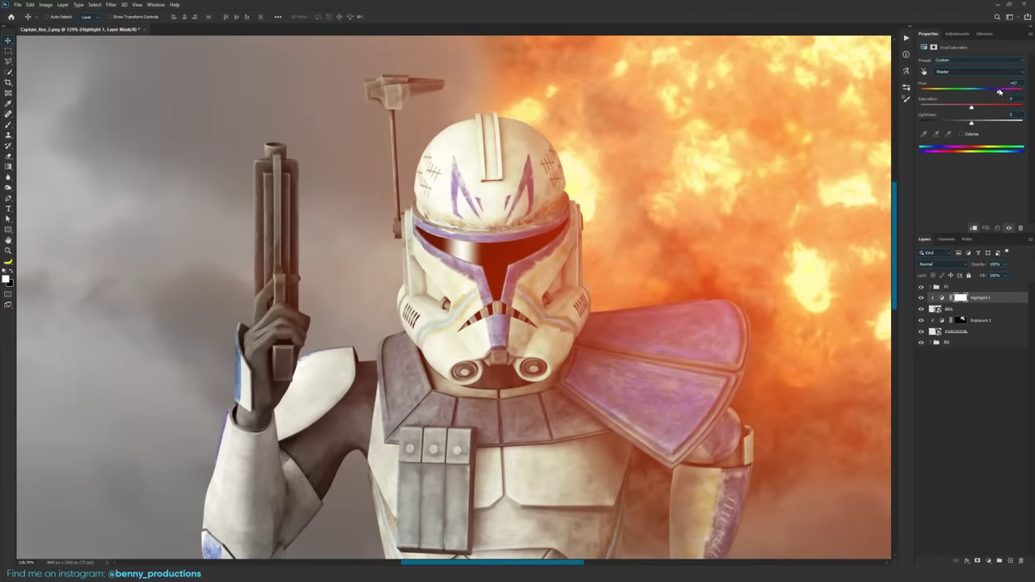
left_click_drag(962, 93, 1004, 93)
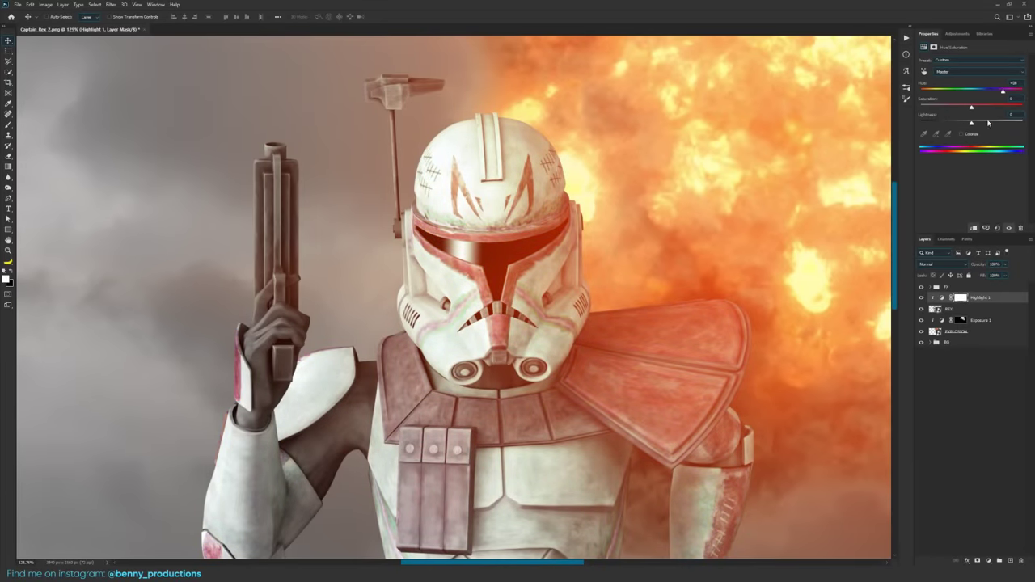
Enable Colorize on the Highlight 1 adjustment, with the saturation at 50 and an orange hue of 14
left_click(962, 134)
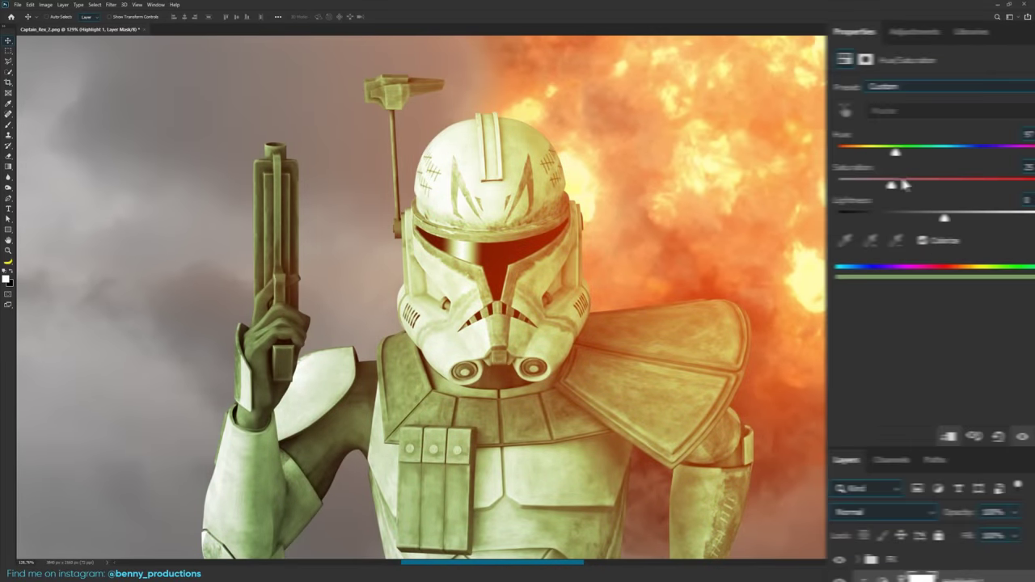
left_click_drag(952, 94, 965, 94)
scroll(498, 192, "up", 4)
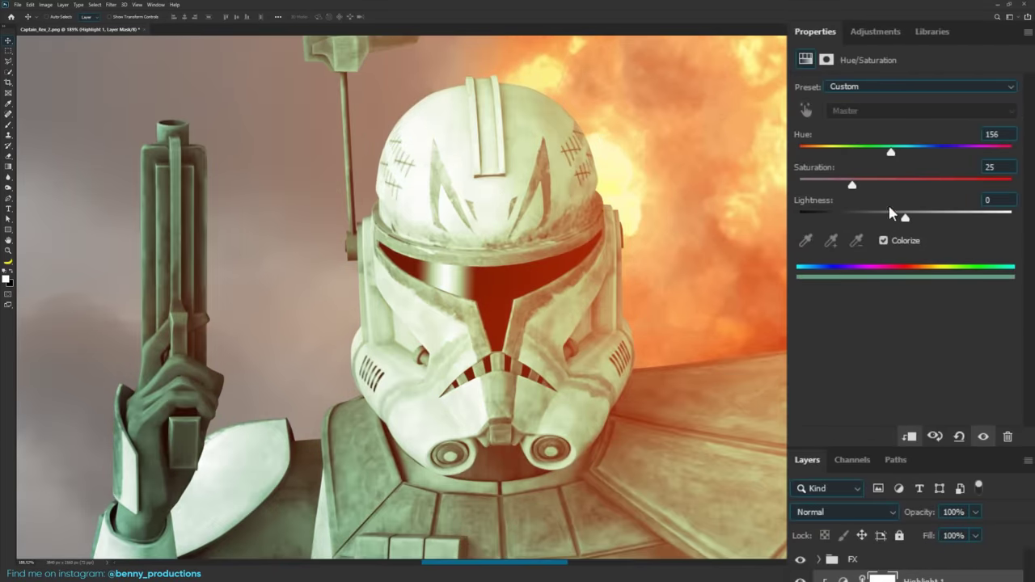
left_click(905, 181)
left_click_drag(684, 137, 486, 234)
scroll(490, 224, "down", 6)
scroll(387, 224, "up", 2)
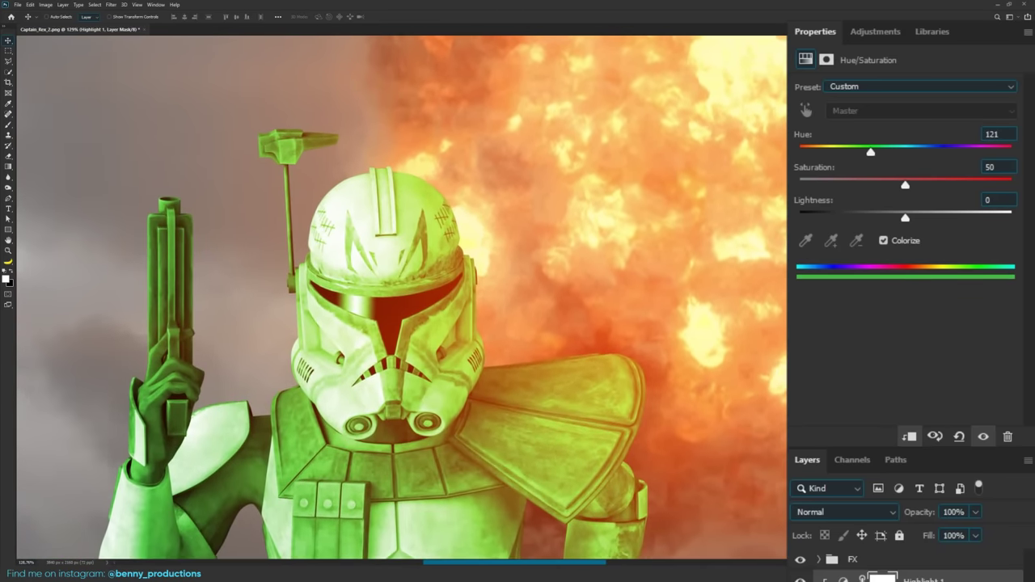
left_click_drag(861, 156, 811, 157)
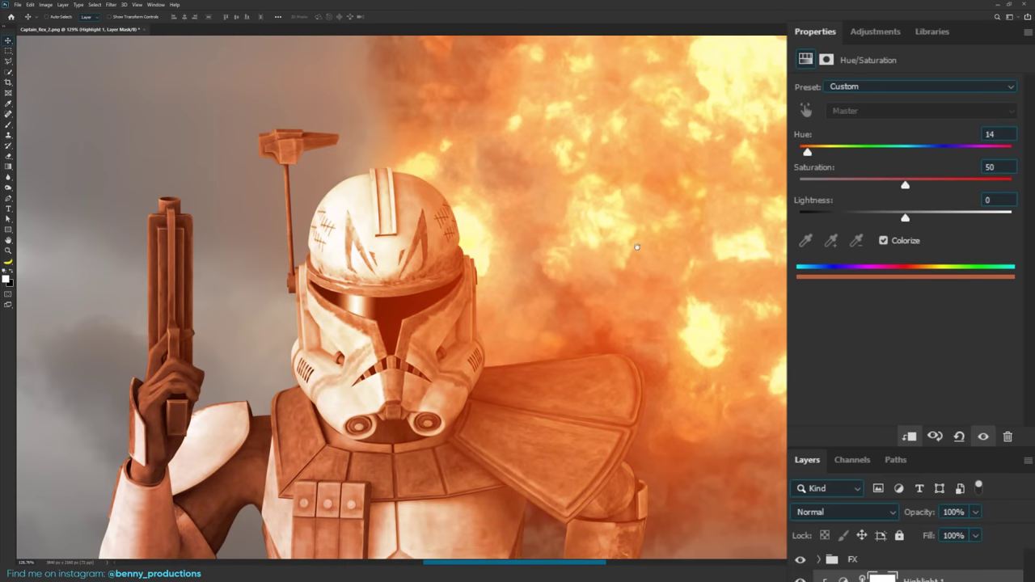
Raise the Highlight 1 adjustment's saturation to 100 and its lightness to +52
left_click_drag(600, 262, 486, 131)
scroll(565, 264, "down", 5)
scroll(484, 138, "up", 7)
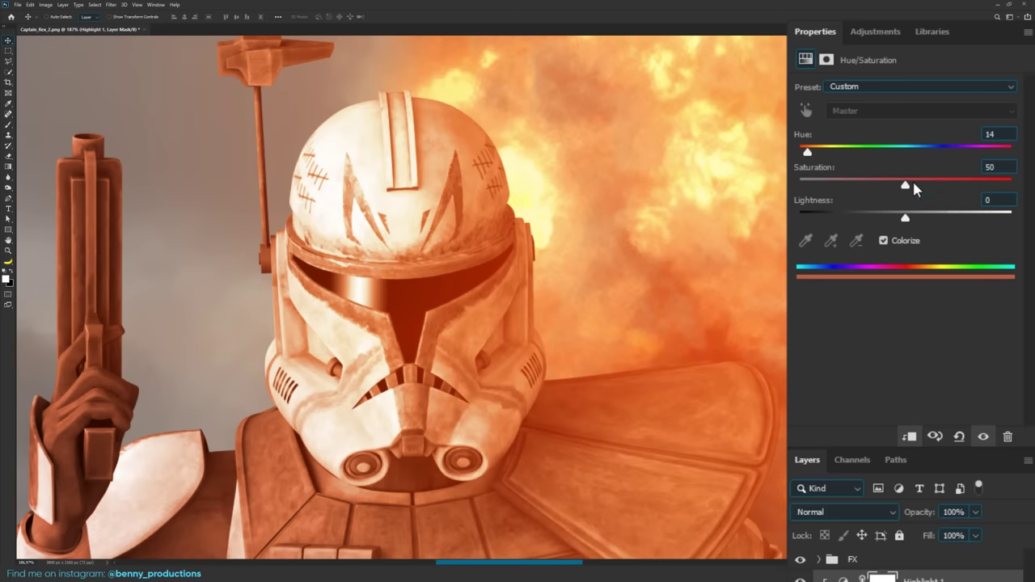
left_click_drag(914, 185, 1032, 188)
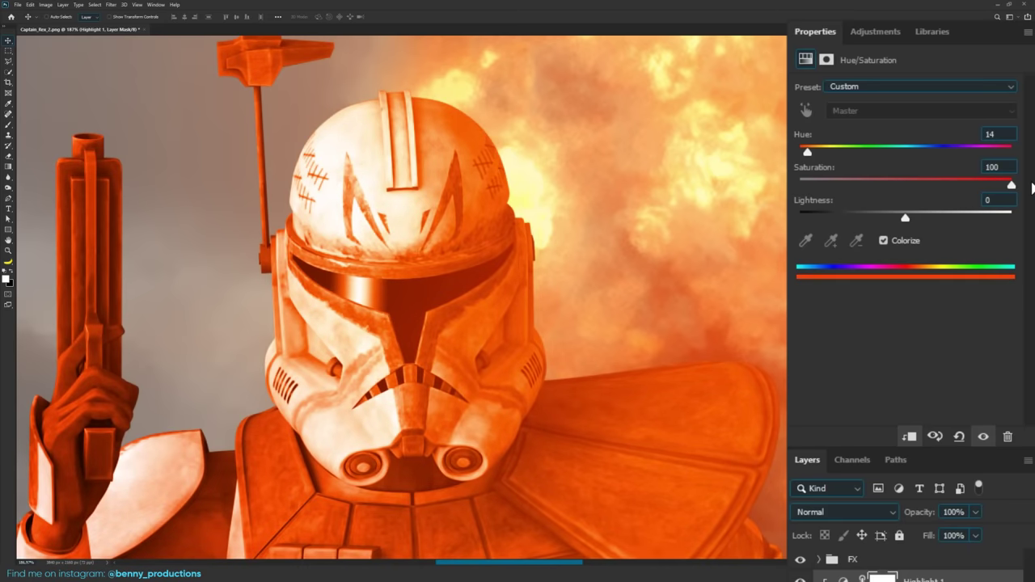
left_click_drag(905, 218, 960, 217)
scroll(545, 310, "down", 2)
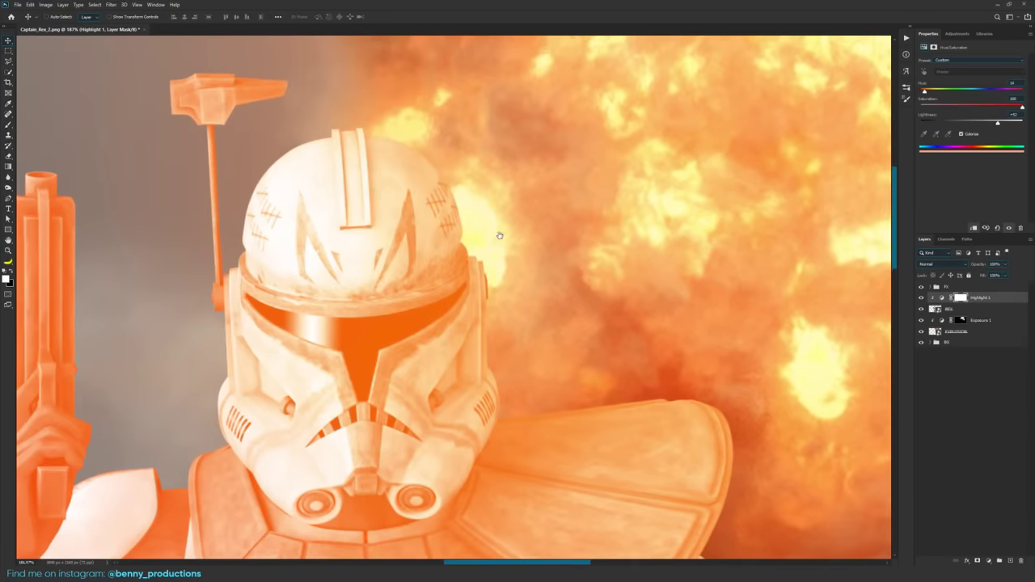
Invert the Highlight 1 layer mask to black to hide the orange effect
left_click_drag(500, 235, 550, 227)
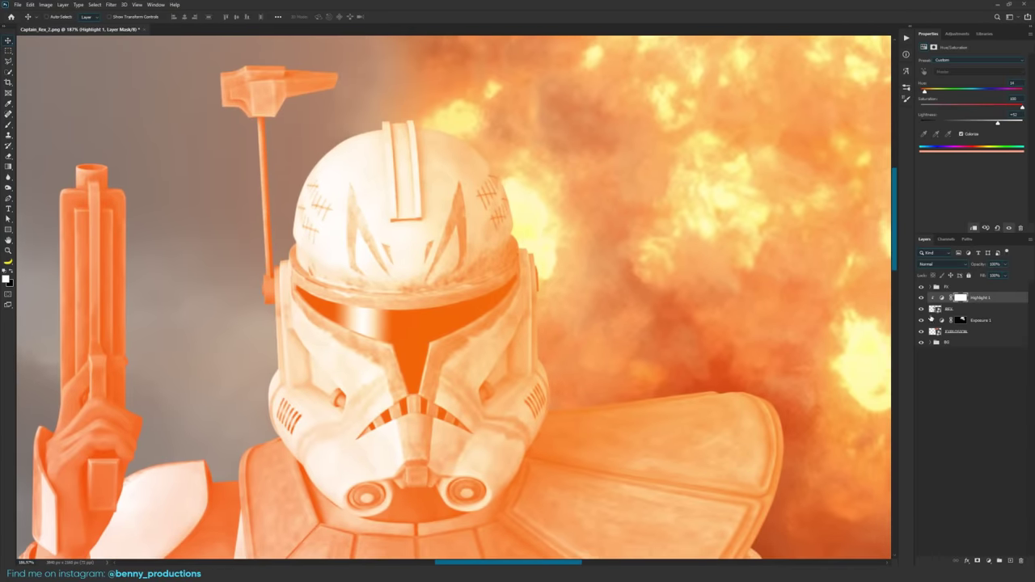
left_click(961, 299)
right_click(963, 298)
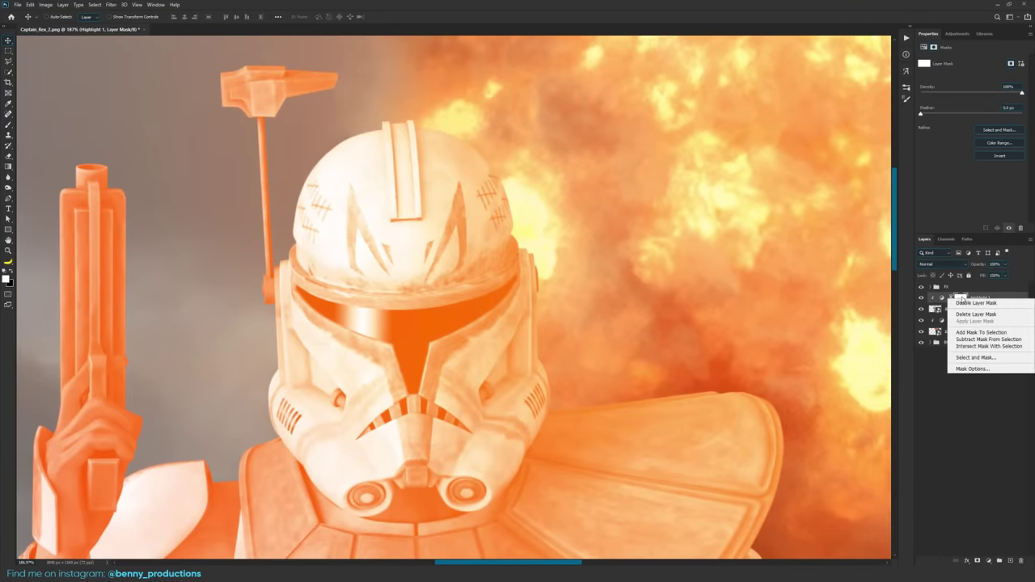
key("Escape")
key("ctrl+i")
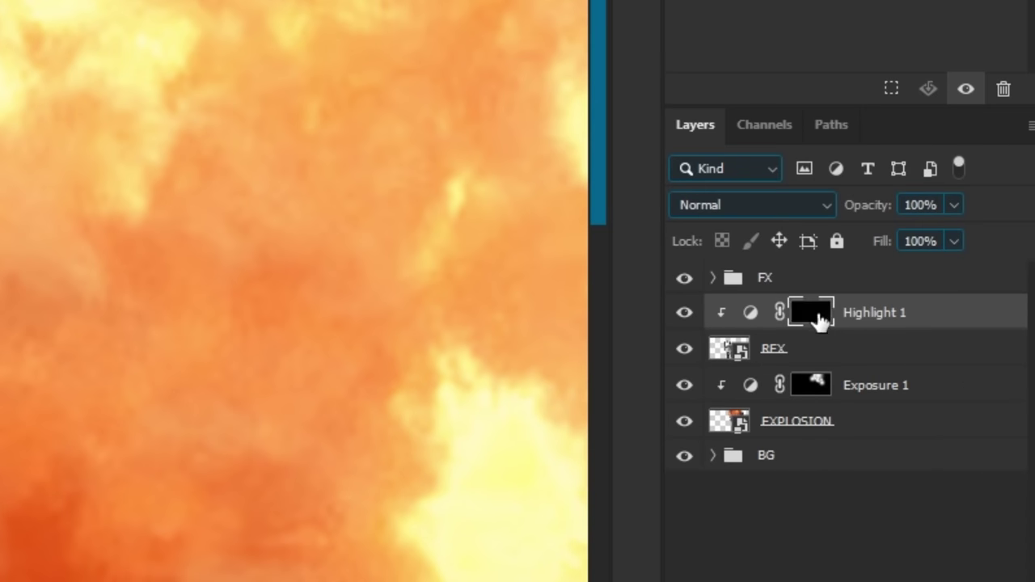
Choose the Brush tool with the Soft Round brush and reduce its hardness to the minimum
scroll(631, 327, "down", 5)
scroll(631, 326, "up", 5)
left_click_drag(631, 327, 586, 317)
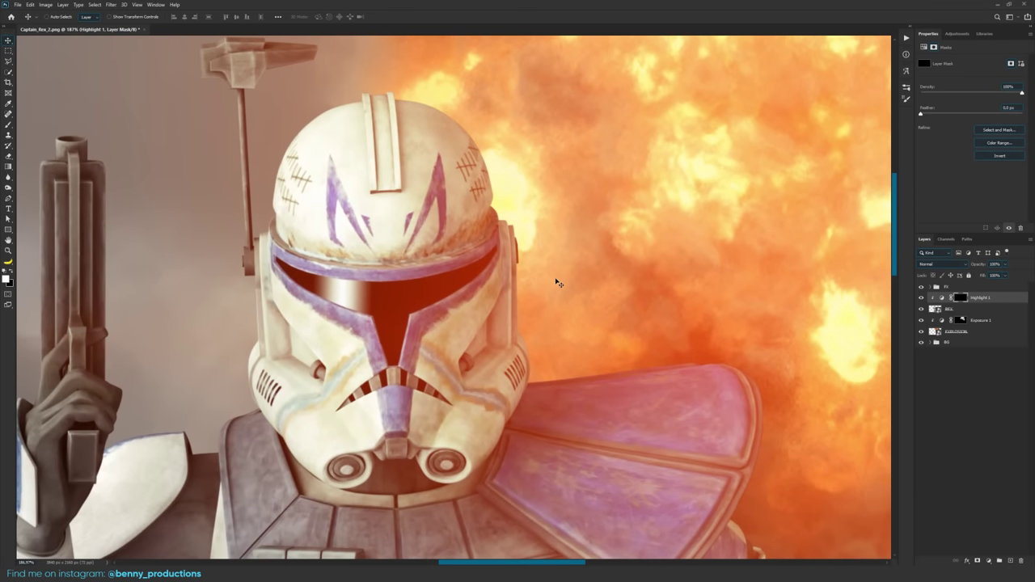
scroll(558, 283, "up", 1)
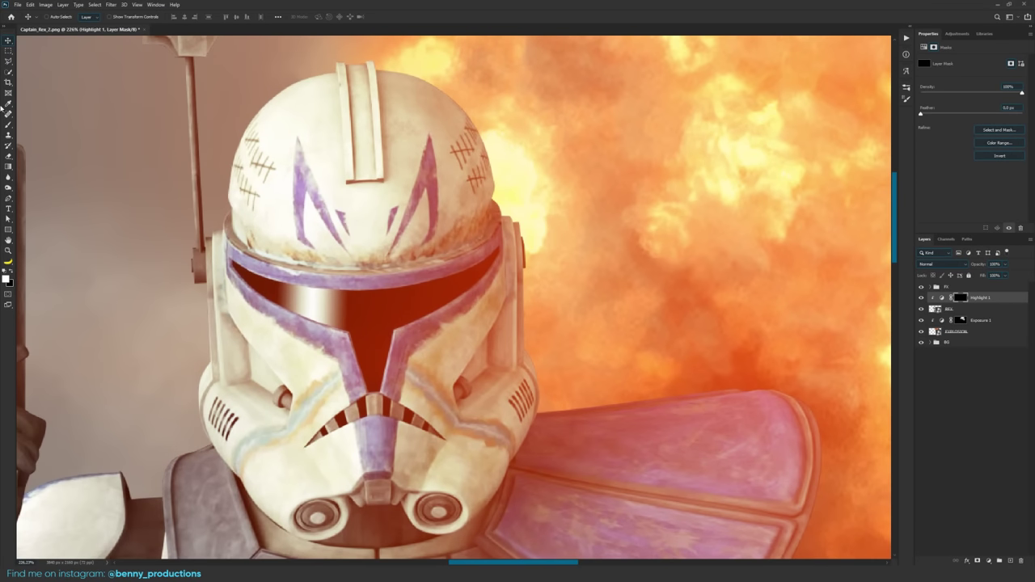
left_click(8, 125)
right_click(602, 231, "alt")
right_click(586, 242)
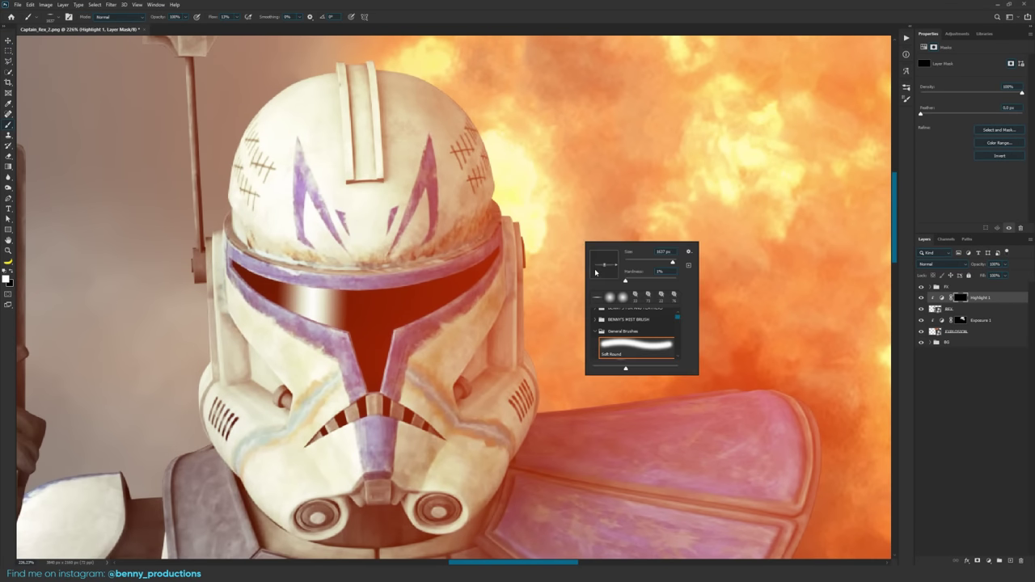
left_click_drag(629, 281, 625, 280)
Paint the Highlight 1 mask white over the upper right of the helmet dome beside the central ridge, using a small soft brush
left_click_drag(634, 179, 308, 190)
mouse_move(661, 180)
left_mouse_down()
mouse_move(407, 224)
mouse_move(299, 225)
left_mouse_up()
mouse_move(595, 203)
left_mouse_down()
mouse_move(509, 215)
mouse_move(527, 202)
left_mouse_up()
scroll(555, 212, "up", 5)
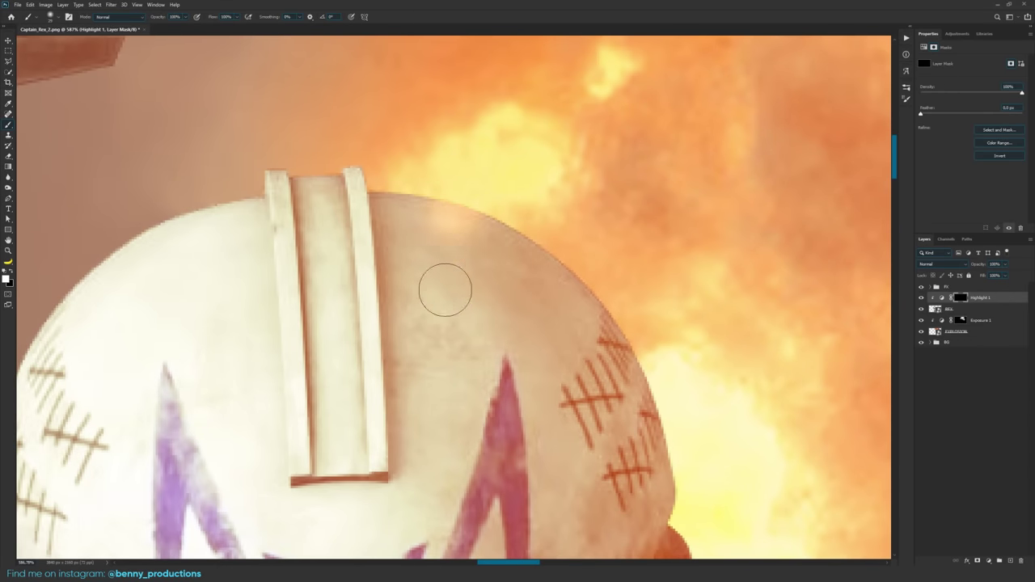
mouse_move(445, 290)
left_mouse_down()
mouse_move(548, 206)
mouse_move(532, 312)
left_mouse_up()
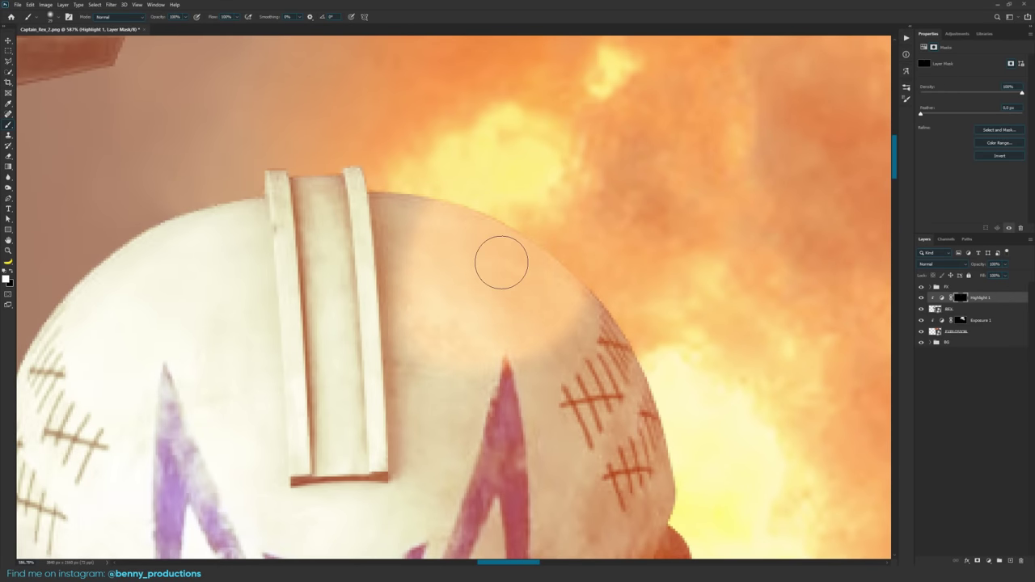
mouse_move(502, 213)
left_mouse_down()
mouse_move(520, 203)
mouse_move(482, 216)
mouse_move(478, 348)
mouse_move(590, 342)
left_mouse_up()
Fade the inner part of the dome's orange patch with black on the mask, keeping the glow near the outer edge
scroll(490, 243, "down", 5)
key("x")
left_click_drag(515, 388, 514, 340)
scroll(600, 263, "up", 6)
mouse_move(599, 262)
left_mouse_down()
mouse_move(594, 356)
mouse_move(650, 277)
mouse_move(657, 299)
left_mouse_up()
mouse_move(477, 139)
left_mouse_down()
mouse_move(500, 138)
mouse_move(462, 191)
left_mouse_up()
mouse_move(404, 132)
left_mouse_down()
mouse_move(489, 160)
mouse_move(438, 150)
mouse_move(502, 196)
mouse_move(558, 215)
mouse_move(624, 291)
mouse_move(680, 392)
mouse_move(536, 220)
left_mouse_up()
left_click_drag(548, 218, 575, 217)
mouse_move(534, 140)
left_mouse_down()
mouse_move(587, 321)
mouse_move(580, 364)
left_mouse_up()
Paint orange along the dome's right edge by the tally marks and add a thin highlight to the ridge's top corner
scroll(550, 343, "down", 3)
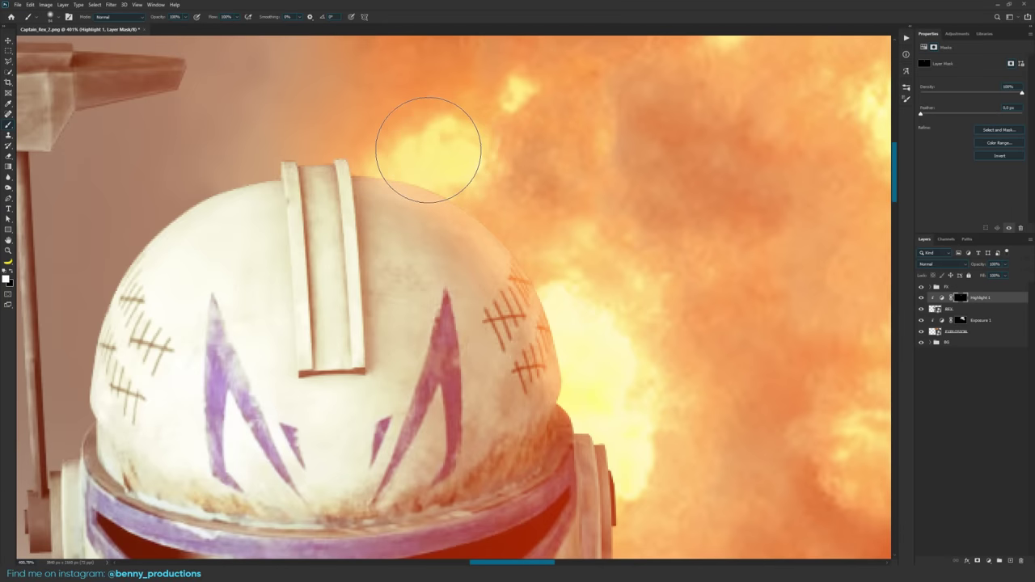
scroll(495, 195, "down", 2)
scroll(495, 195, "down", 1)
scroll(522, 235, "up", 3)
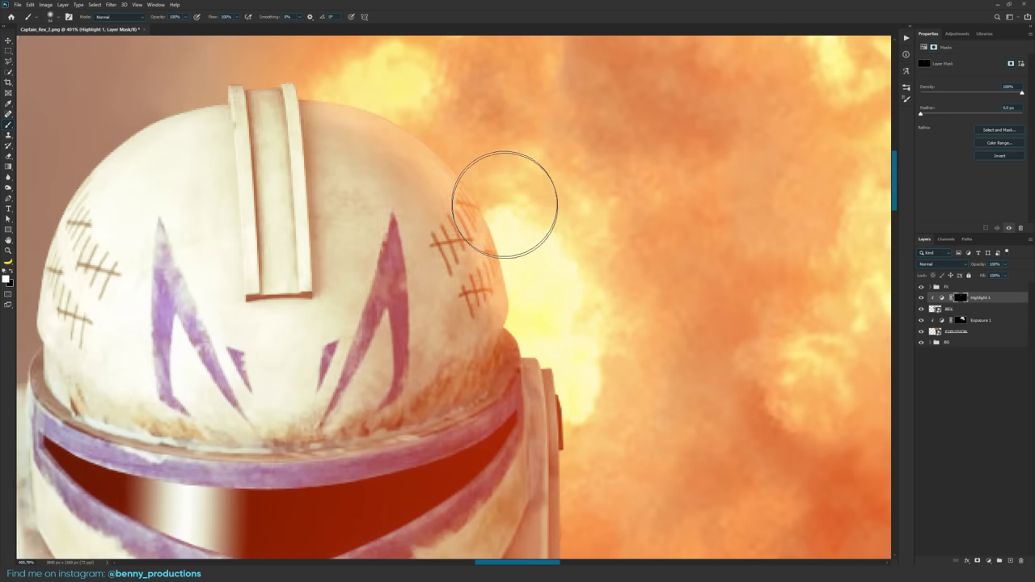
left_click_drag(530, 271, 485, 267)
scroll(368, 163, "up", 4)
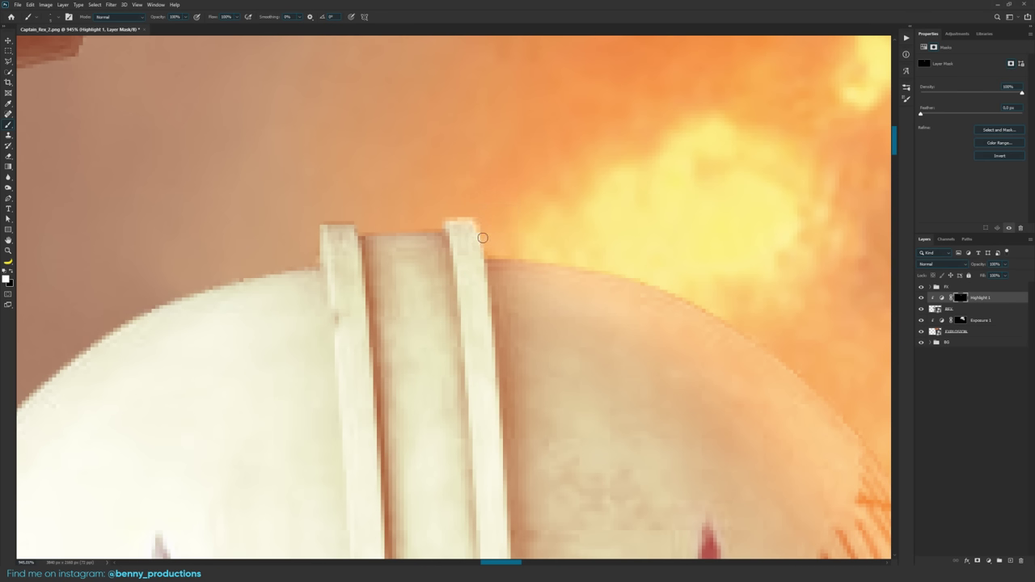
scroll(482, 235, "down", 7)
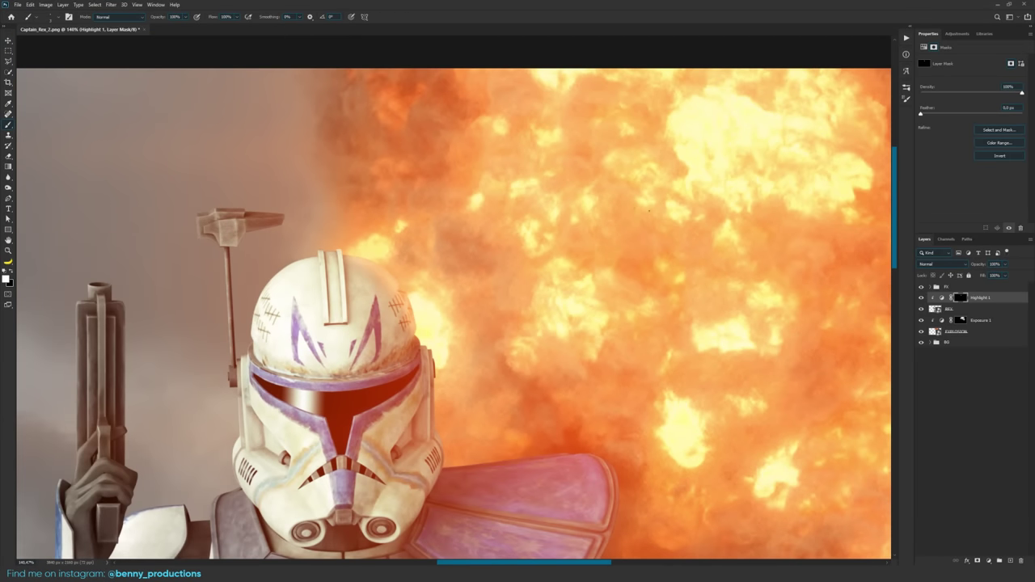
Try to paint an orange highlight on the antenna pole beside the helmet
scroll(404, 242, "up", 5)
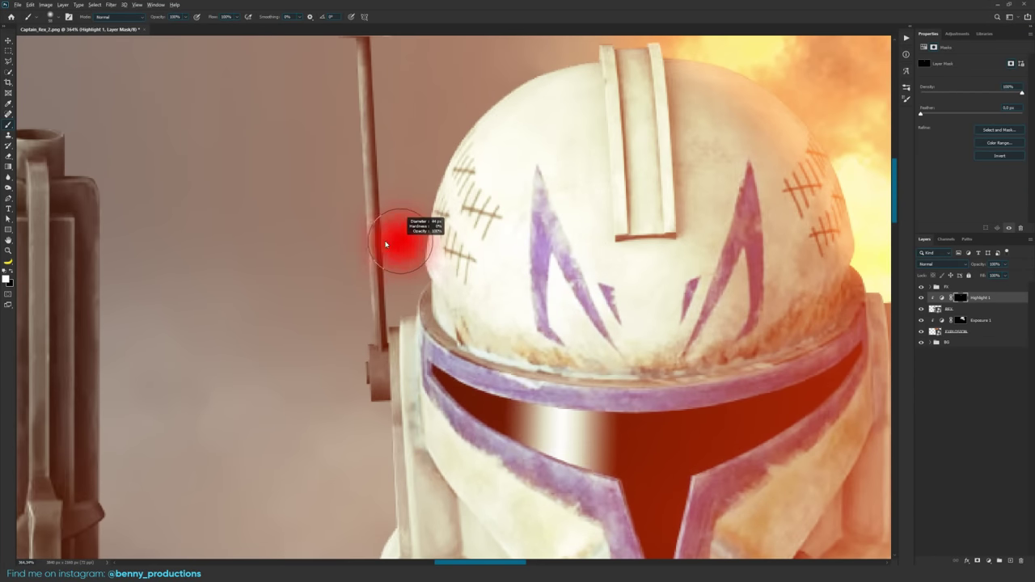
mouse_move(384, 244)
left_mouse_down()
mouse_move(370, 242)
mouse_move(373, 262)
left_mouse_up()
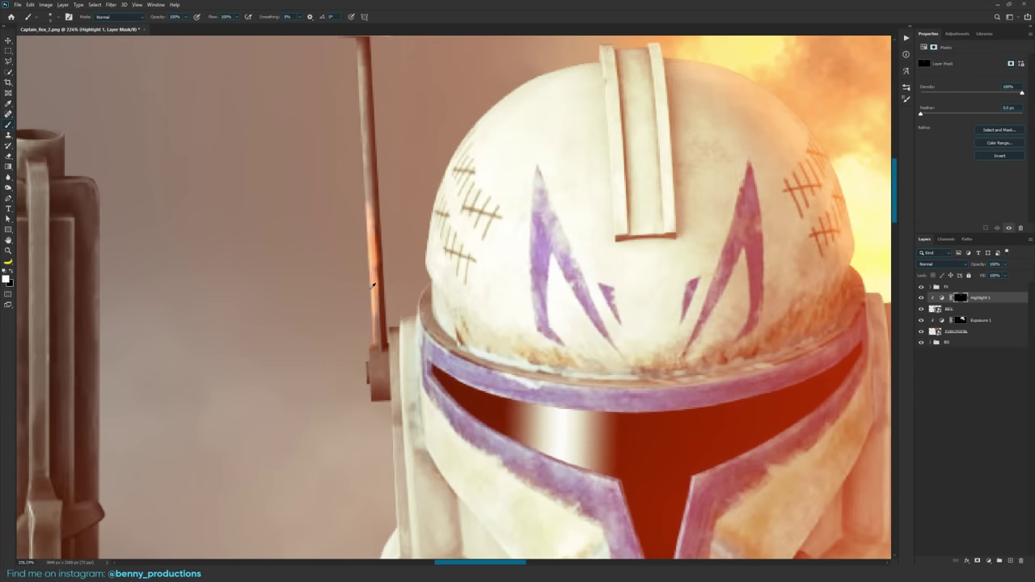
scroll(372, 285, "down", 7)
mouse_move(218, 222)
left_mouse_down()
mouse_move(658, 231)
mouse_move(214, 229)
left_mouse_up()
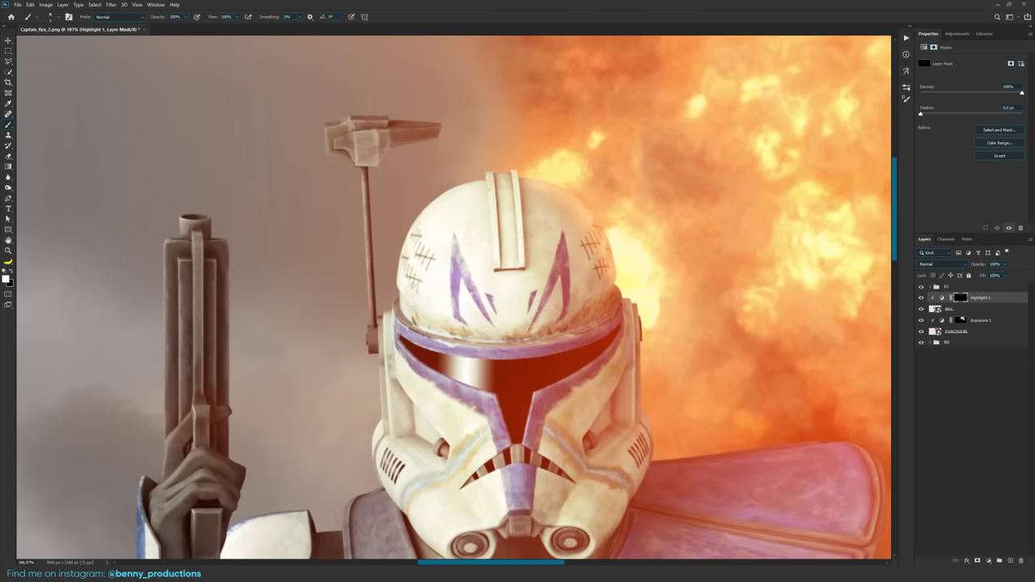
scroll(456, 138, "down", 2)
Paint orange on the dome's lower right edge below the tally marks and mask the spill off the brim
scroll(481, 291, "up", 6)
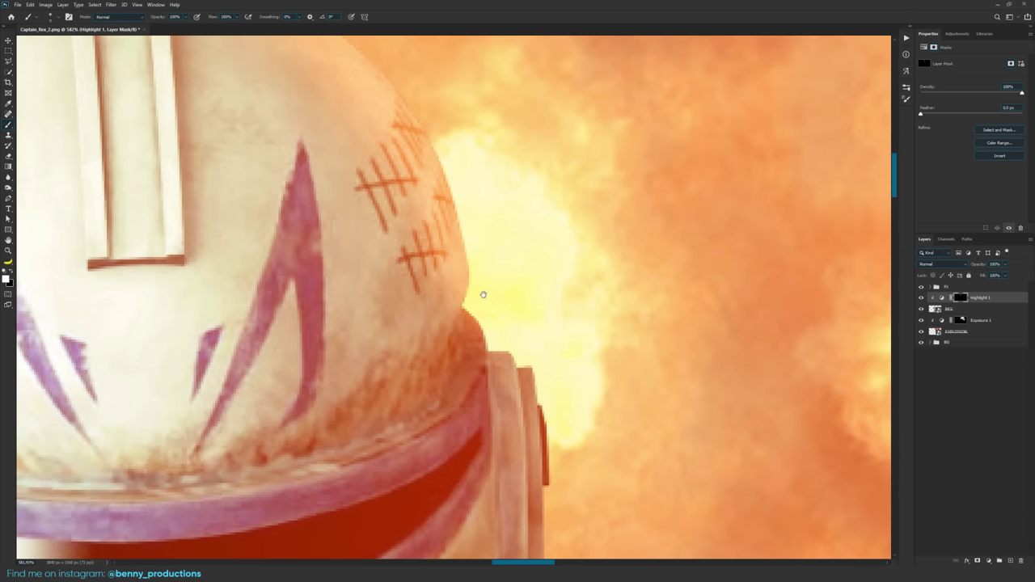
left_click_drag(470, 268, 442, 348)
mouse_move(427, 344)
left_mouse_down()
mouse_move(446, 203)
mouse_move(526, 215)
left_mouse_up()
scroll(467, 185, "down", 1)
mouse_move(448, 280)
left_mouse_down()
mouse_move(430, 284)
mouse_move(443, 282)
mouse_move(436, 301)
mouse_move(419, 304)
left_mouse_up()
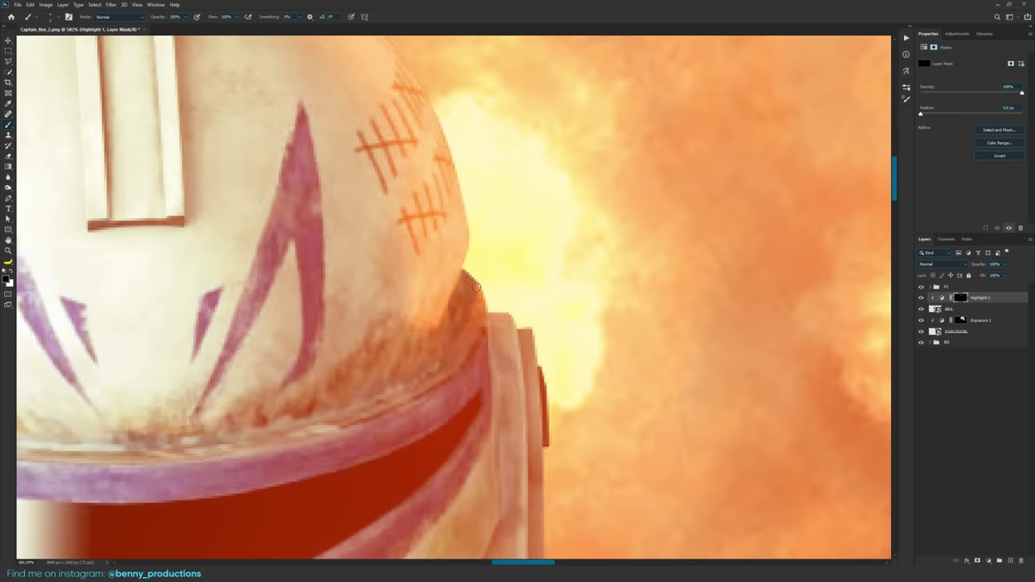
scroll(483, 332, "down", 3)
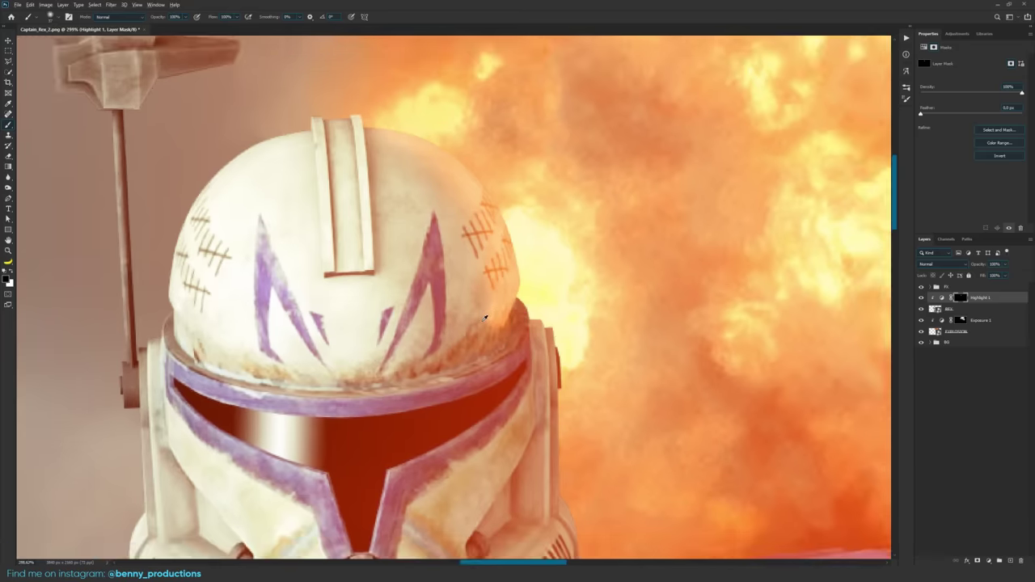
Refine the orange glow on the dome's lower right edge by alternating black and white brushing on the mask
scroll(485, 319, "up", 8)
mouse_move(508, 312)
left_mouse_down()
mouse_move(489, 315)
mouse_move(508, 322)
left_mouse_up()
key("x")
mouse_move(516, 332)
left_mouse_down()
mouse_move(502, 265)
mouse_move(493, 271)
mouse_move(507, 285)
mouse_move(503, 254)
mouse_move(489, 261)
mouse_move(491, 230)
mouse_move(472, 332)
mouse_move(454, 268)
mouse_move(461, 275)
mouse_move(442, 290)
mouse_move(432, 331)
left_mouse_up()
key("x")
key("bracketright")
key("bracketright")
key("bracketright")
mouse_move(334, 305)
left_mouse_down()
mouse_move(327, 402)
mouse_move(311, 404)
mouse_move(348, 385)
mouse_move(360, 316)
left_mouse_up()
left_click_drag(632, 335, 509, 348)
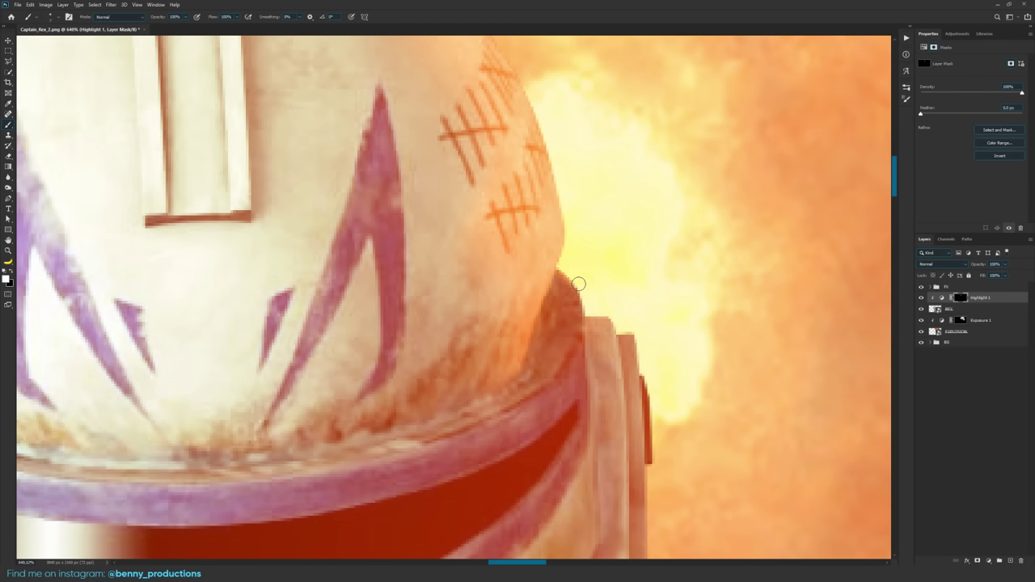
Paint an orange rim highlight along the right side of the helmet brim and fade its inner end with black
left_click_drag(561, 271, 578, 290)
mouse_move(578, 289)
left_mouse_down()
mouse_move(582, 301)
mouse_move(457, 421)
left_mouse_up()
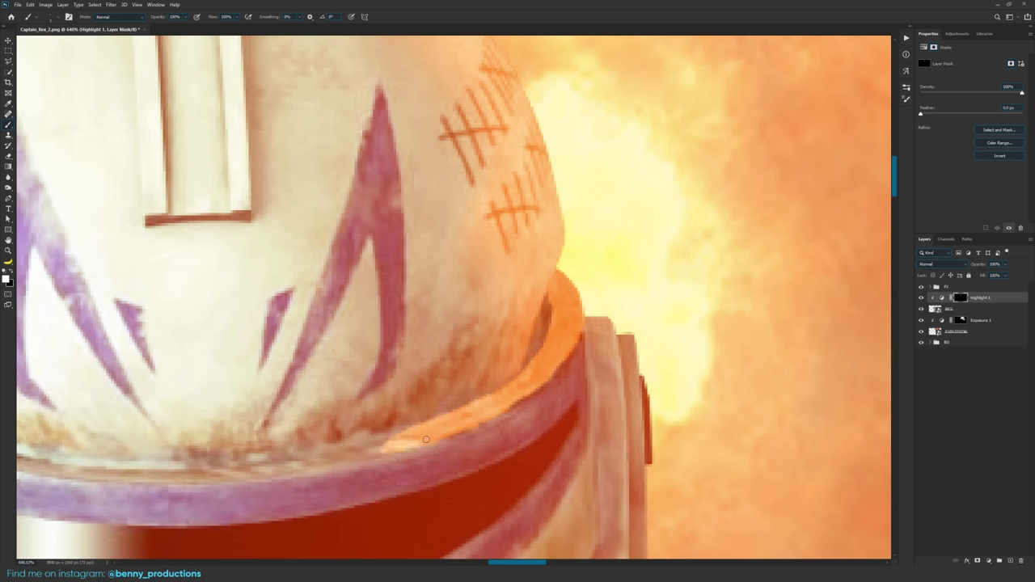
scroll(465, 435, "down", 8)
left_click_drag(427, 491, 550, 486)
key("x")
scroll(547, 486, "down", 2)
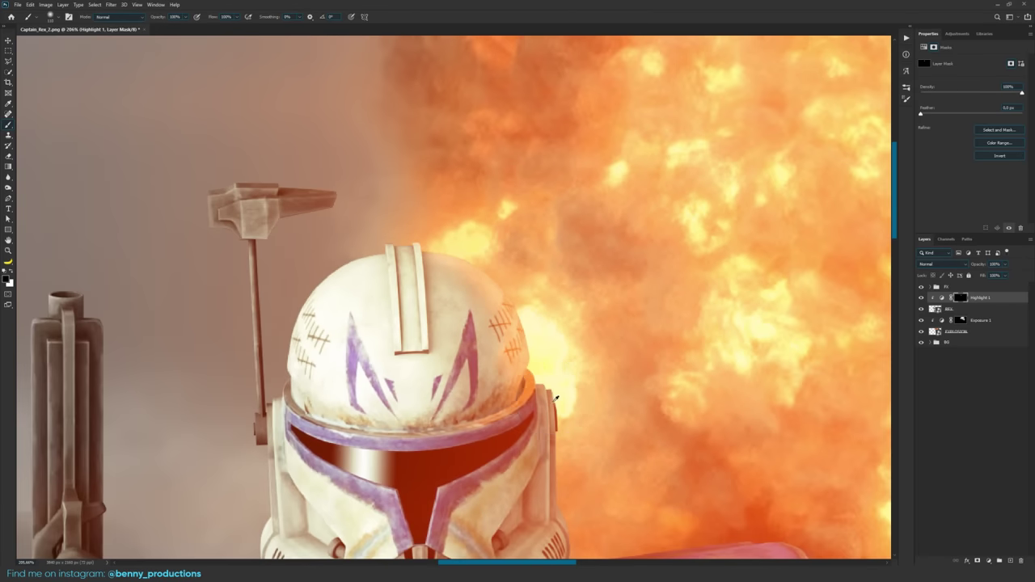
Paint orange highlights on the top of the helmet's right ear piece and down the outer edge of the cheek
scroll(540, 299, "up", 4)
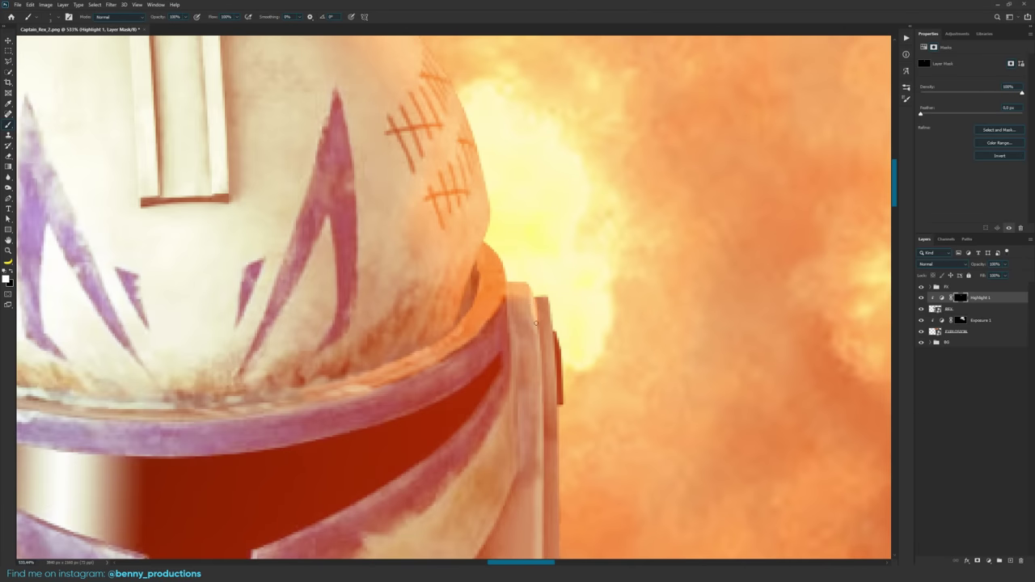
scroll(535, 323, "down", 3)
scroll(507, 235, "up", 4)
left_click_drag(503, 214, 499, 275)
scroll(507, 234, "down", 3)
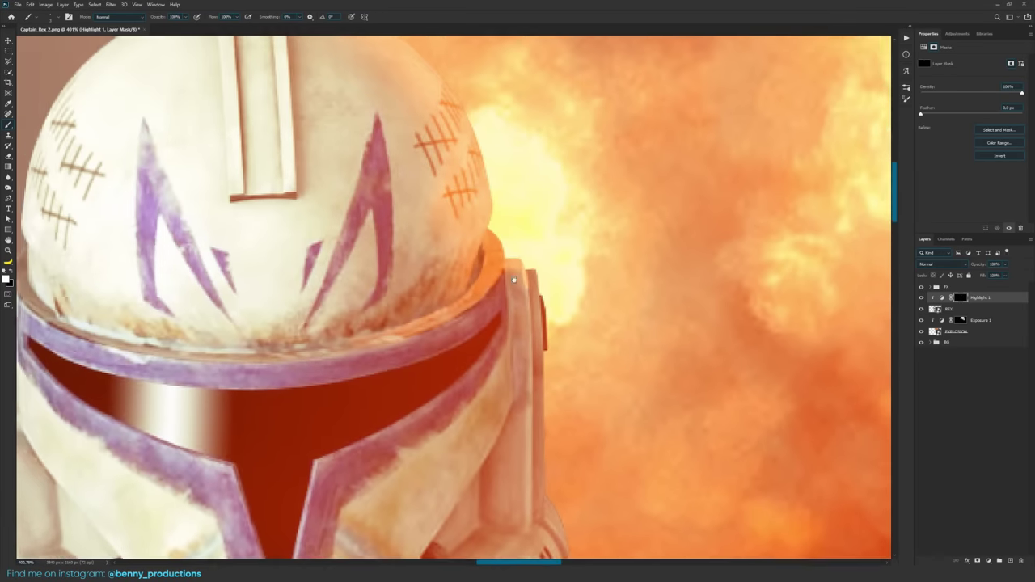
scroll(513, 294, "down", 1)
scroll(512, 214, "up", 3)
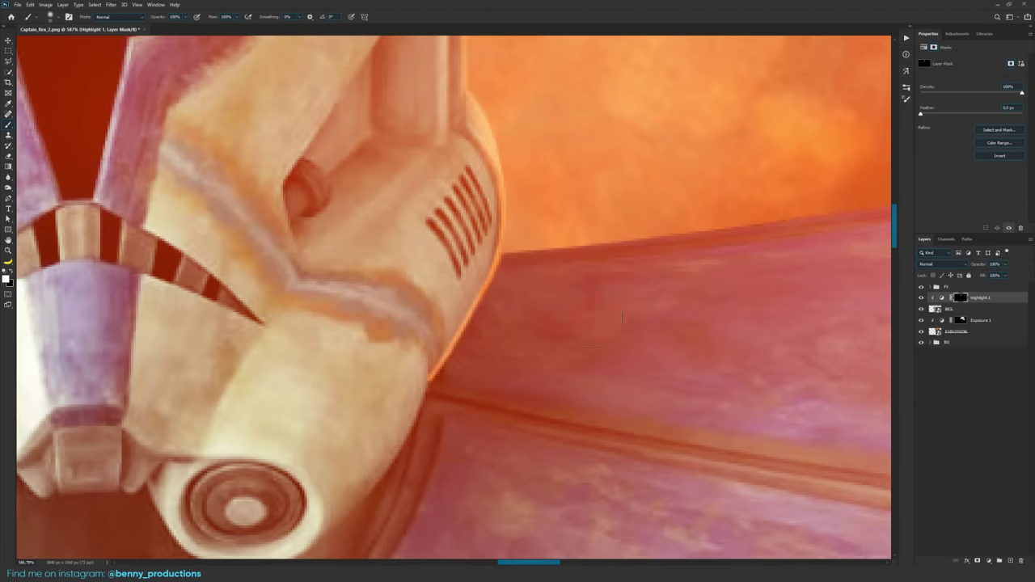
Paint an orange rim highlight along the outer edge of the shoulder pauldron with the Soft Round brush
right_click(639, 373)
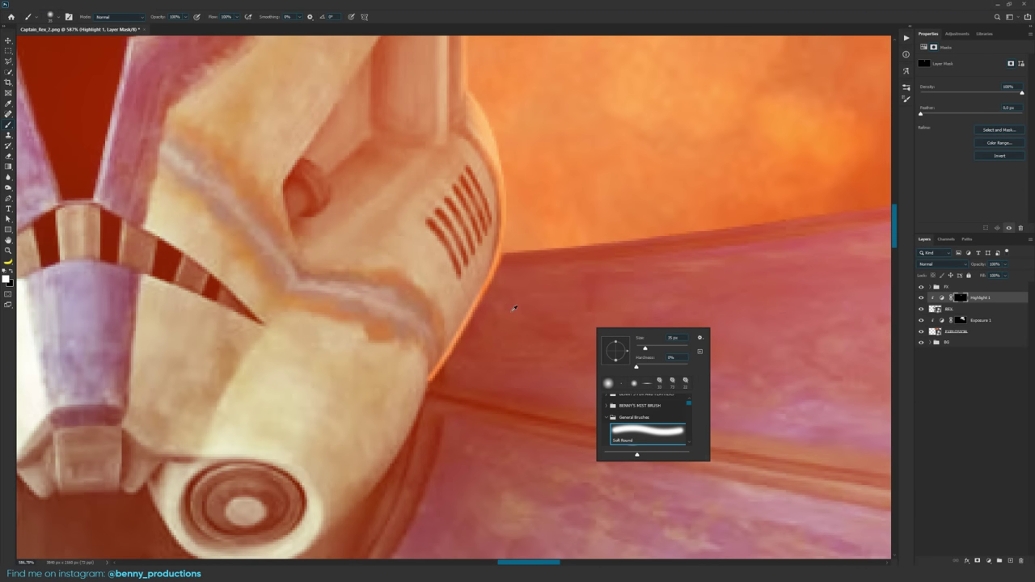
left_click_drag(503, 307, 521, 308)
scroll(449, 334, "up", 2)
left_click_drag(491, 355, 531, 359)
scroll(541, 347, "down", 3)
key("x")
Mask the orange spill off the upper arm along the pauldron's edge with straight black strokes, using 100% brush hardness
right_click(519, 344)
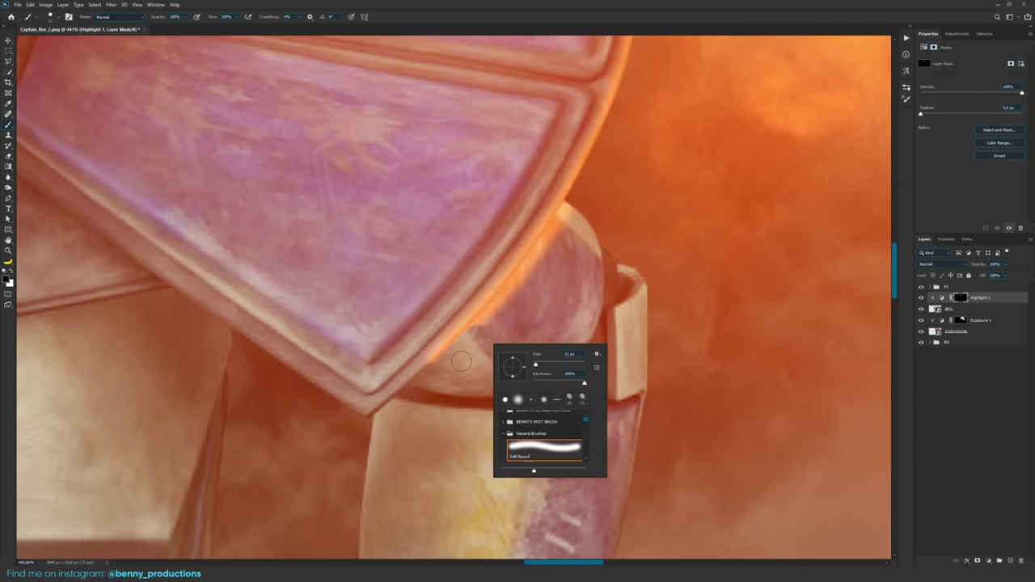
left_click(463, 360)
left_click_drag(470, 354, 471, 346)
left_click(512, 293, "shift")
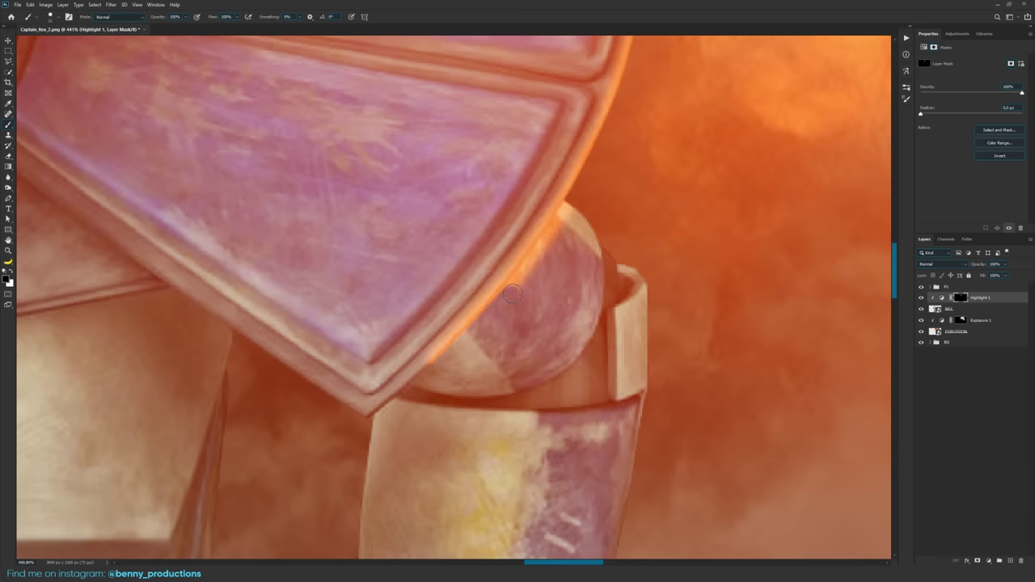
left_click(554, 237, "shift")
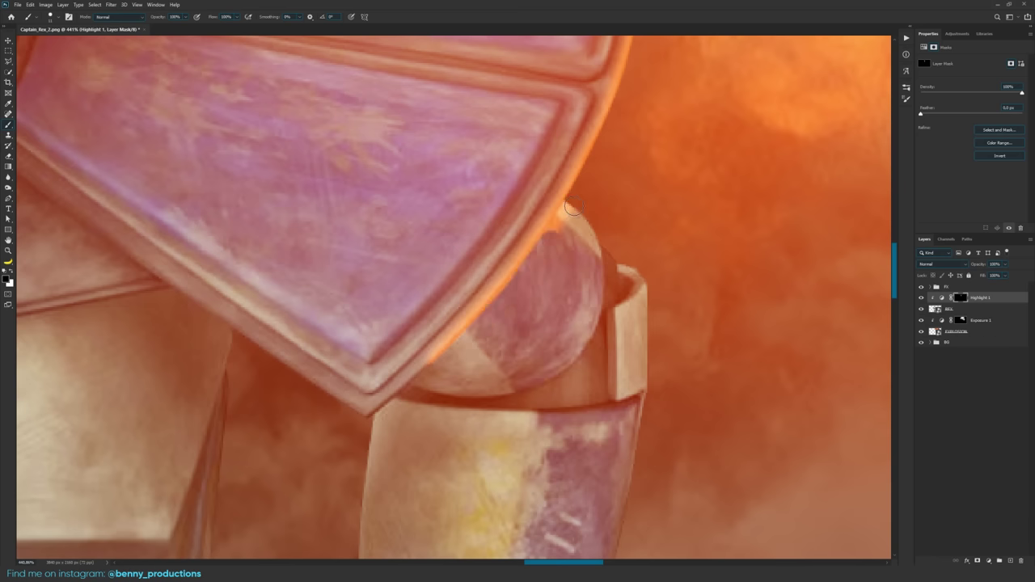
left_click_drag(572, 207, 555, 224)
Paint orange over the pauldron's upper panel and fade it from below with a large soft black brush
right_click(657, 208)
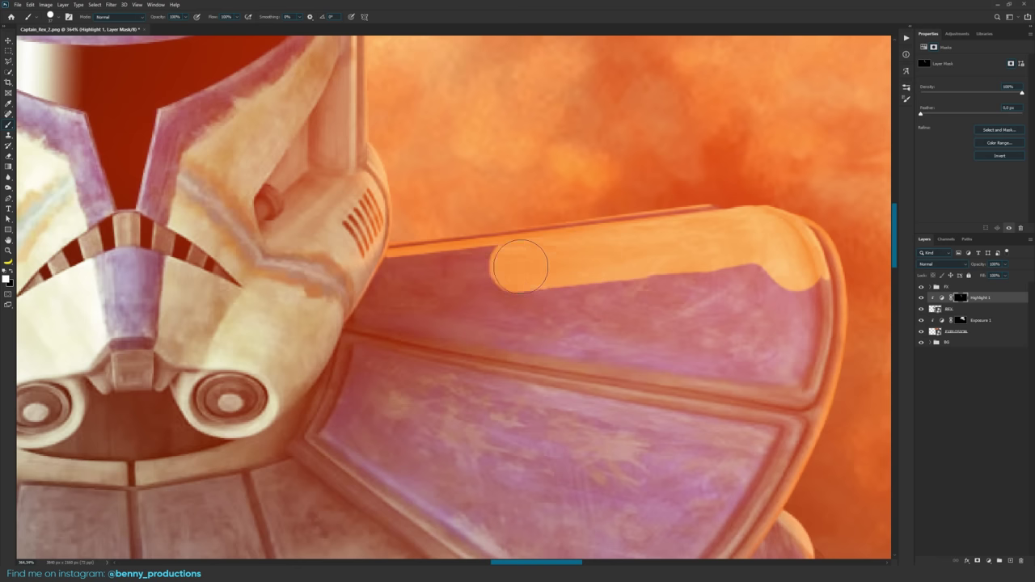
mouse_move(496, 266)
left_mouse_down()
mouse_move(406, 277)
mouse_move(428, 298)
mouse_move(764, 277)
mouse_move(799, 287)
left_mouse_up()
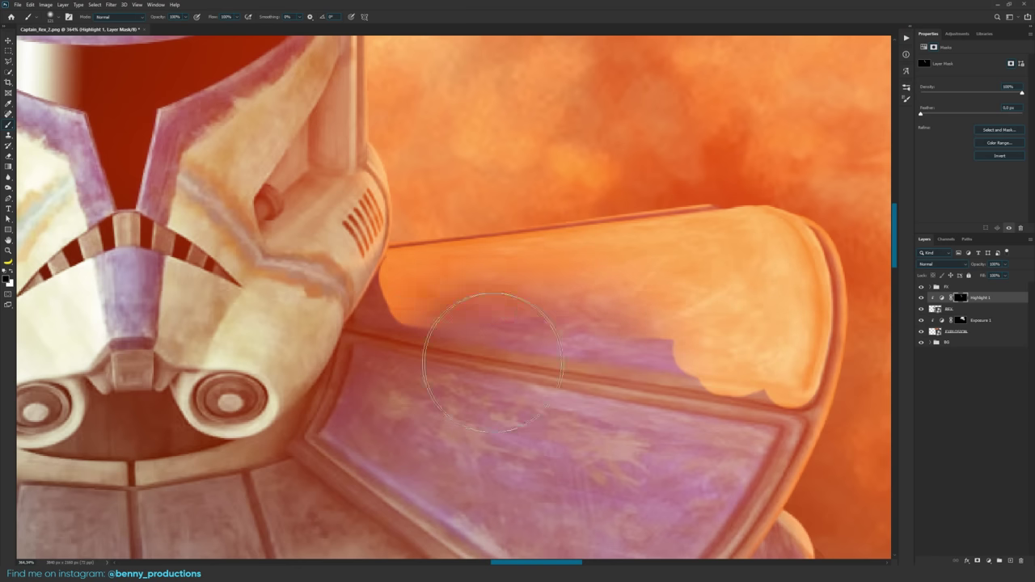
left_click_drag(493, 363, 435, 361)
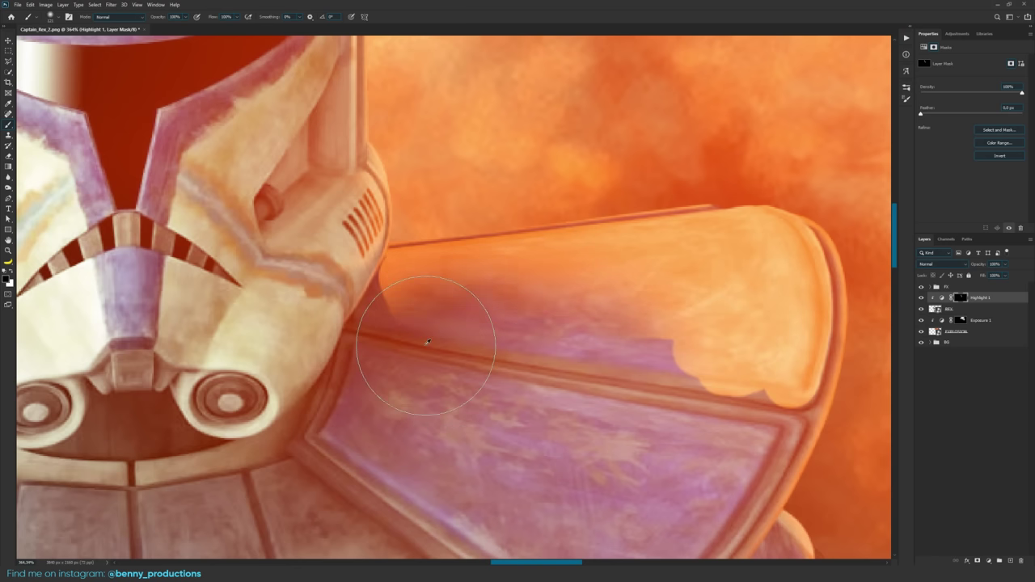
mouse_move(393, 330)
left_mouse_down()
mouse_move(389, 314)
mouse_move(494, 319)
mouse_move(586, 304)
left_mouse_up()
left_click_drag(583, 364, 639, 372)
mouse_move(648, 359)
left_mouse_down()
mouse_move(680, 348)
mouse_move(703, 354)
left_mouse_up()
left_click_drag(735, 349, 684, 348)
mouse_move(740, 379)
left_mouse_down()
mouse_move(767, 398)
mouse_move(785, 347)
mouse_move(772, 291)
left_mouse_up()
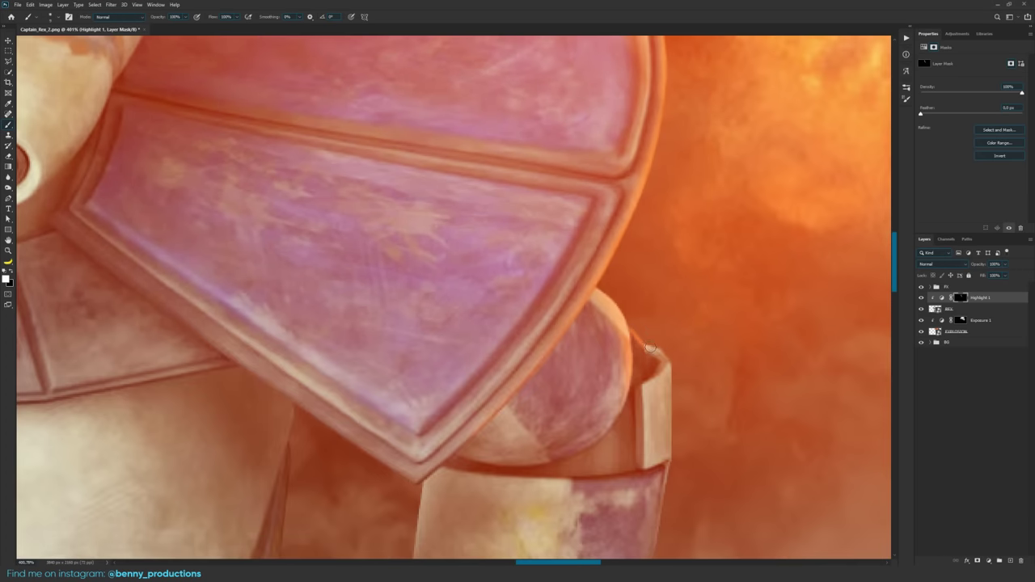
Paint orange on the rim of the elbow cuff below the pauldron
left_click_drag(651, 344, 646, 344)
right_click(679, 363, "alt")
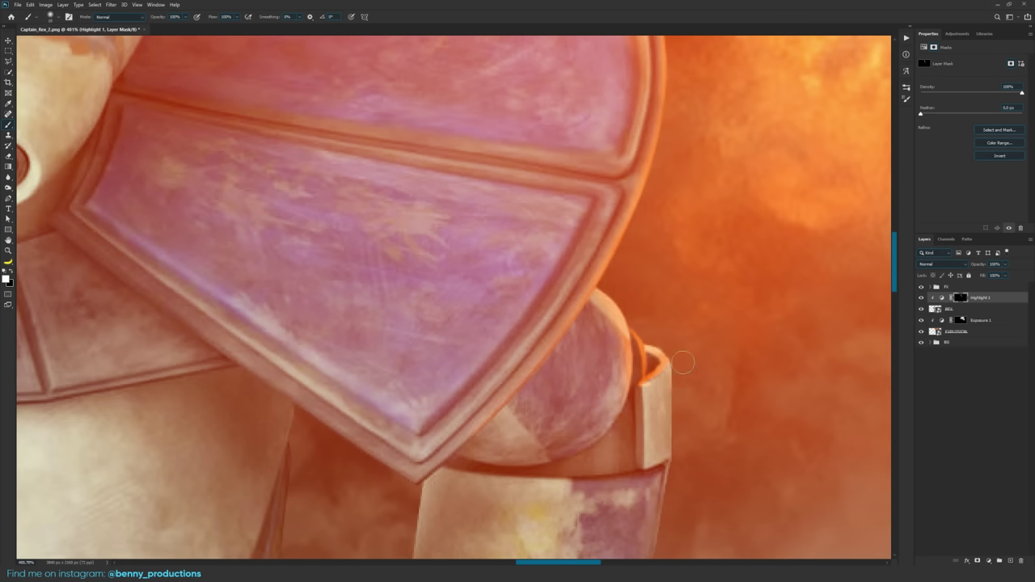
right_click(692, 369, "alt")
Paint an orange rim highlight down the outer edge of the right-hand forearm armor to the wrist
left_click_drag(670, 378, 657, 534)
left_click_drag(657, 534, 611, 271)
mouse_move(608, 275)
left_mouse_down()
mouse_move(588, 384)
mouse_move(590, 222)
mouse_move(553, 344)
left_mouse_up()
scroll(532, 295, "down", 3)
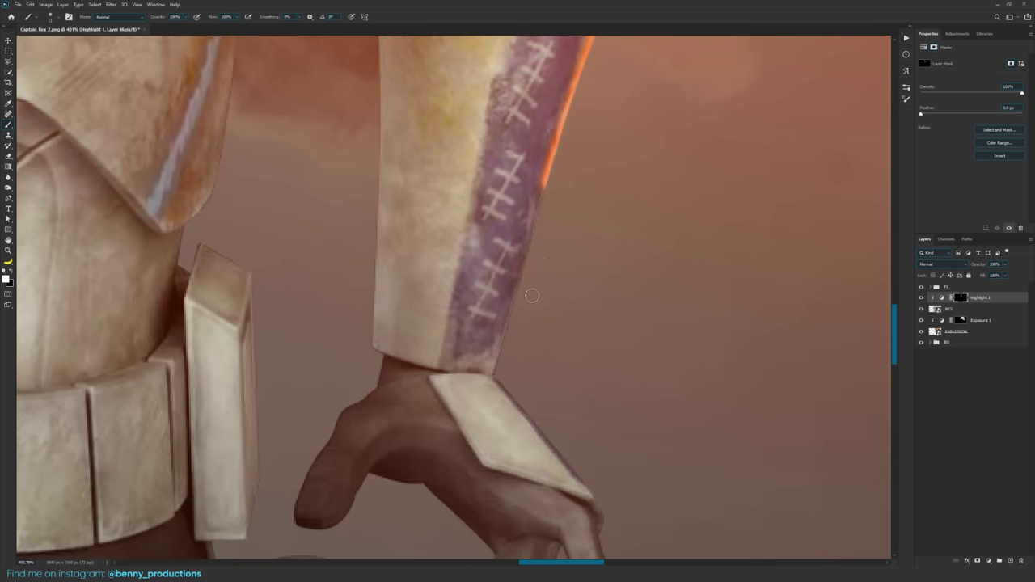
left_click(496, 366, "shift")
scroll(497, 365, "down", 6)
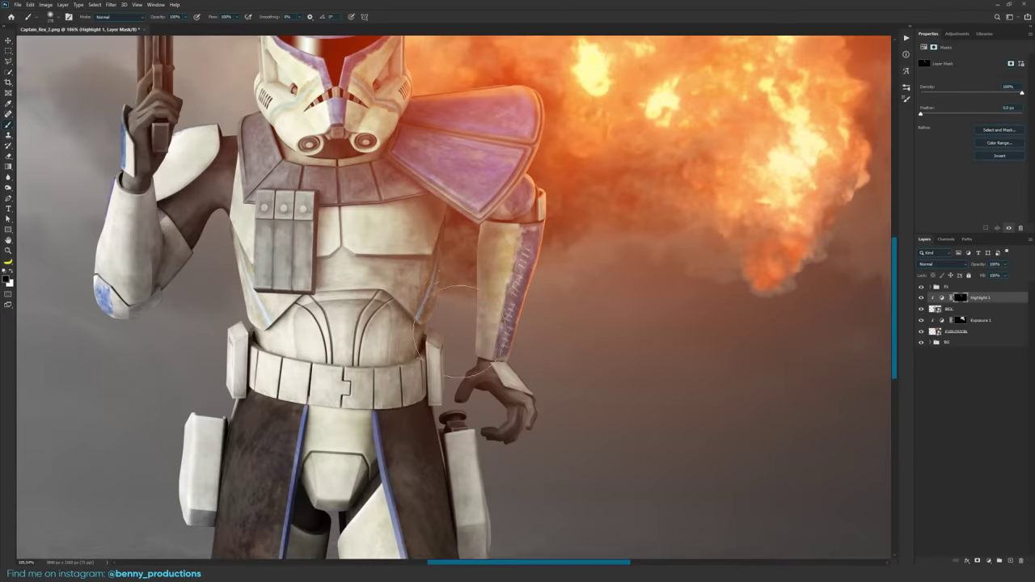
scroll(443, 327, "down", 4)
Paint a straight orange highlight along the top edge of the antenna head's upper block
scroll(440, 138, "up", 8)
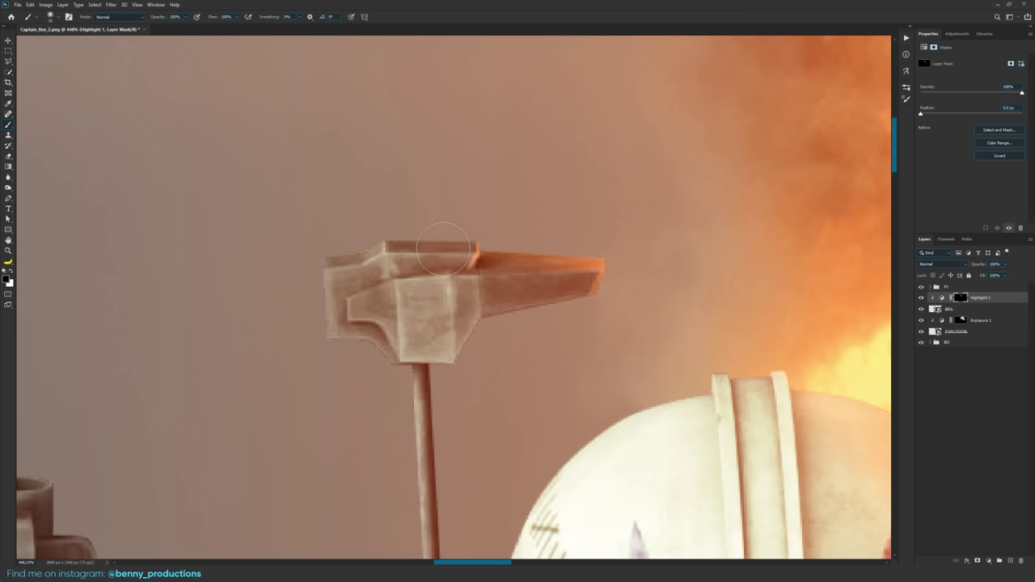
left_click_drag(492, 300, 466, 297)
key("x")
left_click(388, 242)
left_click(474, 243, "shift")
left_click(473, 248)
left_click(385, 245, "shift")
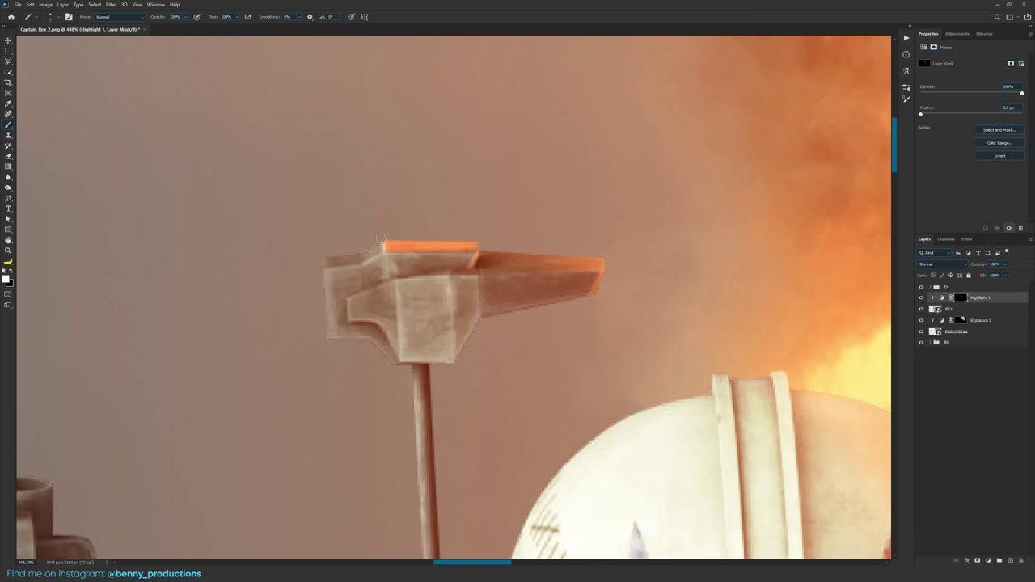
Fade the far end of the antenna head's top highlight with black and refine the glow on its front block
left_click_drag(372, 236, 412, 231)
key("x")
left_click_drag(348, 257, 395, 287)
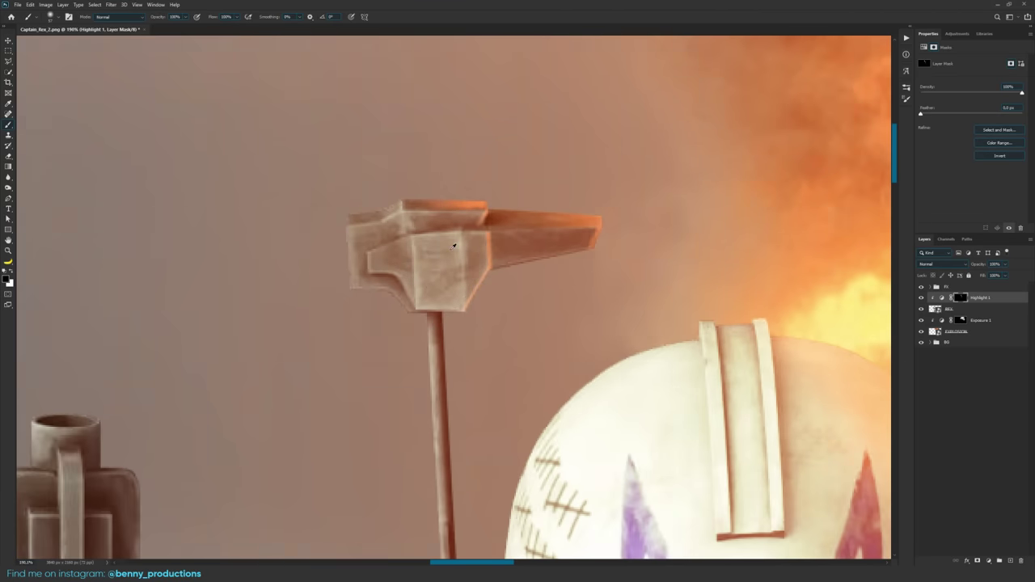
scroll(455, 246, "down", 5)
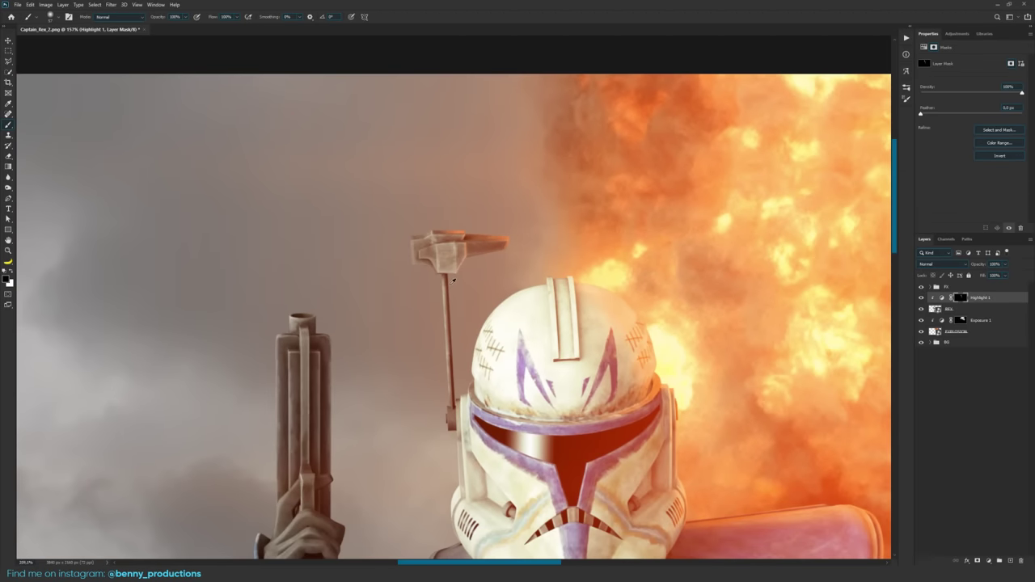
Paint a straight orange highlight down the explosion-facing side of the antenna pole and soften it with black
scroll(448, 279, "up", 8)
left_click_drag(459, 276, 433, 274)
left_click_drag(453, 323, 436, 212)
key("x")
left_click(446, 431)
left_click(431, 160, "shift")
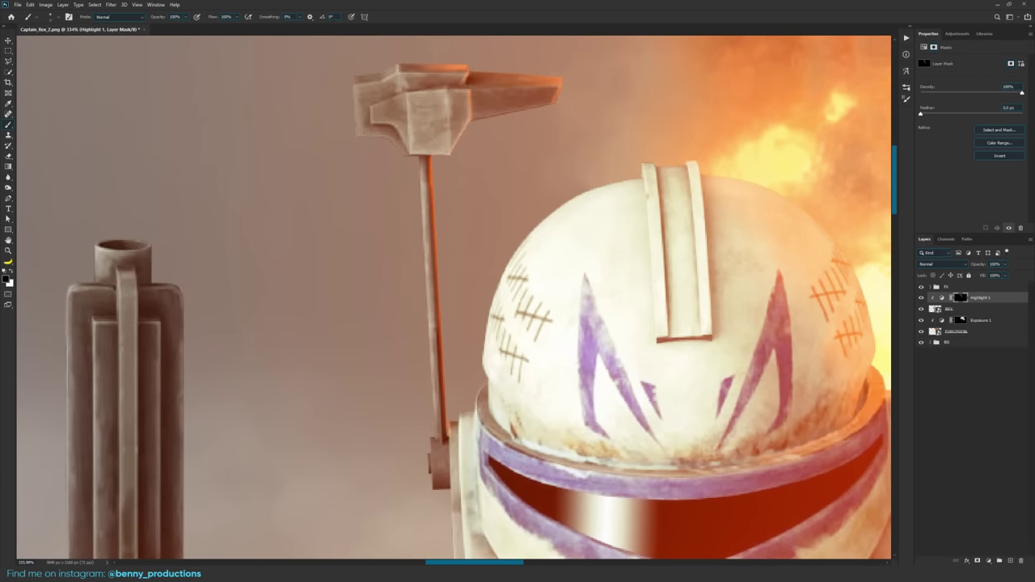
left_click_drag(328, 340, 411, 322)
scroll(528, 212, "down", 8)
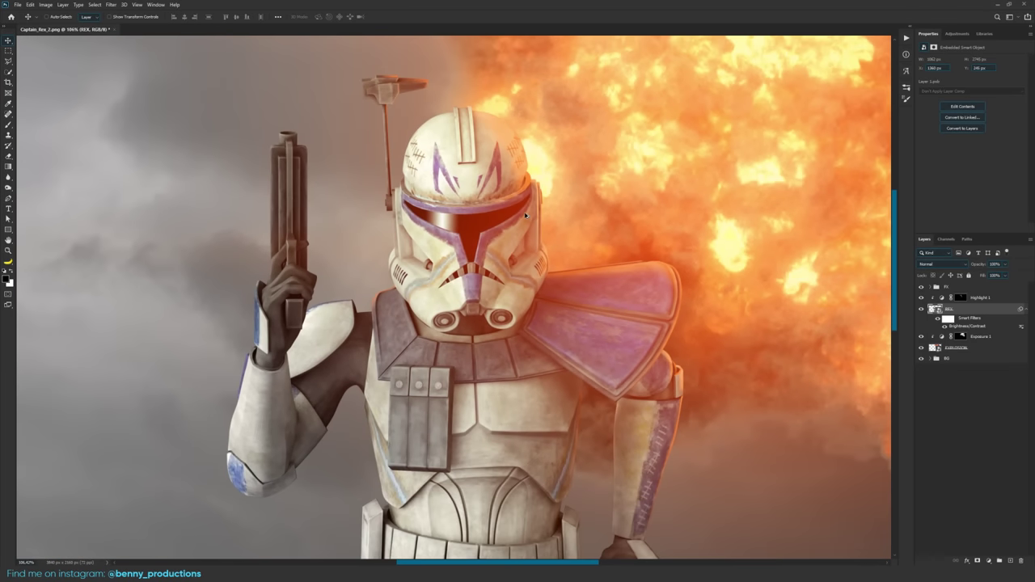
Adjust the Highlight 1 colour, setting its Hue to 16 and its Lightness to +62
scroll(596, 175, "up", 3)
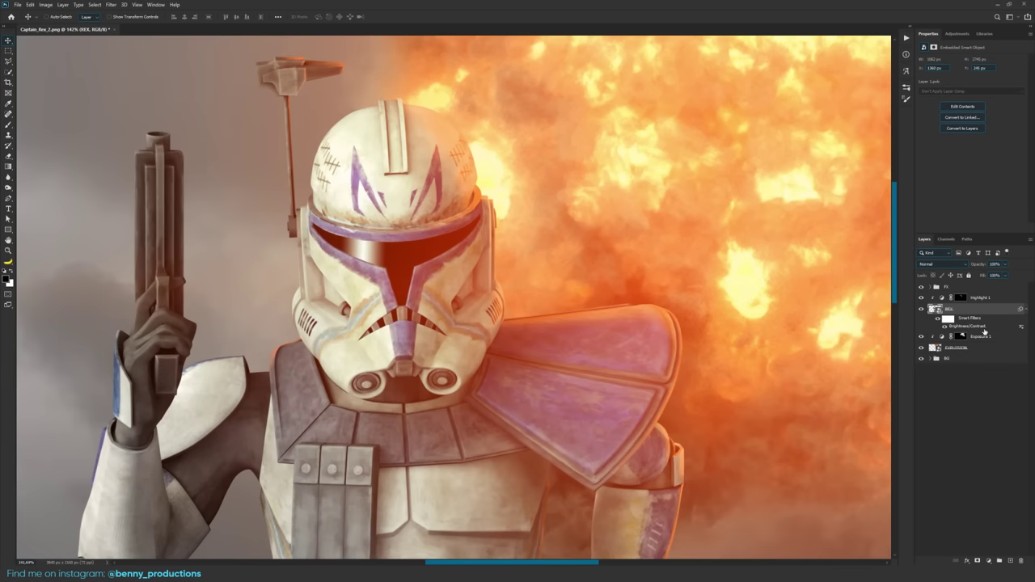
left_click(979, 298)
scroll(571, 279, "down", 2)
left_click_drag(573, 293, 518, 284)
scroll(441, 230, "up", 2)
left_click_drag(484, 184, 479, 214)
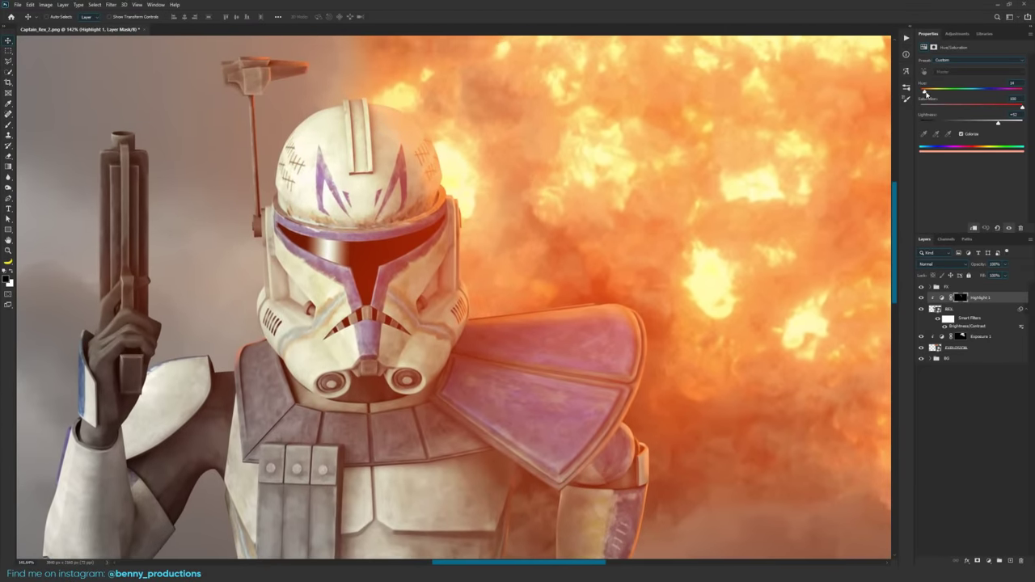
scroll(591, 179, "down", 3)
scroll(556, 119, "up", 2)
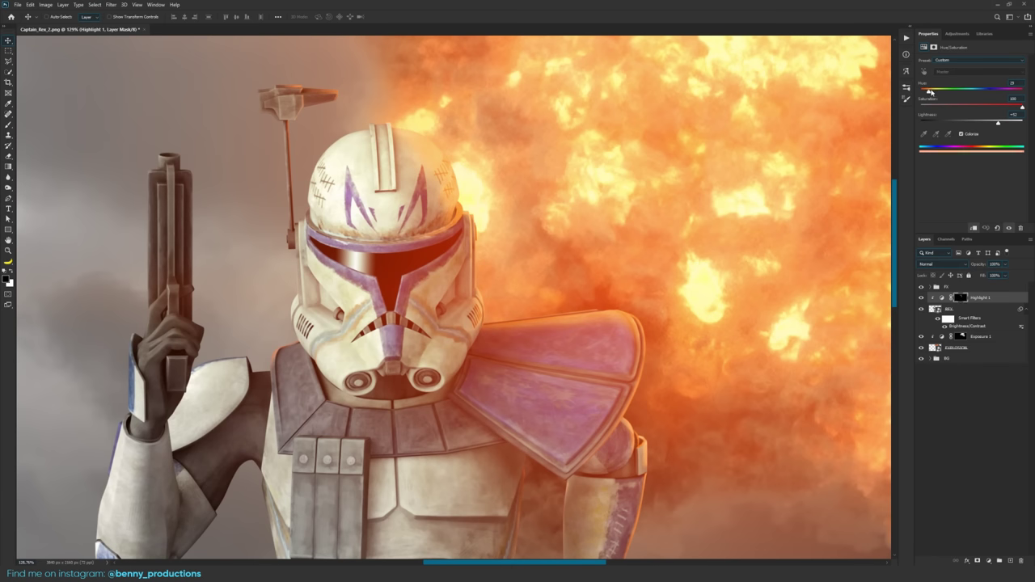
left_click_drag(930, 91, 925, 92)
left_click_drag(998, 123, 1003, 124)
Compare the clone trooper with and without the Highlight 1 layer by toggling its visibility
scroll(522, 162, "down", 7)
scroll(492, 167, "up", 6)
left_click_drag(487, 166, 515, 191)
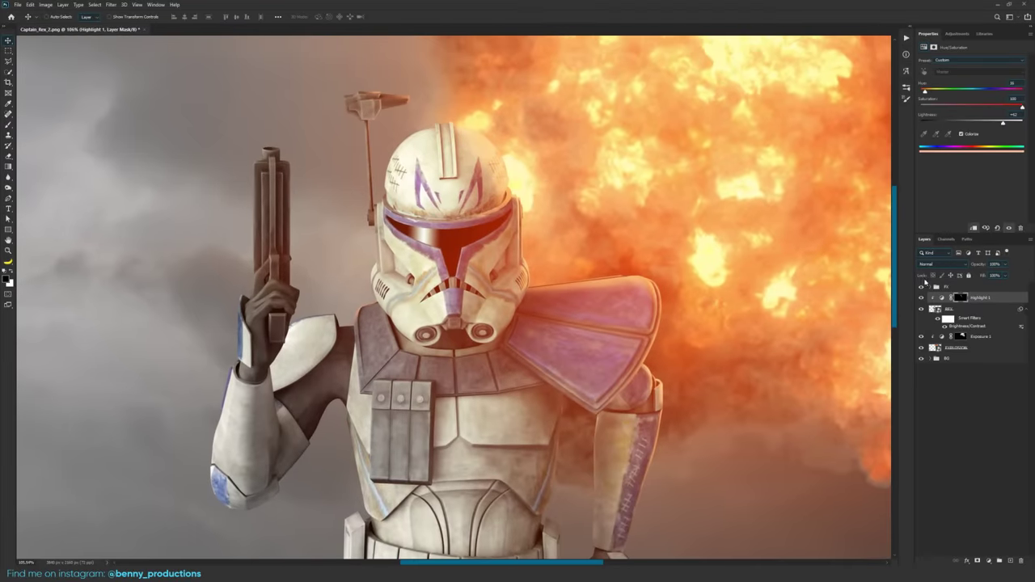
left_click(921, 298)
left_click(921, 298)
scroll(412, 144, "up", 3)
In the black-armored trooper document, select the Move tool and show the explosion and Glow groups
left_click(8, 51)
left_click(8, 40)
scroll(388, 180, "down", 3)
scroll(421, 265, "up", 3)
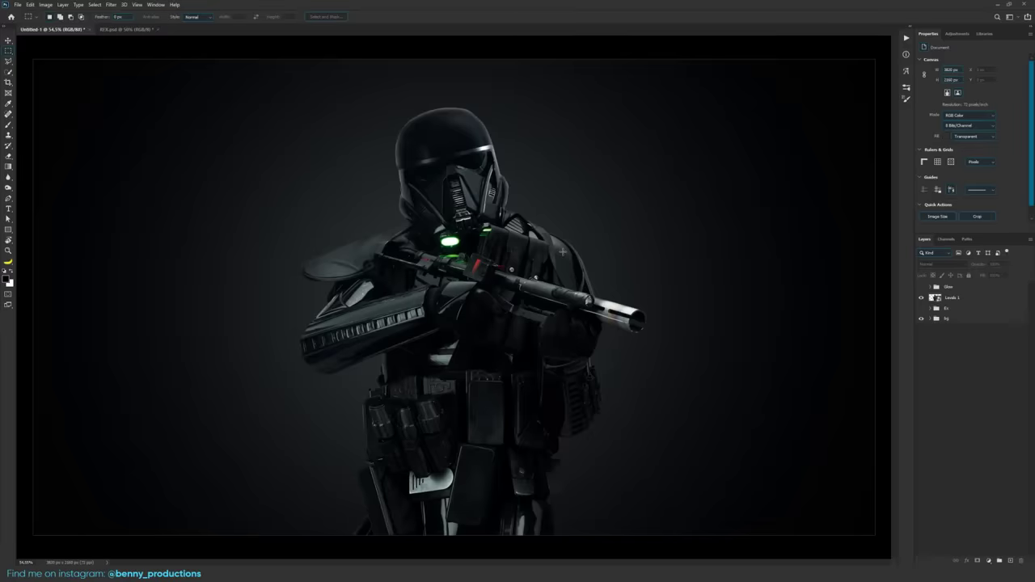
scroll(520, 254, "down", 2)
scroll(520, 253, "up", 3)
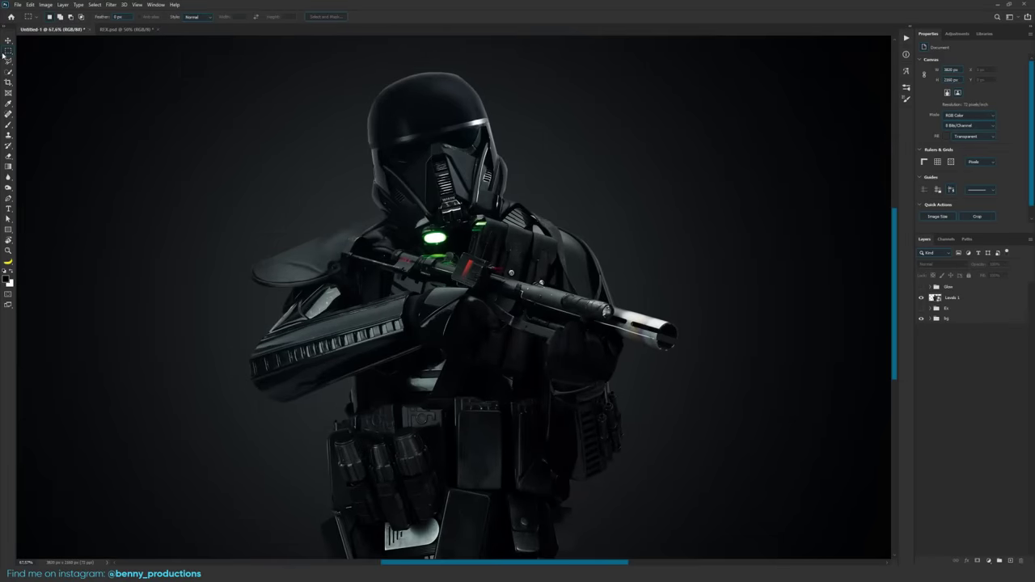
left_click(8, 42)
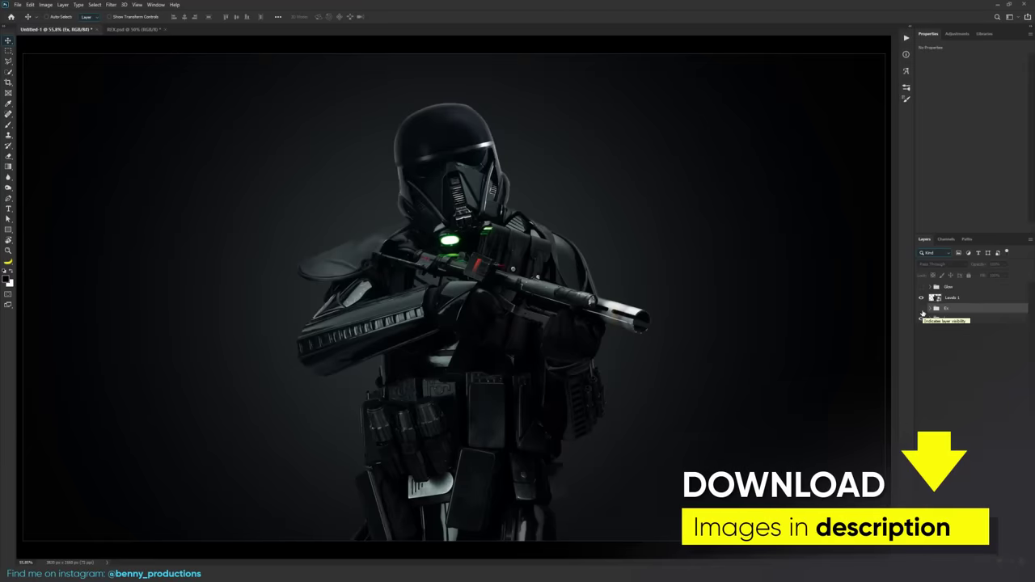
left_click(921, 309)
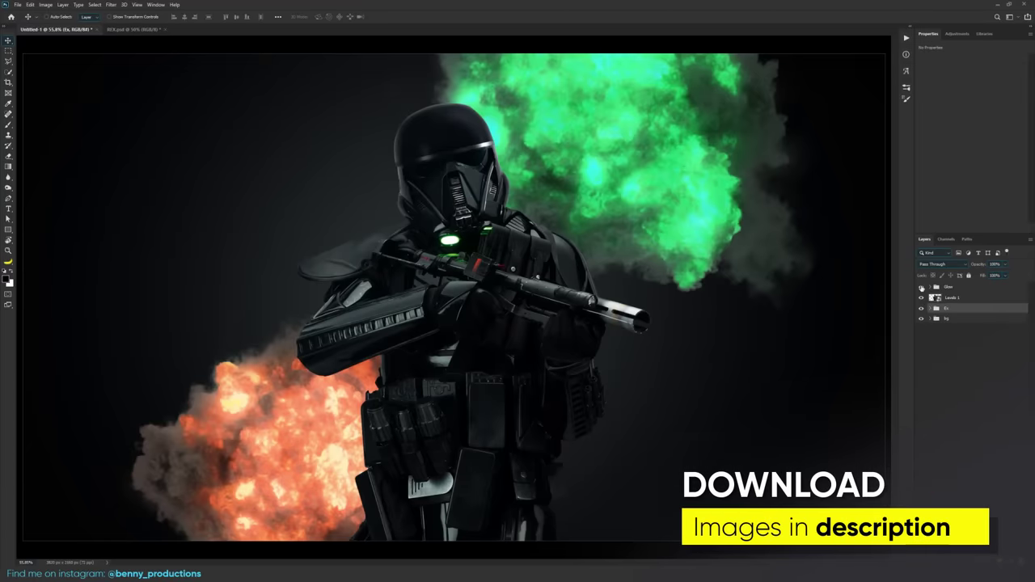
left_click(921, 287)
Add a Hue/Saturation adjustment layer directly above the trooper layer and clip it to that layer
scroll(453, 281, "up", 8)
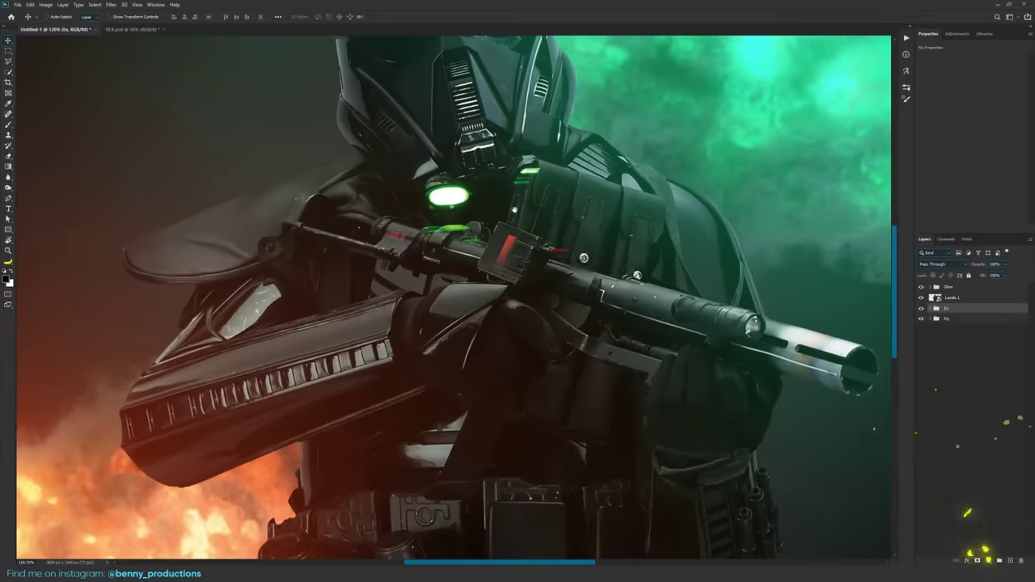
left_click_drag(215, 389, 299, 299)
scroll(298, 299, "down", 5)
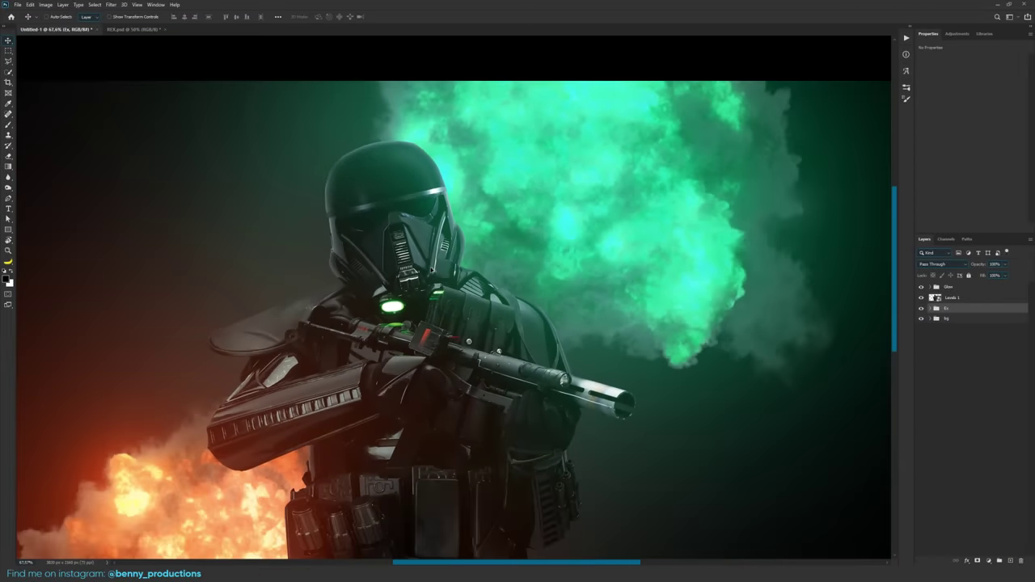
scroll(475, 173, "up", 3)
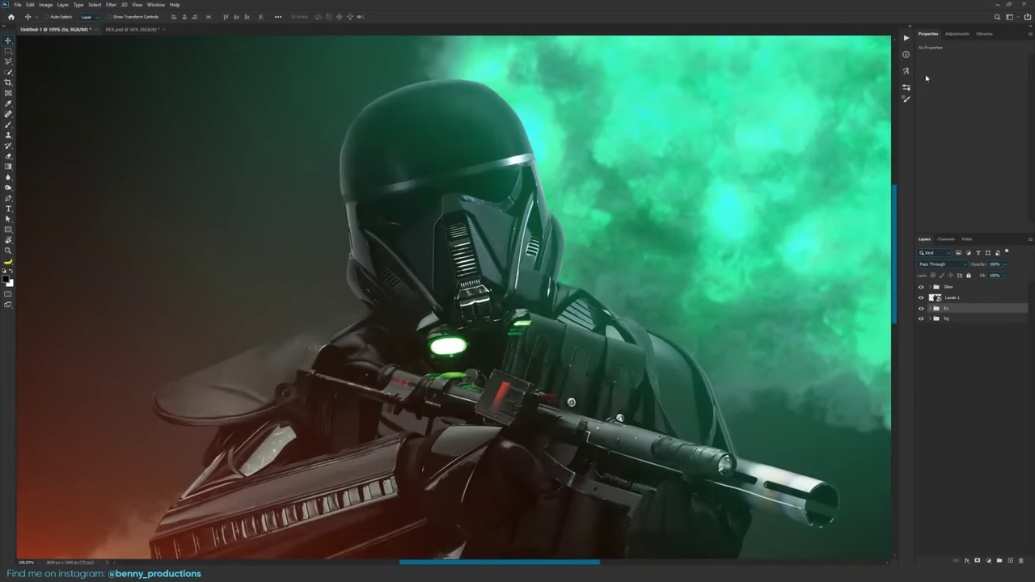
left_click(959, 34)
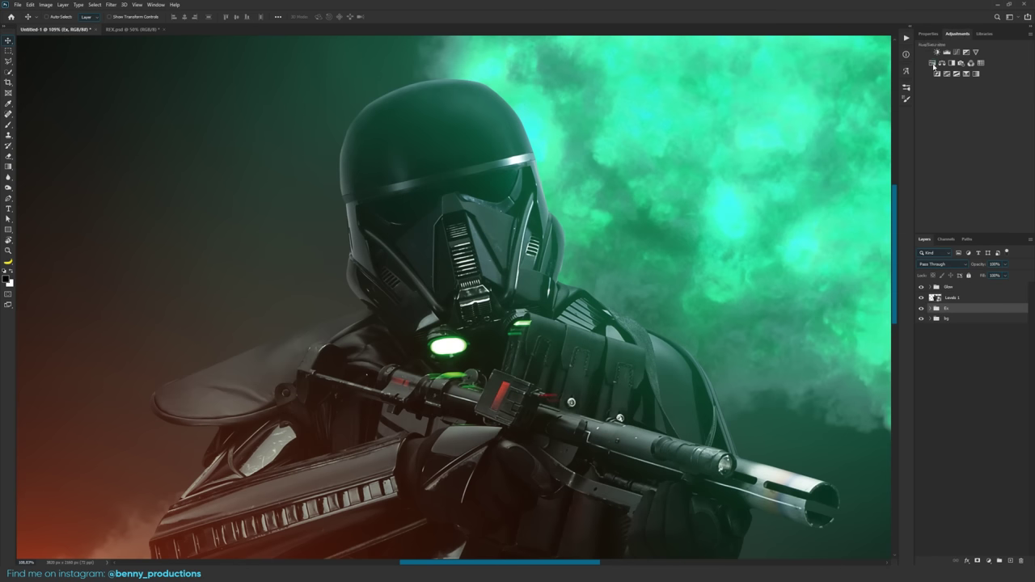
left_click(933, 63)
left_click_drag(973, 310, 987, 293)
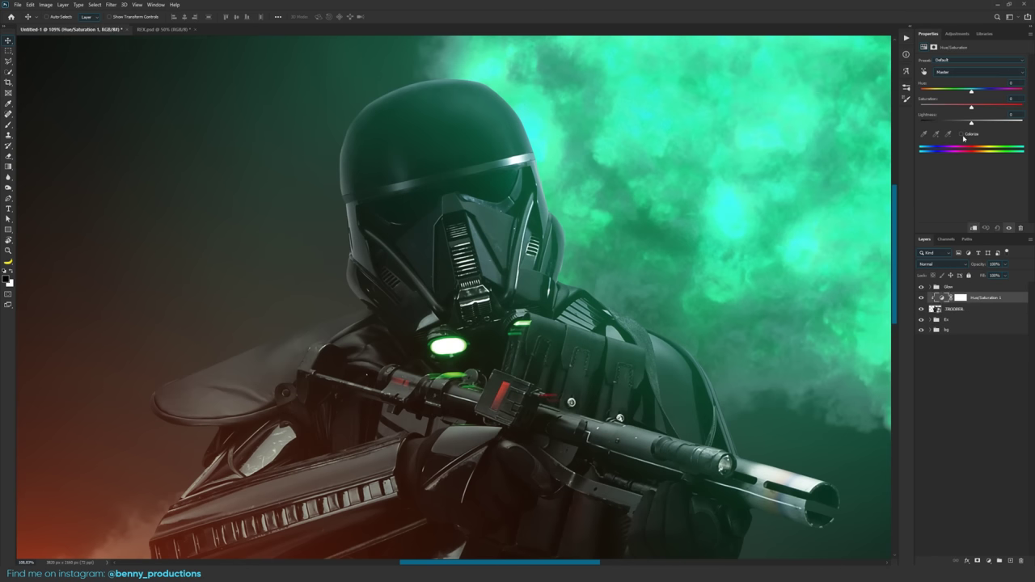
Colorize the trooper a bright explosion green with Hue 157, Saturation 100 and a raised Lightness
left_click(962, 134)
left_click(963, 90)
left_click_drag(957, 110, 1020, 109)
left_click_drag(961, 91, 964, 91)
mouse_move(972, 123)
left_mouse_down()
mouse_move(1002, 122)
mouse_move(992, 122)
left_mouse_up()
In the Hue/Saturation layer's blending options, split the Underlying Layer's black Blend If slider to 0 / 34
scroll(311, 130, "up", 4)
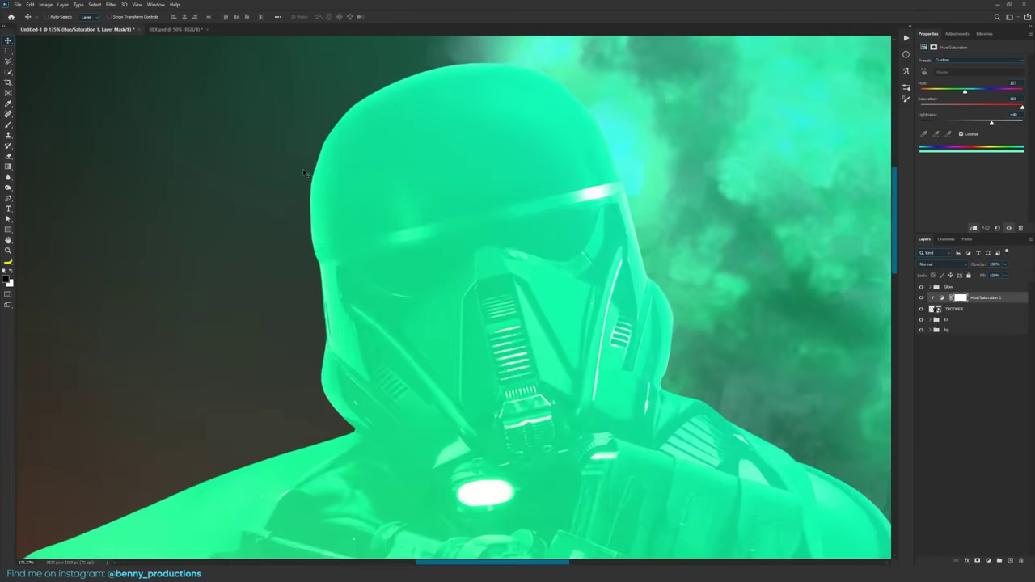
scroll(416, 201, "down", 1)
scroll(424, 207, "down", 3)
scroll(425, 208, "up", 1)
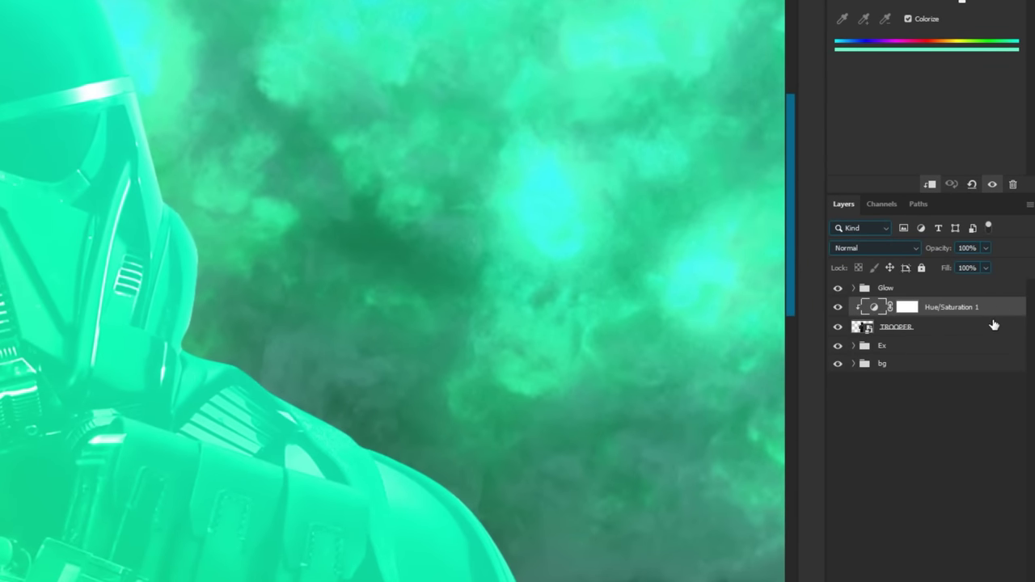
double_click(994, 324)
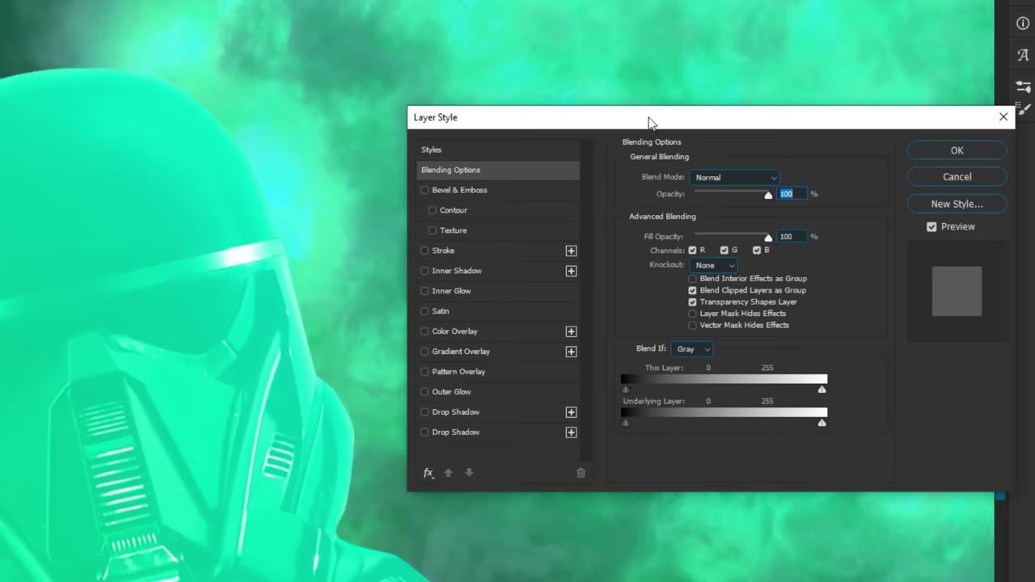
left_click_drag(651, 122, 733, 105)
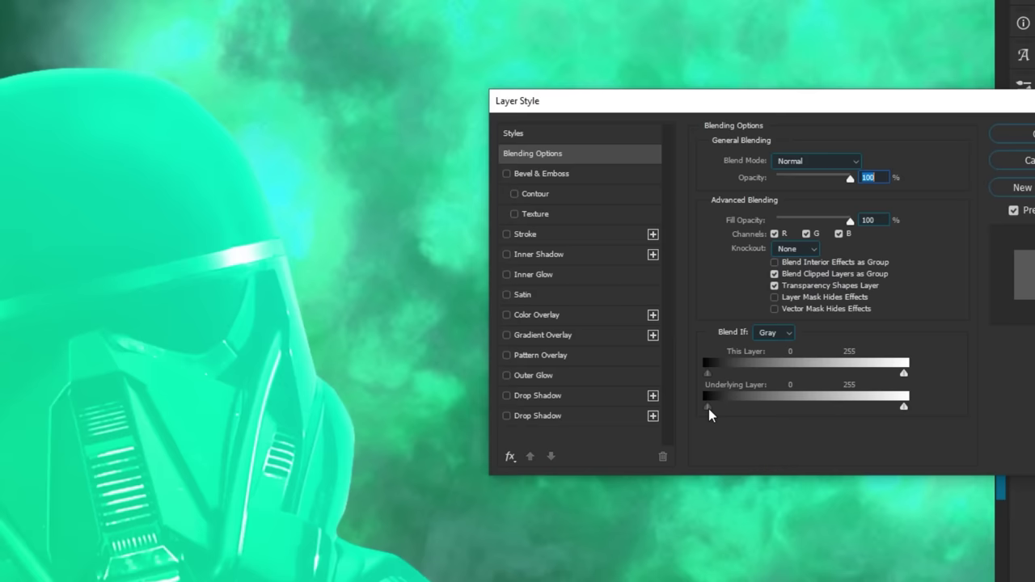
key("alt")
left_click_drag(708, 408, 730, 425)
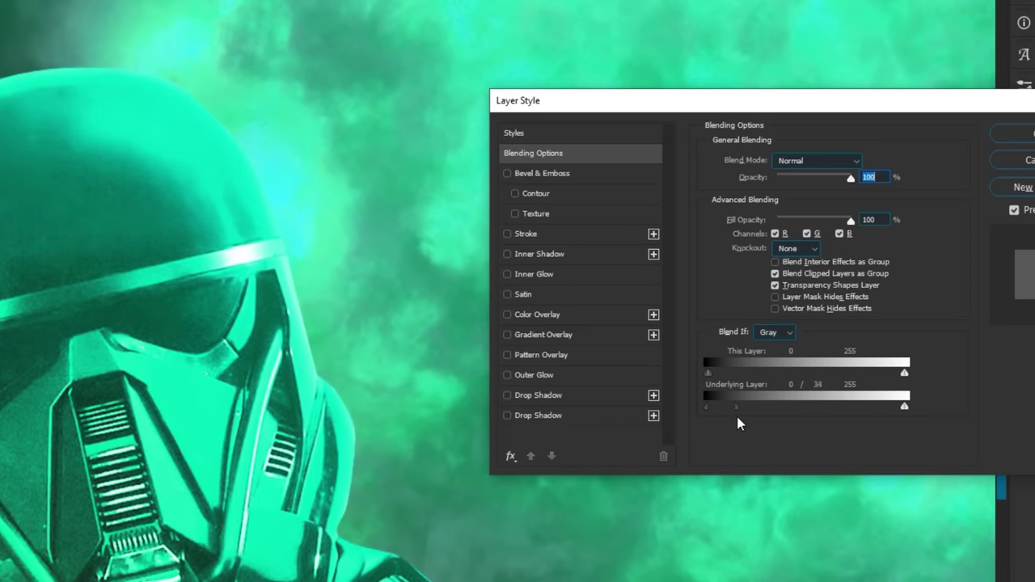
left_click(1026, 136)
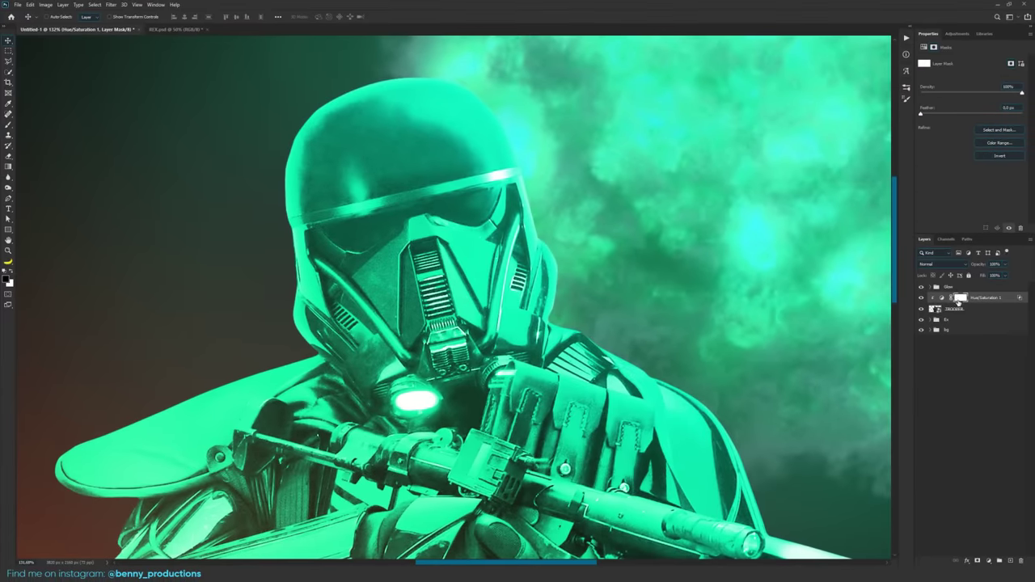
Invert the Hue/Saturation layer's mask to black and select the Brush tool
key("ctrl+i")
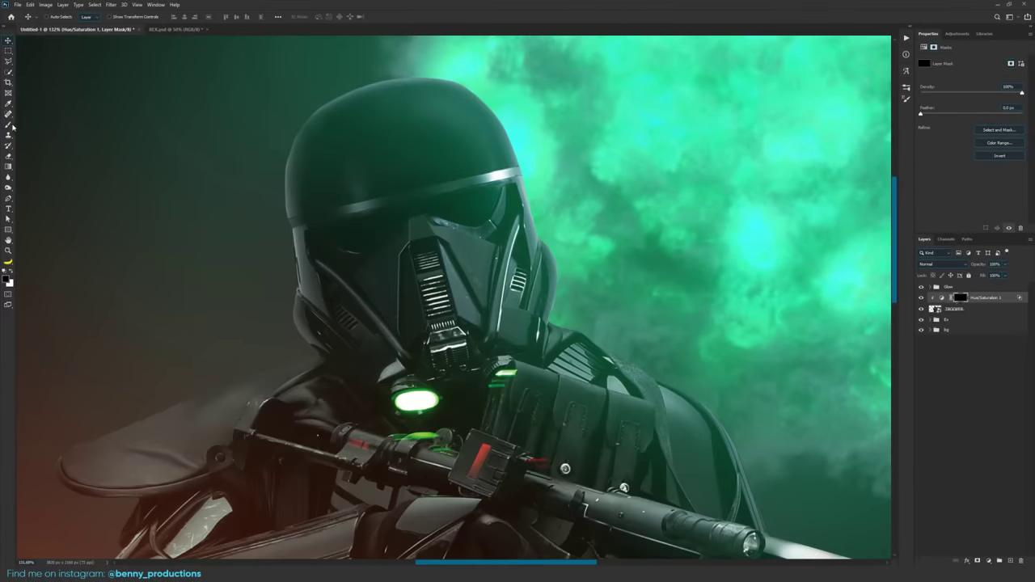
left_click(9, 126)
scroll(596, 167, "up", 5)
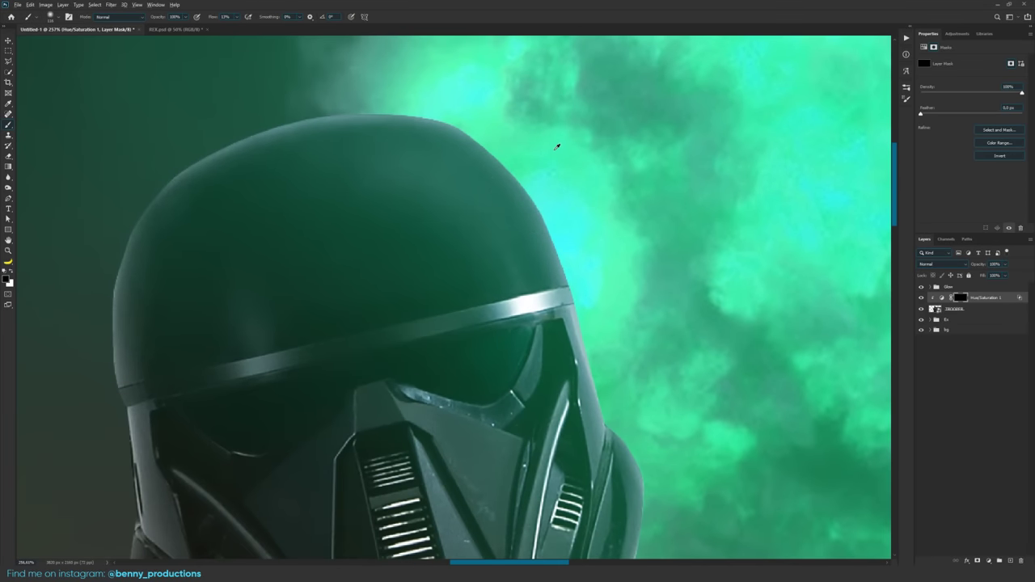
Paint a green rim highlight on the helmet dome's explosion-facing edge using white at 100% flow
left_click_drag(554, 152, 528, 149)
key("x")
key("shift+0")
left_click_drag(439, 95, 422, 85)
mouse_move(353, 66)
left_mouse_down()
mouse_move(481, 60)
mouse_move(472, 72)
mouse_move(412, 58)
mouse_move(522, 106)
left_mouse_up()
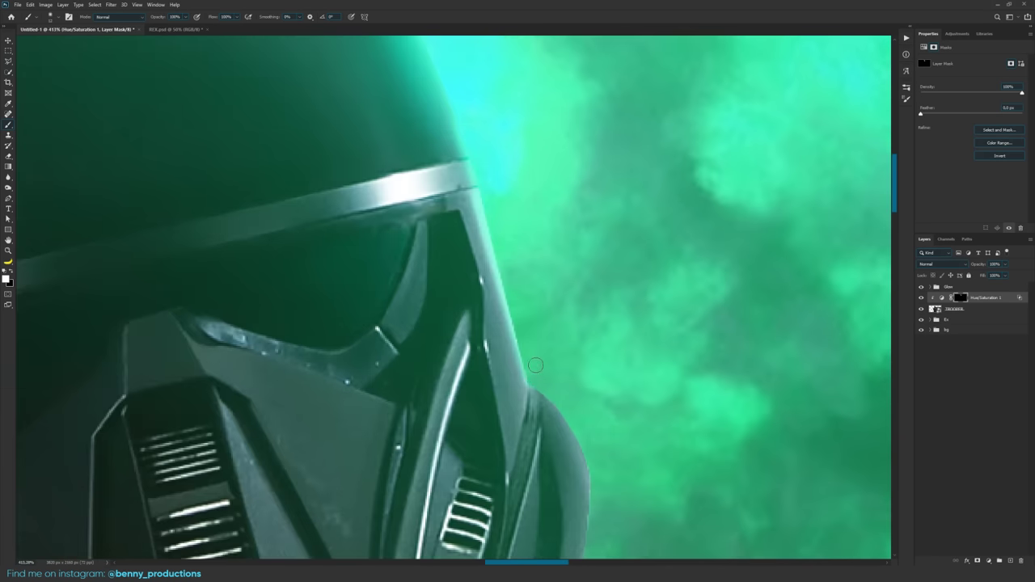
Paint a green highlight down the helmet's explosion-facing side panel below the brow band, undoing the last stroke
scroll(537, 360, "down", 3)
scroll(538, 356, "up", 2)
left_click_drag(540, 365, 536, 366)
left_click_drag(488, 291, 479, 236)
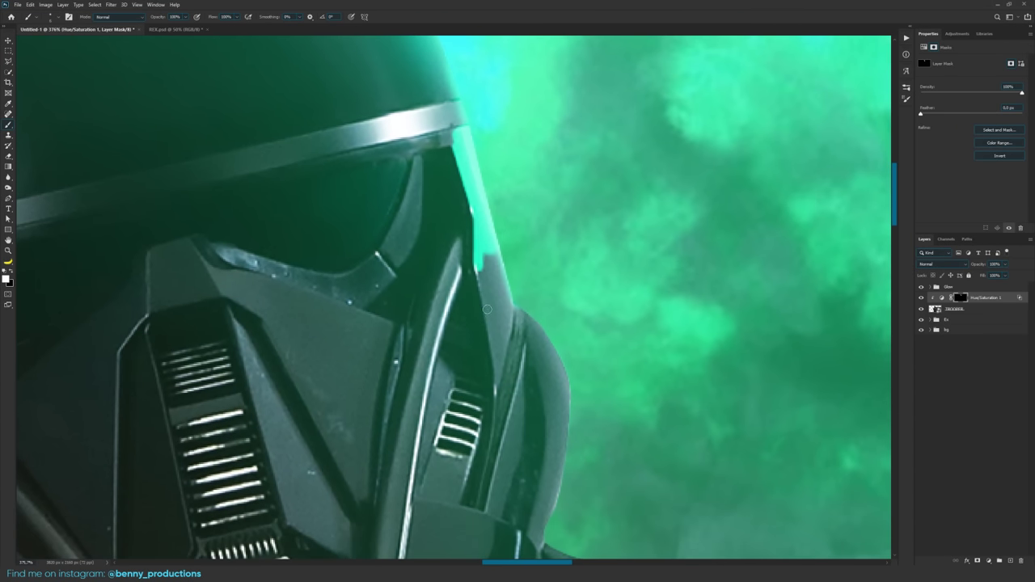
left_click_drag(488, 309, 498, 368)
mouse_move(506, 328)
left_mouse_down()
mouse_move(503, 291)
mouse_move(502, 322)
left_mouse_up()
scroll(443, 393, "down", 3)
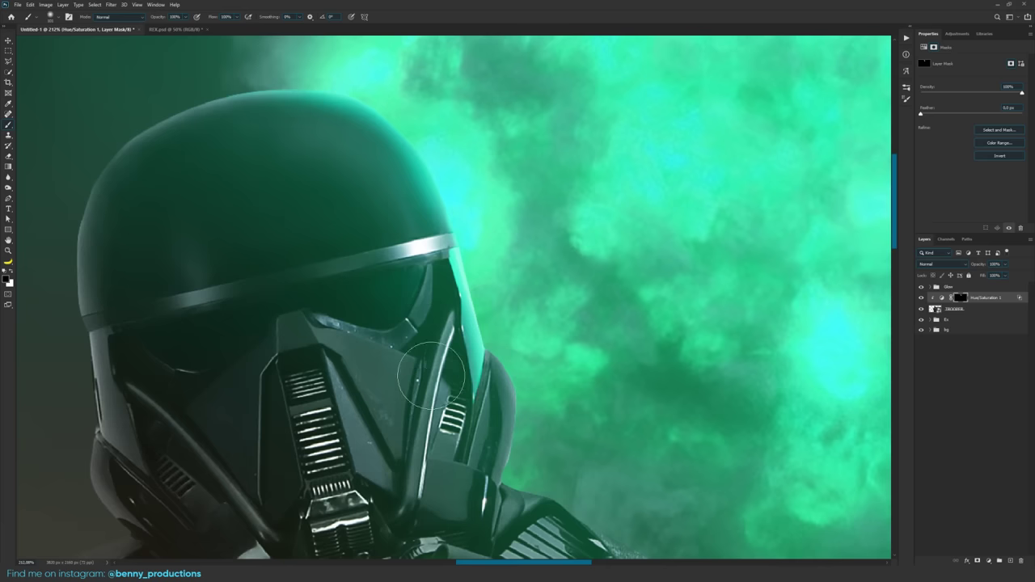
key("ctrl+z")
Paint a green rim highlight along the outer edge of the helmet's rounded ear piece
scroll(494, 348, "down", 3)
scroll(511, 397, "up", 6)
mouse_move(433, 184)
left_mouse_down()
mouse_move(491, 242)
mouse_move(490, 339)
mouse_move(499, 284)
left_mouse_up()
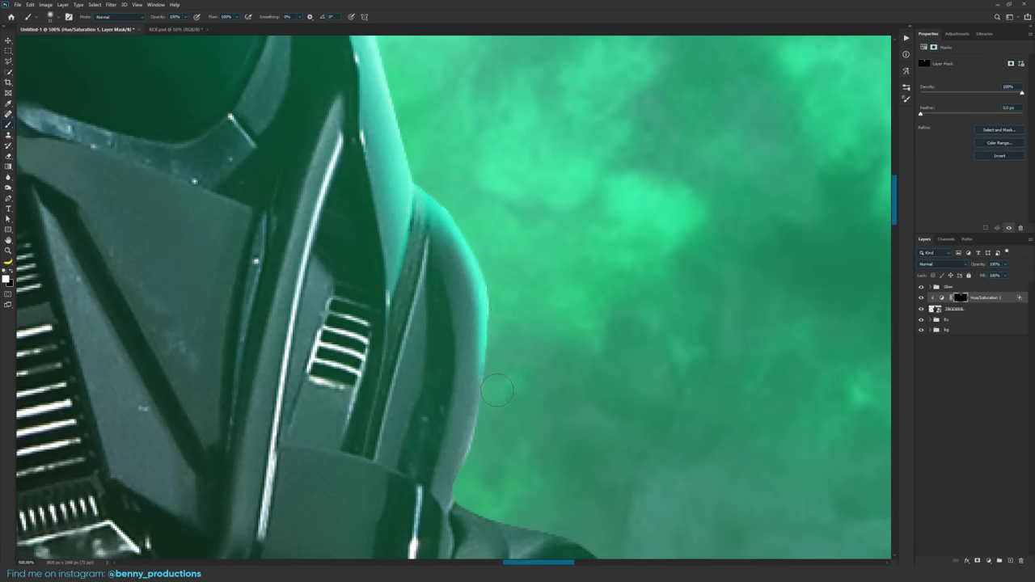
left_click_drag(496, 387, 476, 422)
scroll(475, 422, "down", 3)
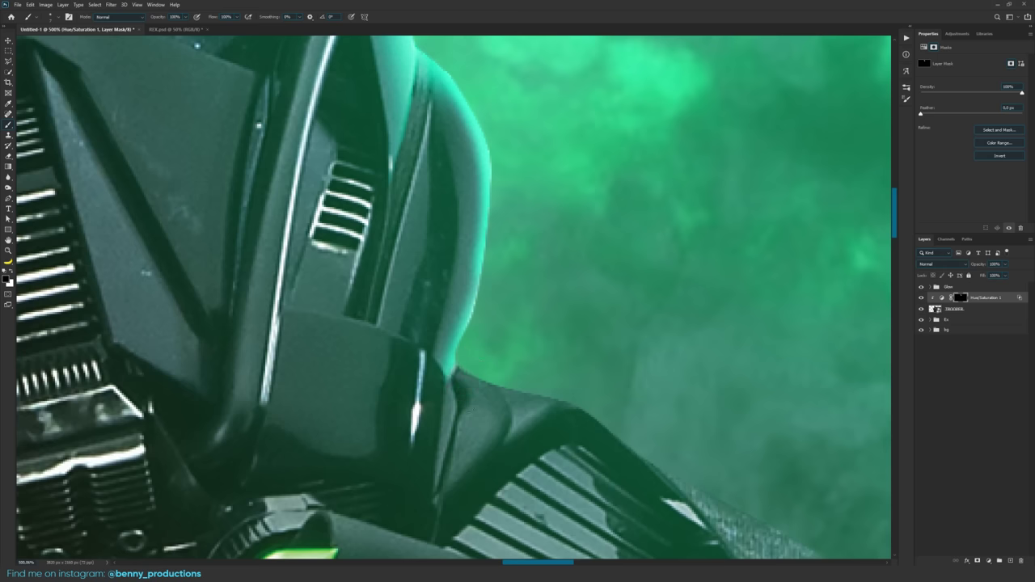
Soften the inner and lower parts of the ear piece's green glow with black
scroll(489, 380, "down", 5)
scroll(485, 336, "up", 5)
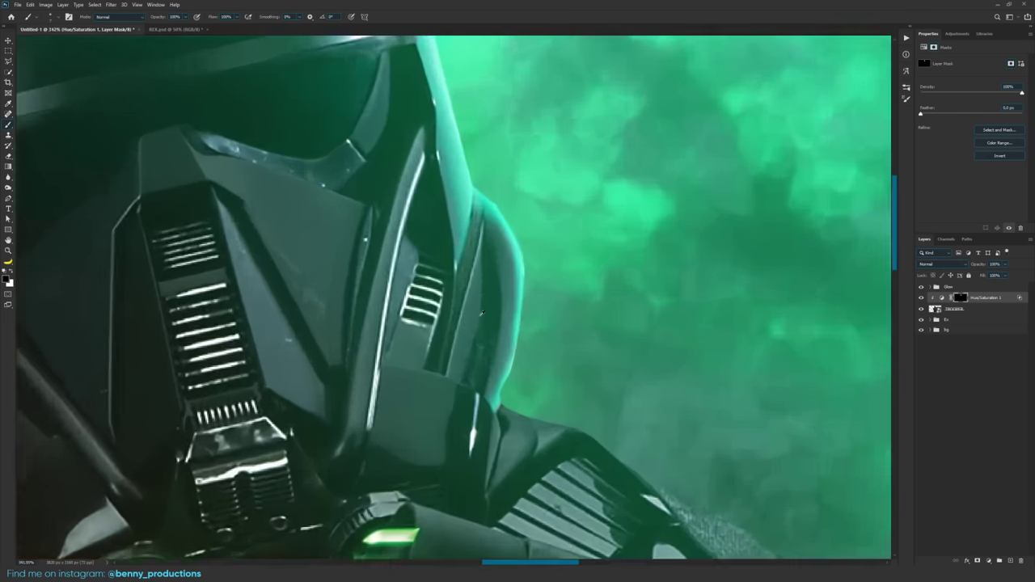
left_click_drag(447, 355, 464, 353)
left_click_drag(464, 349, 471, 368)
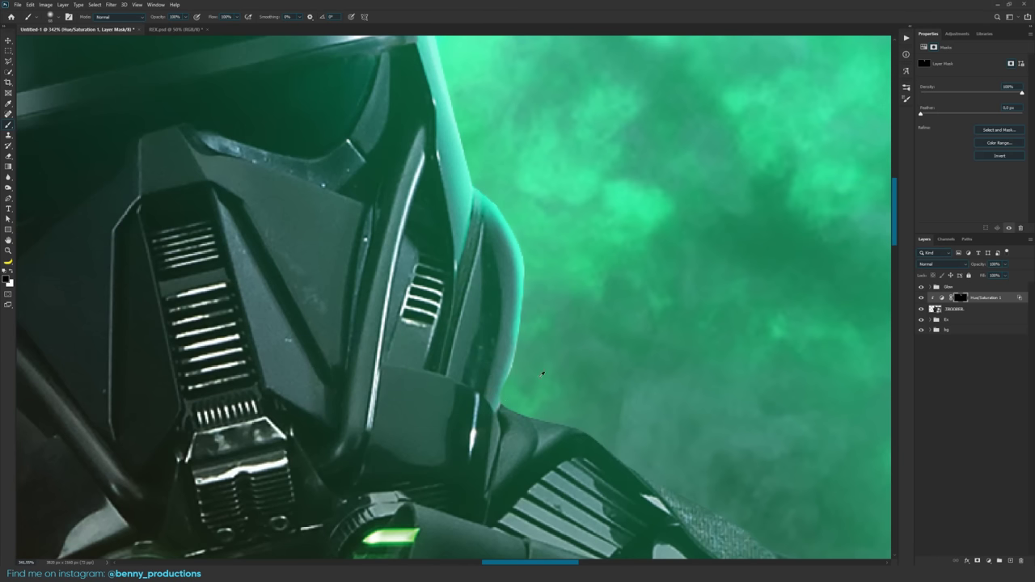
left_click_drag(535, 376, 492, 377)
Paint green highlights along the ear piece's inner seam, the curved cheek bar and the visor's lower frame
key("x")
left_click_drag(485, 218, 484, 220)
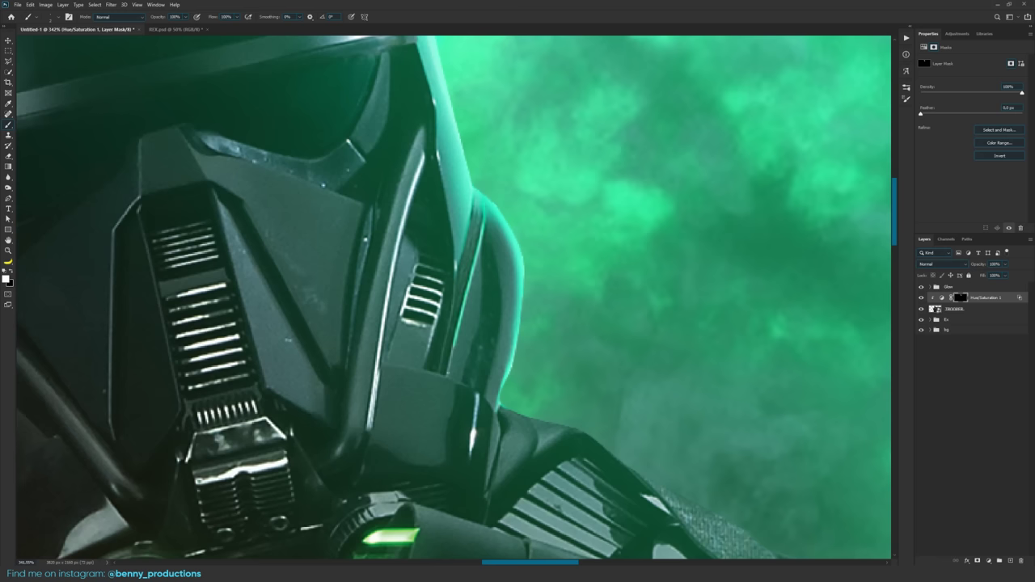
left_click_drag(454, 346, 447, 376)
left_click_drag(373, 383, 405, 380)
key("x")
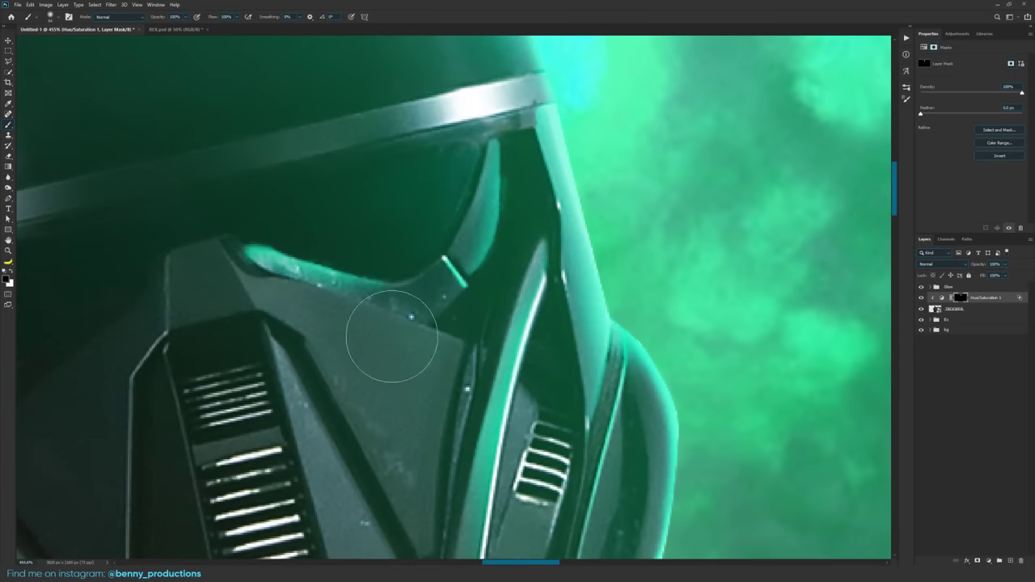
Extend a thin straight green highlight along the cheek plate's upper edge to its outer corner
scroll(430, 334, "down", 4)
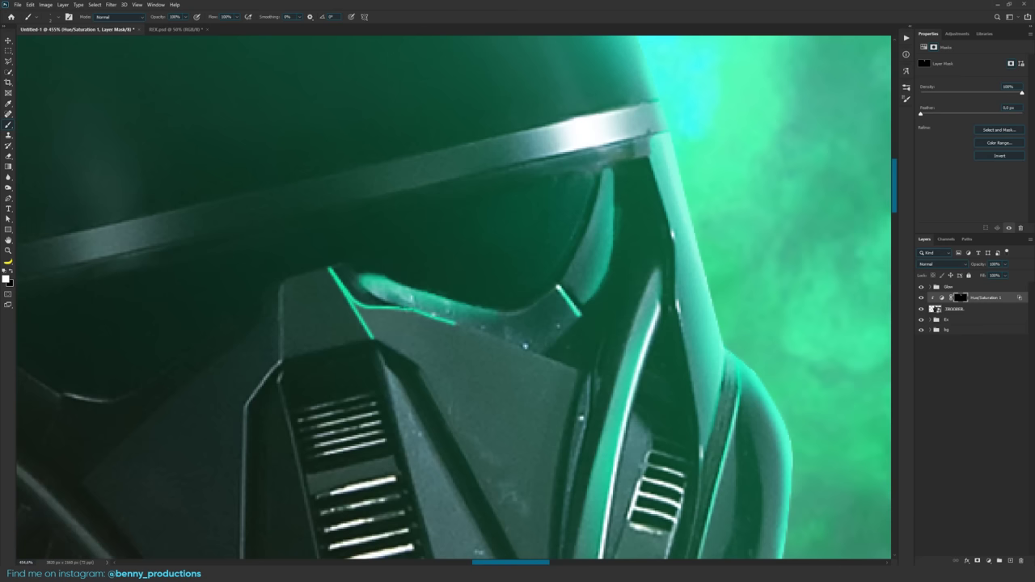
left_click(577, 371, "shift")
right_click(450, 356)
left_click(386, 330)
left_click_drag(385, 329, 382, 328)
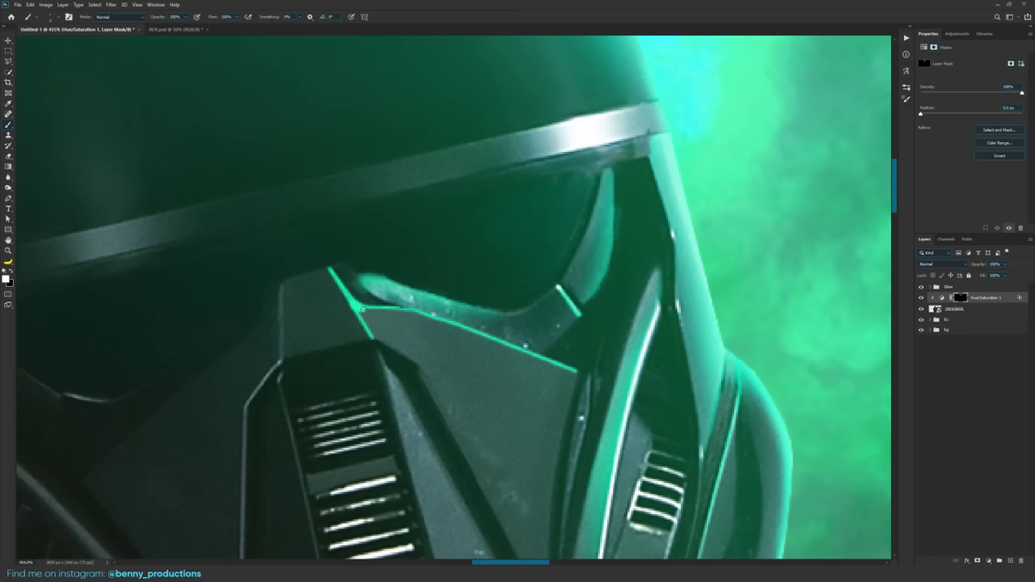
Paint over the cheek plate's upper-edge highlight with thicker straight green strokes
mouse_move(617, 478)
left_mouse_down()
mouse_move(551, 203)
mouse_move(520, 386)
mouse_move(529, 318)
left_mouse_up()
left_click_drag(616, 115, 493, 281)
left_click_drag(456, 429, 649, 381)
left_click(497, 308, "shift")
left_click(557, 330, "shift")
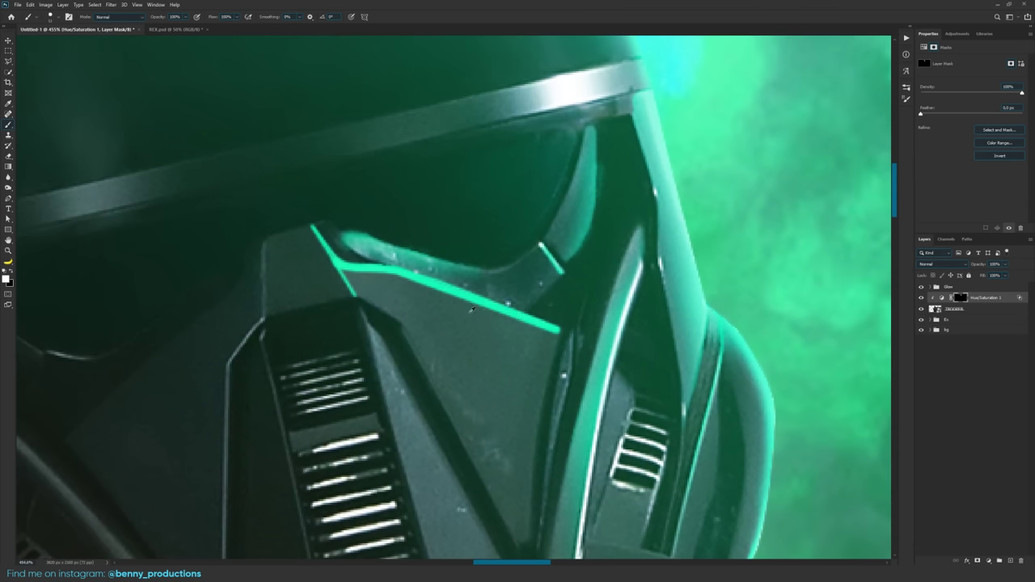
Paint a thicker straight green highlight down the nose bridge's edge where it meets the cheek plate
left_click_drag(355, 279, 348, 278)
left_click(344, 268)
left_click(356, 292, "shift")
mouse_move(583, 271)
left_mouse_down()
mouse_move(489, 365)
mouse_move(573, 289)
left_mouse_up()
left_click_drag(718, 258, 614, 397)
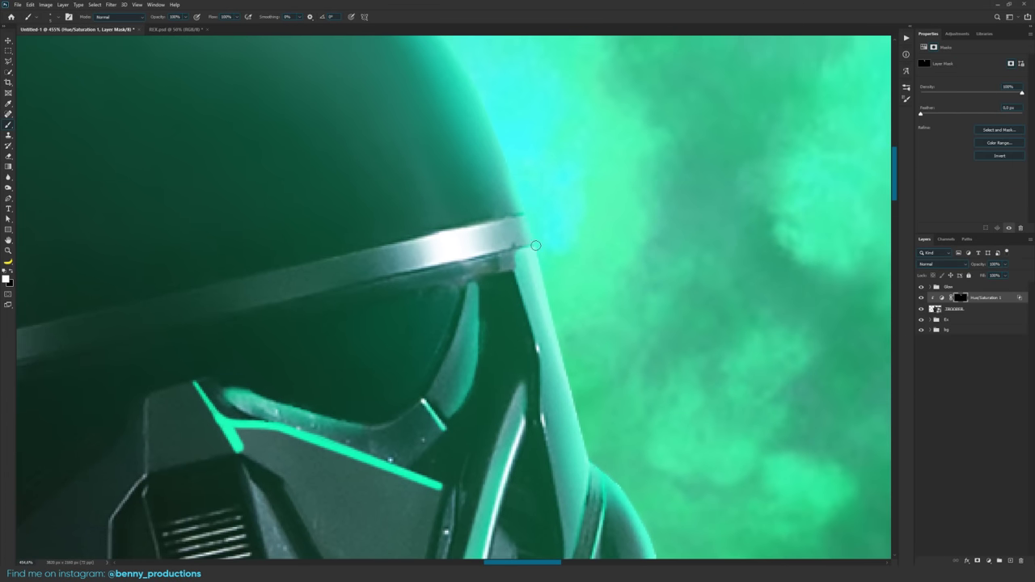
Outline the triangular cheek plate's outer edge and long inner edge with straight green strokes
left_click_drag(589, 445, 449, 161)
left_click_drag(75, 115, 457, 330)
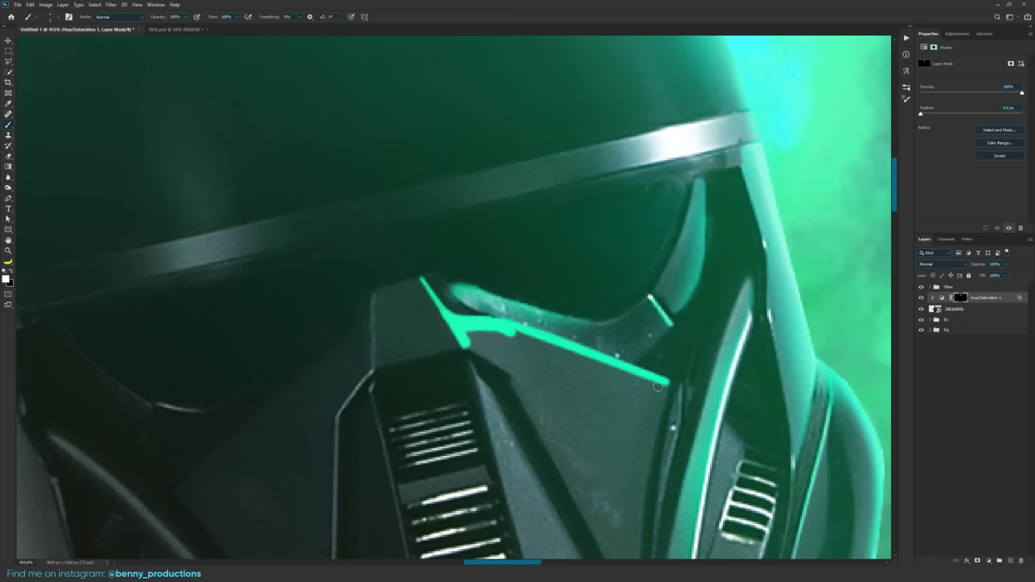
mouse_move(634, 377)
left_mouse_down()
mouse_move(524, 185)
mouse_move(552, 194)
mouse_move(537, 246)
left_mouse_up()
left_click_drag(533, 289, 525, 335)
left_click(523, 403, "shift")
left_click(385, 168, "shift")
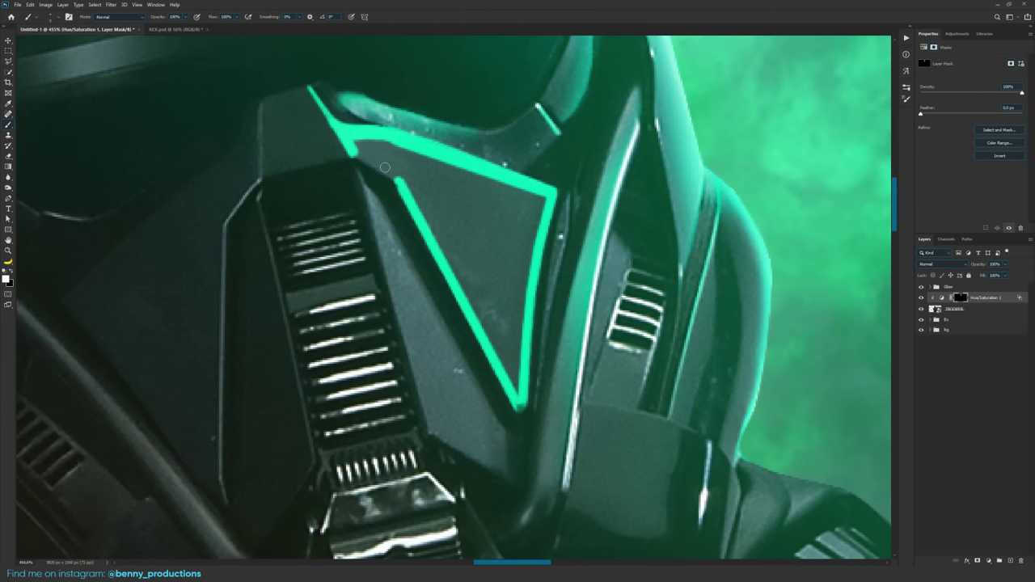
Fill the triangular cheek plate inside its outline with solid green
left_click_drag(369, 147, 433, 164)
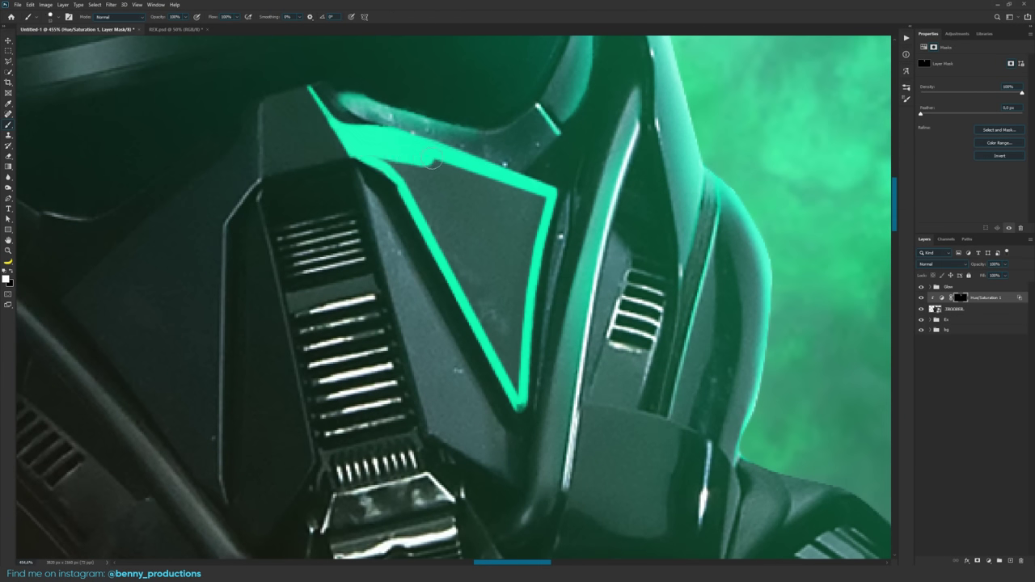
left_click(537, 200, "shift")
scroll(532, 205, "down", 6)
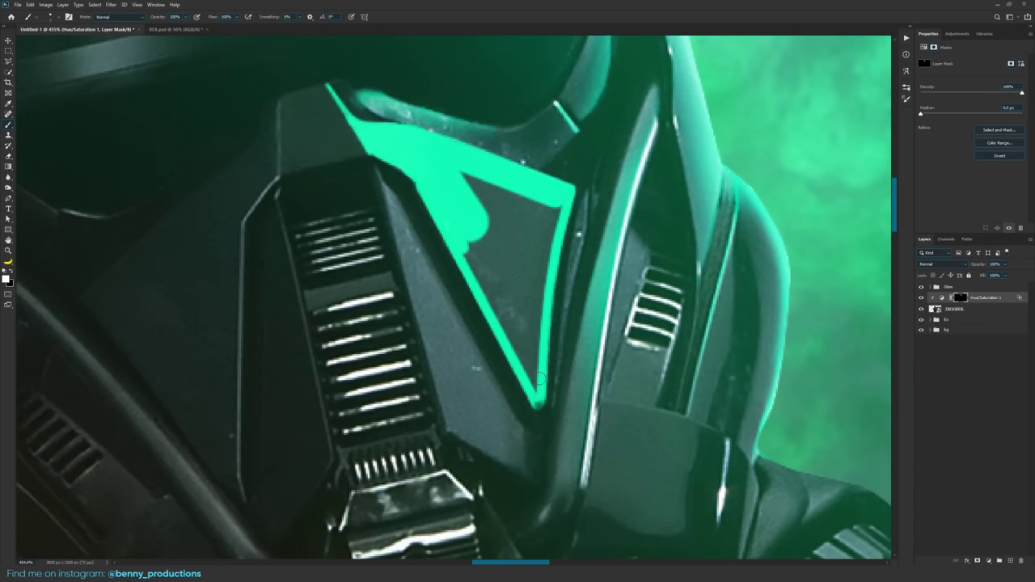
left_click_drag(540, 380, 541, 279)
left_click_drag(550, 228, 557, 209)
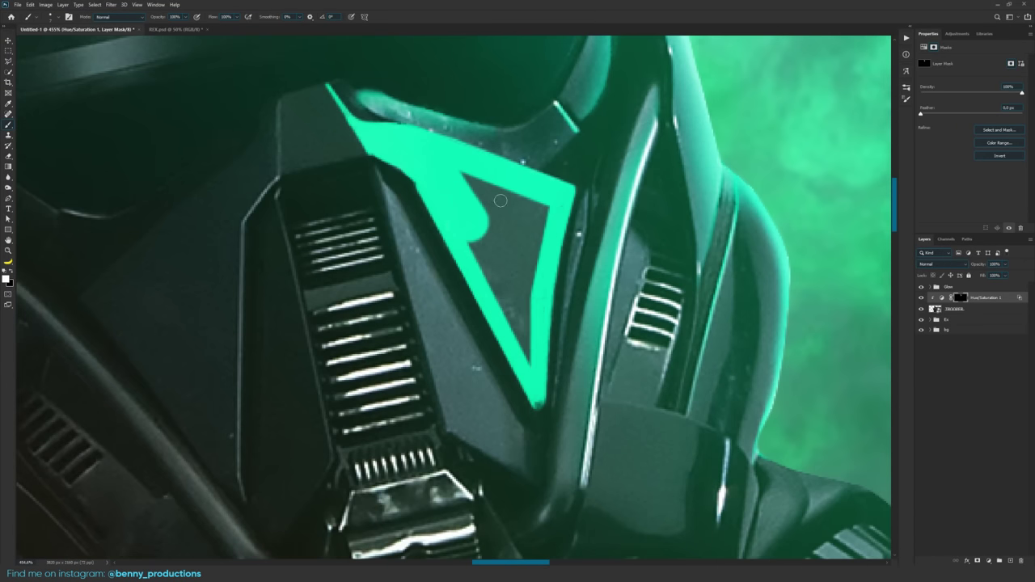
mouse_move(459, 182)
left_mouse_down()
mouse_move(542, 212)
mouse_move(483, 220)
mouse_move(493, 264)
left_mouse_up()
Fade the cheek plate's green into the armor with a large soft black brush at reduced flow
right_click(450, 292, "alt")
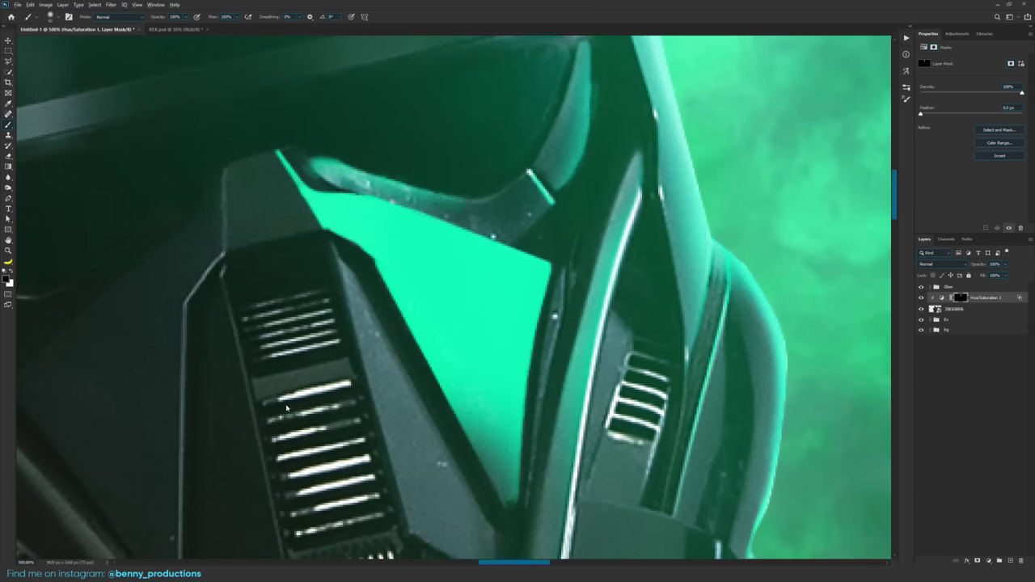
right_click(307, 401, "alt")
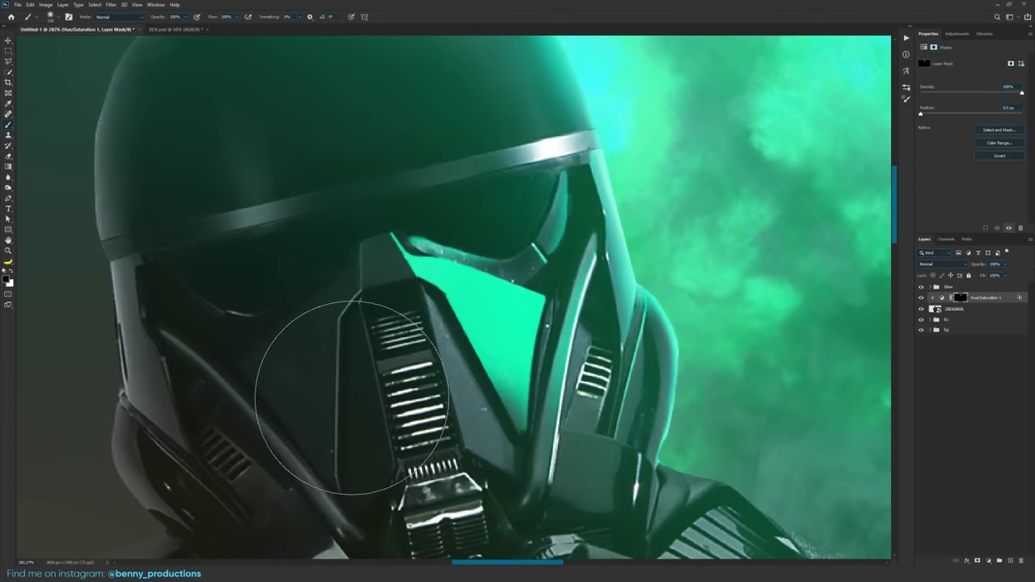
left_click_drag(353, 397, 369, 389)
left_click_drag(213, 17, 172, 28)
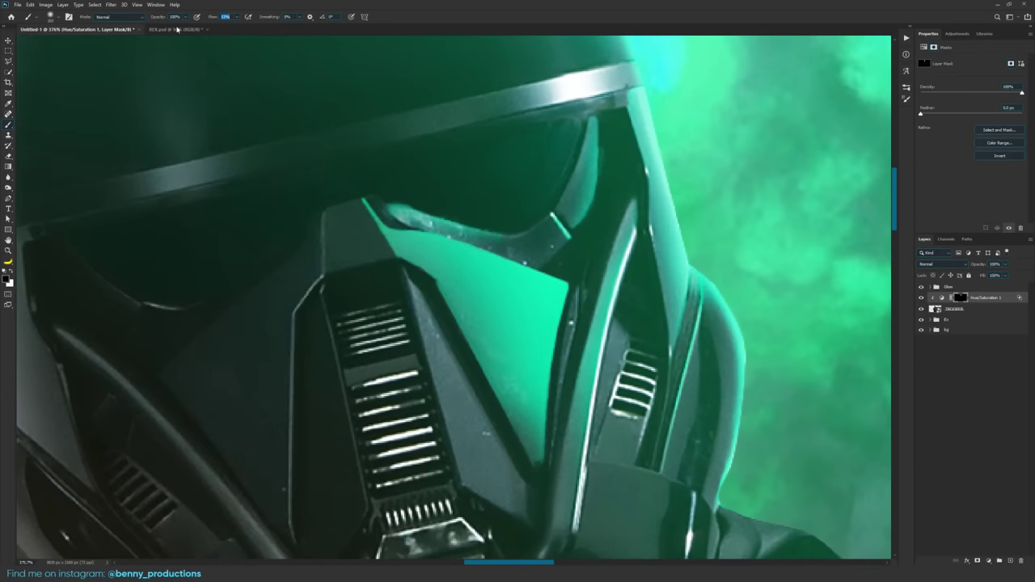
right_click(481, 254, "alt")
mouse_move(456, 211)
left_mouse_down()
mouse_move(545, 272)
mouse_move(556, 293)
mouse_move(538, 360)
mouse_move(514, 334)
mouse_move(508, 304)
left_mouse_up()
scroll(514, 307, "down", 7)
right_click(447, 373, "alt")
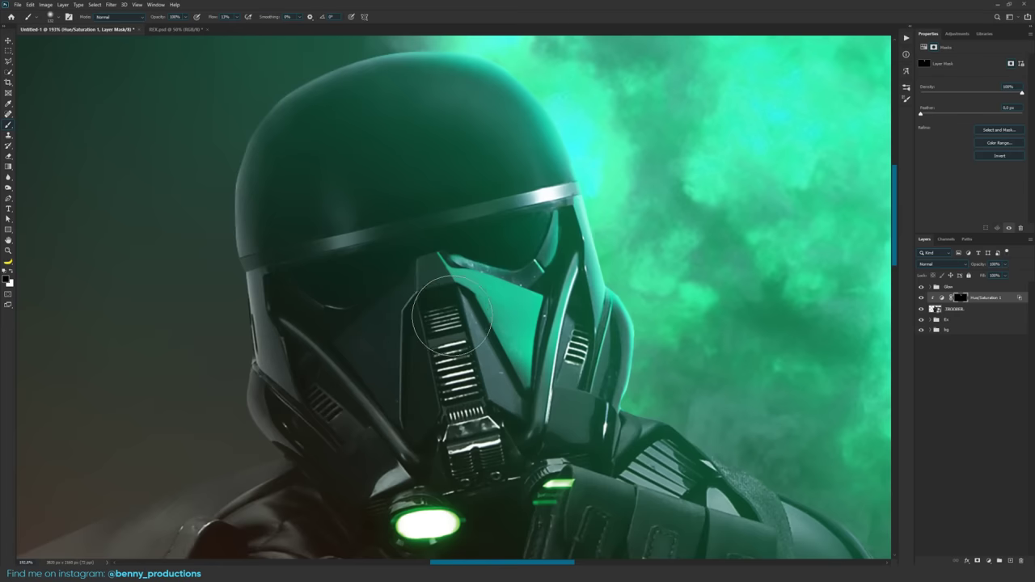
mouse_move(492, 385)
left_mouse_down()
mouse_move(491, 358)
mouse_move(482, 368)
mouse_move(408, 275)
left_mouse_up()
scroll(409, 275, "down", 5)
scroll(455, 256, "up", 5)
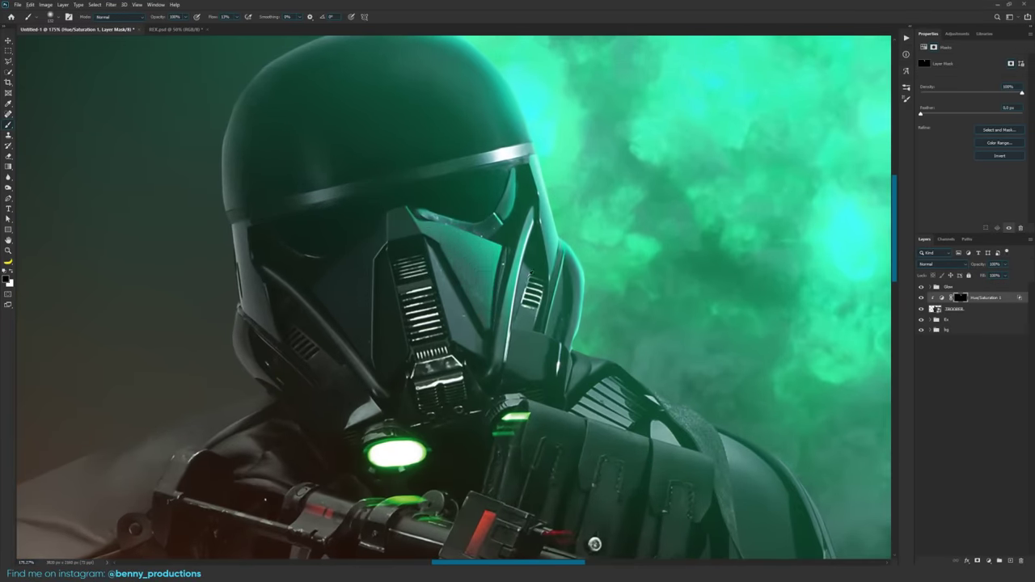
Paint green onto the jaw block below the ear vent and fade its inner part with black
scroll(519, 296, "up", 5)
left_click_drag(578, 351, 532, 356)
mouse_move(555, 430)
left_mouse_down()
mouse_move(565, 384)
mouse_move(561, 453)
left_mouse_up()
key("x")
mouse_move(520, 441)
left_mouse_down()
mouse_move(488, 395)
mouse_move(490, 369)
left_mouse_up()
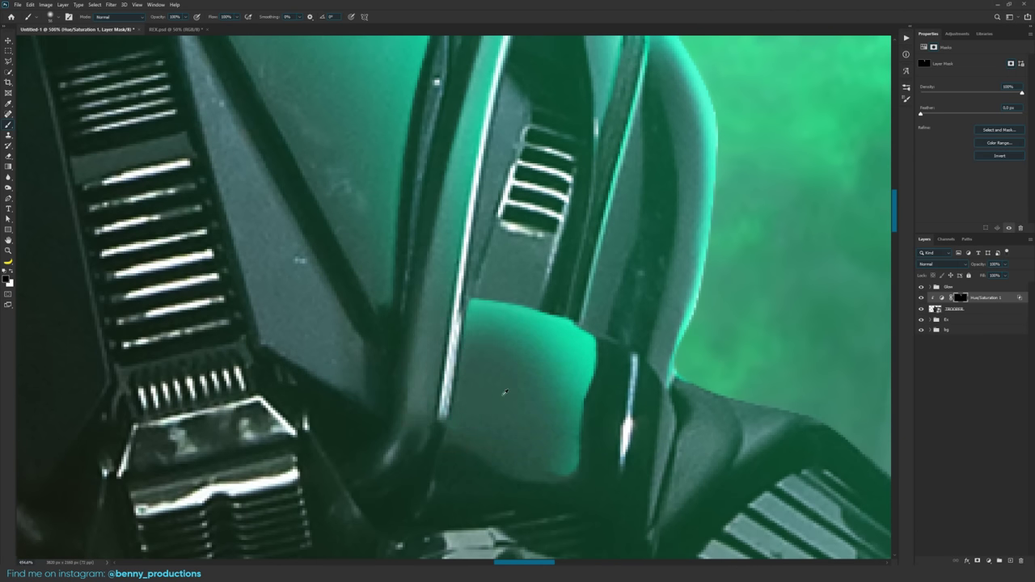
Set the brush hardness to 0% and fade the lower parts of the three chest pouches' green with black
right_click(388, 379)
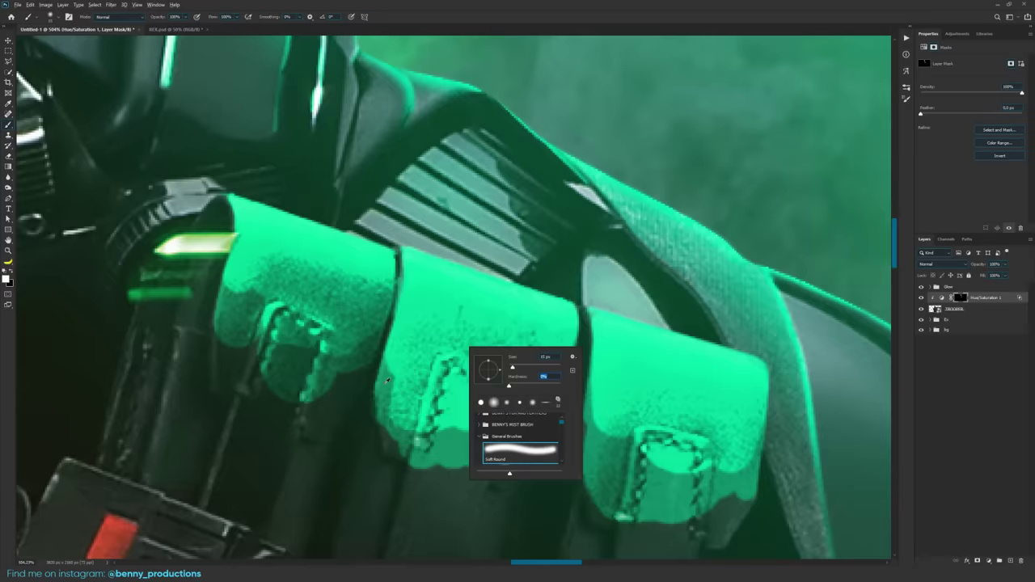
left_click_drag(387, 379, 494, 380)
scroll(405, 384, "down", 5)
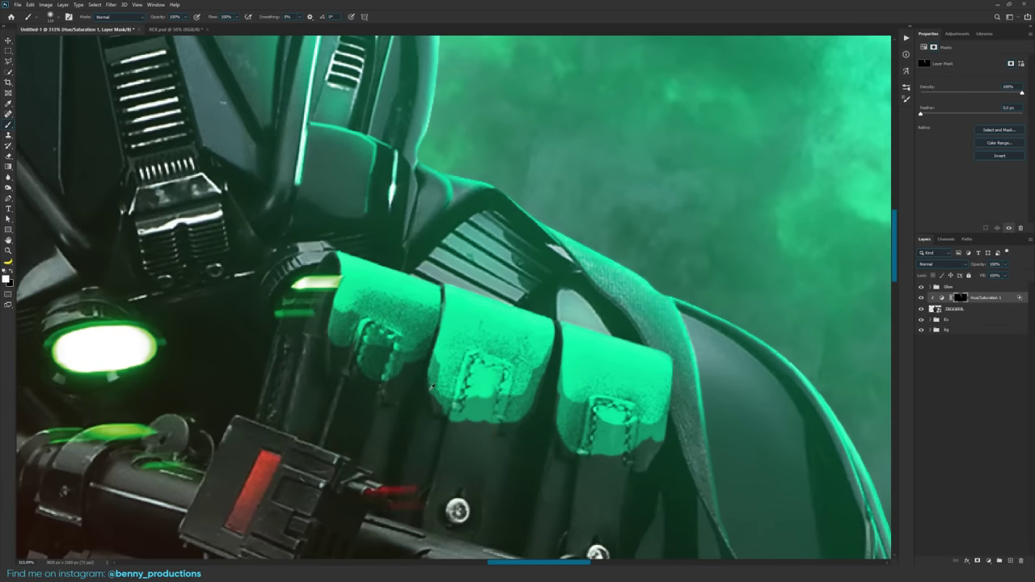
scroll(437, 395, "up", 1)
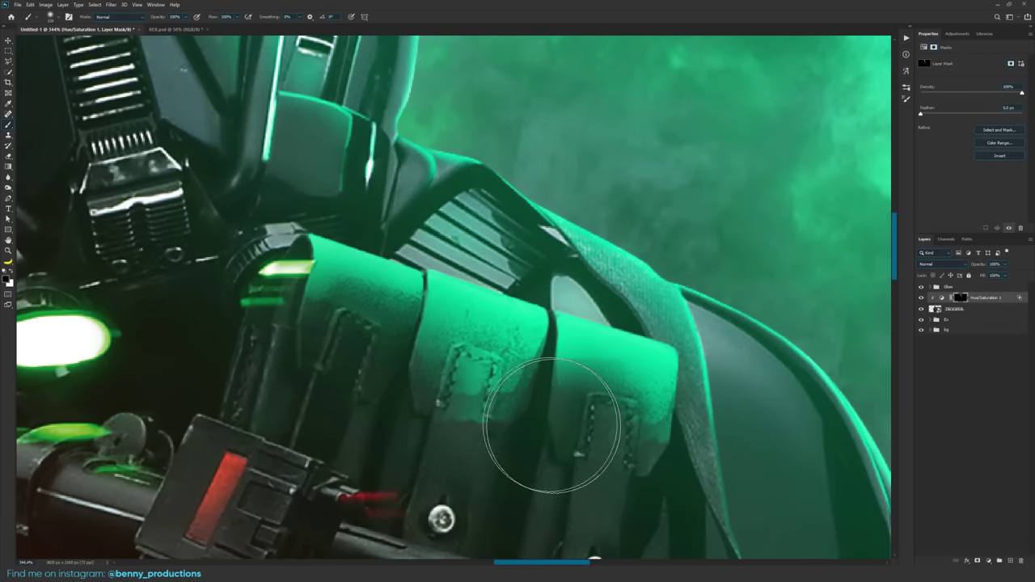
left_click_drag(475, 398, 296, 346)
Paint thin green edge highlights along the tops of the chest pouches and the outer pouch's side
left_click_drag(518, 260, 689, 323)
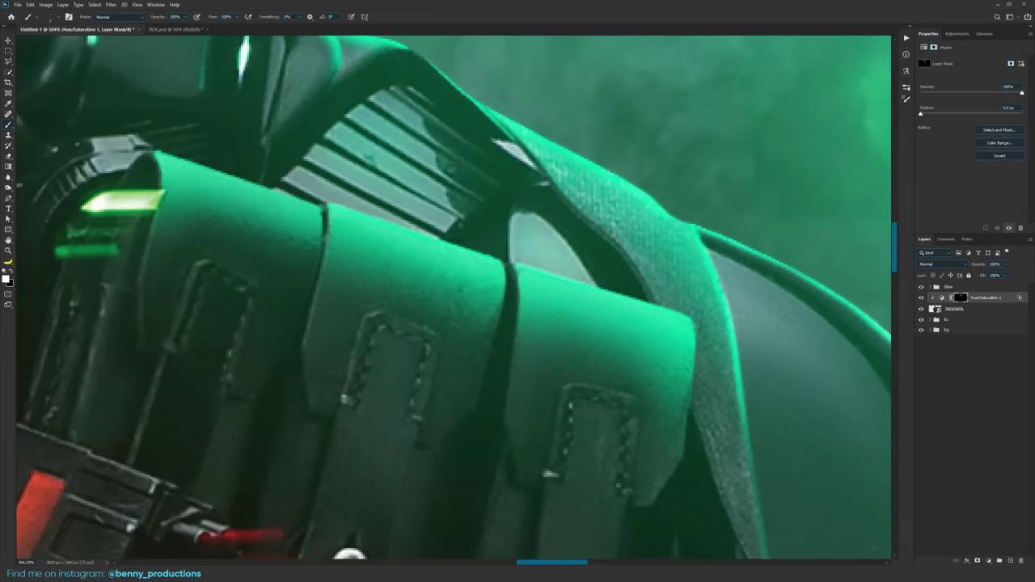
left_click_drag(689, 324, 663, 485)
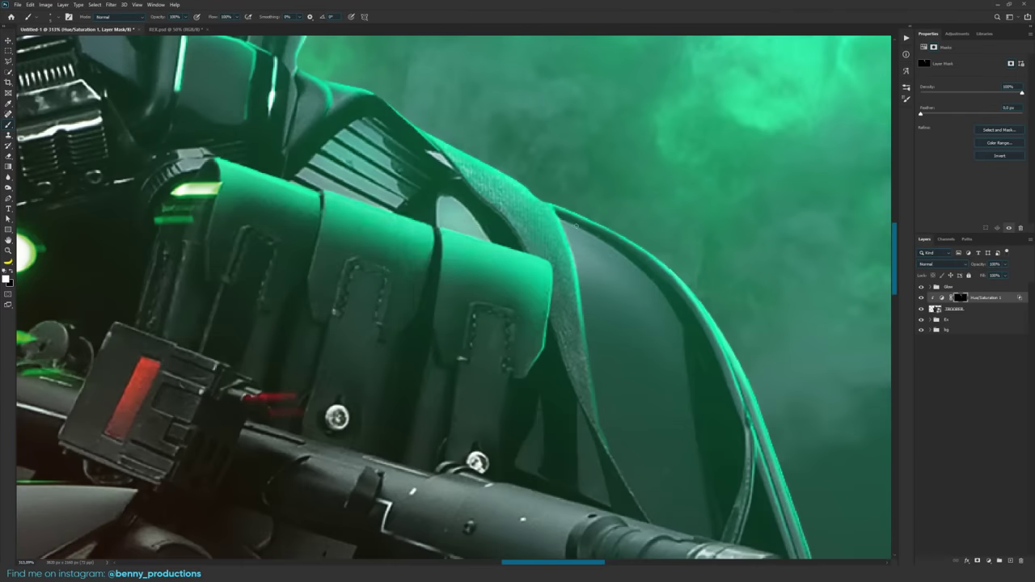
scroll(280, 186, "up", 4)
scroll(495, 257, "down", 15)
scroll(437, 212, "up", 15)
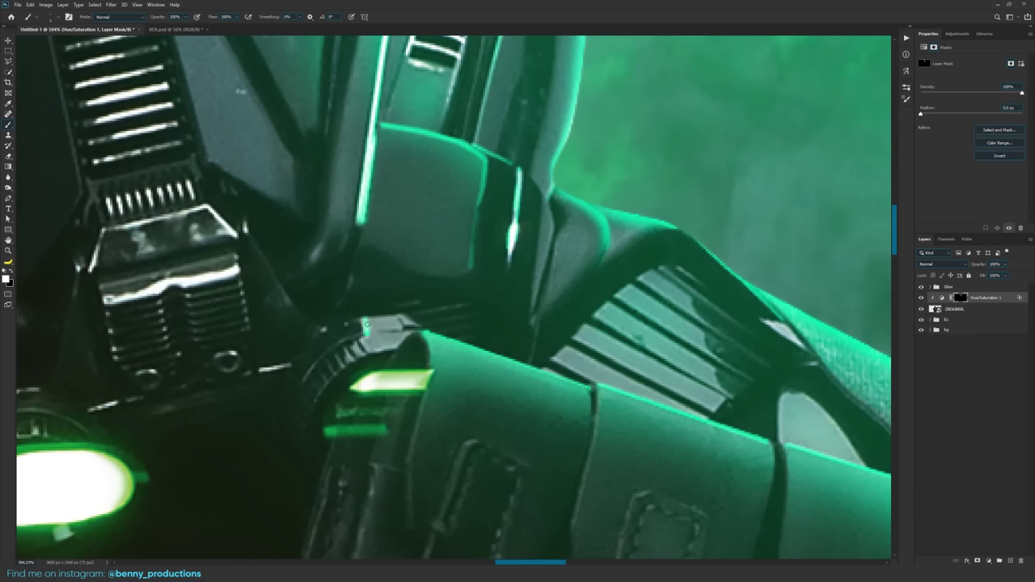
Paint green highlights along the blaster's upper edge below the pouches, trimming and softening them with black
scroll(453, 324, "down", 6)
key("x")
right_click(399, 324)
scroll(369, 354, "up", 4)
key("x")
mouse_move(388, 364)
left_mouse_down()
mouse_move(429, 453)
mouse_move(397, 424)
left_mouse_up()
key("x")
scroll(404, 324, "down", 10)
scroll(448, 494, "up", 10)
key("x")
left_click_drag(485, 393, 647, 420)
mouse_move(712, 436)
left_mouse_down()
mouse_move(305, 316)
mouse_move(525, 396)
mouse_move(340, 364)
mouse_move(449, 364)
left_mouse_up()
key("x")
Paint a green highlight along the blaster barrel's upper edge and around the muzzle's upper rim
scroll(404, 356, "down", 5)
right_click(404, 353)
scroll(364, 348, "up", 4)
scroll(420, 399, "up", 3)
key("x")
scroll(405, 364, "down", 5)
left_click_drag(534, 392, 643, 398)
scroll(566, 389, "up", 3)
left_click_drag(526, 367, 598, 453)
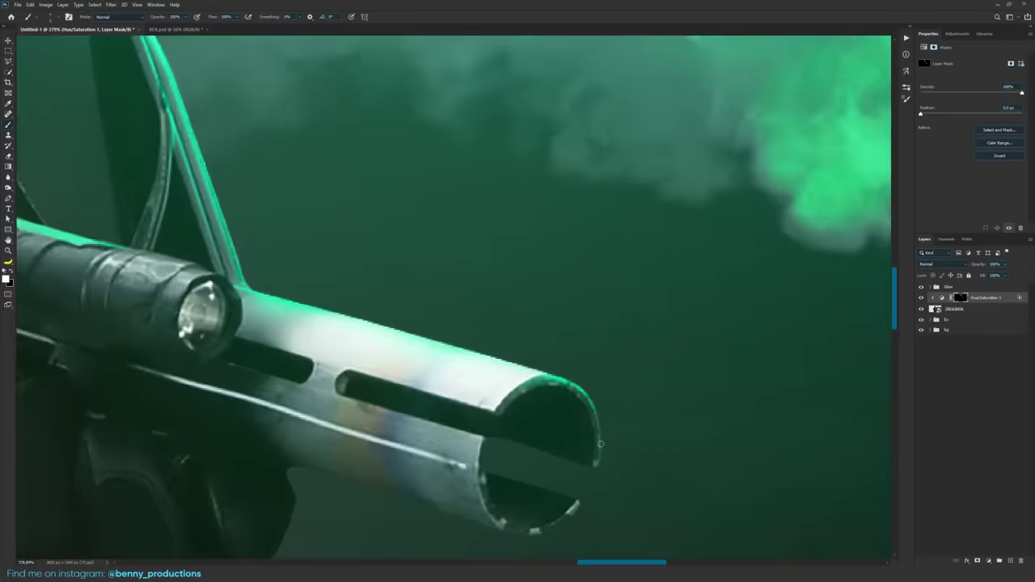
scroll(566, 453, "up", 2)
scroll(635, 481, "down", 3)
scroll(393, 345, "up", 3)
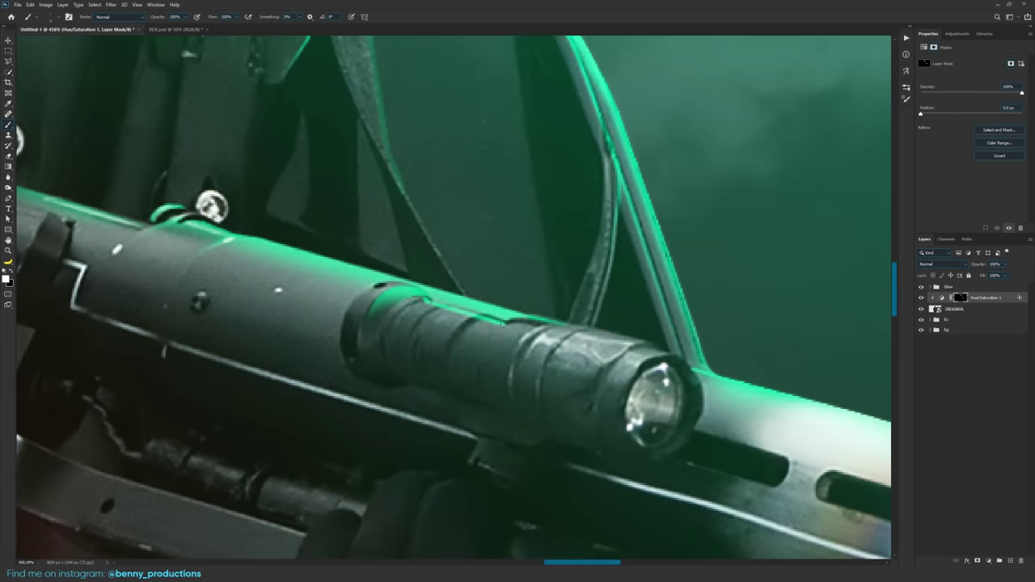
Refine the green highlight along the top of the blaster's flashlight, using a smaller brush to fade it
key("x")
key("bracketleft")
key("bracketleft")
key("bracketleft")
key("bracketleft")
key("bracketleft")
key("bracketleft")
key("bracketleft")
key("bracketleft")
left_click_drag(496, 370, 562, 336)
left_click_drag(640, 353, 696, 387)
scroll(566, 339, "up", 1)
scroll(390, 331, "down", 4)
scroll(243, 259, "up", 4)
scroll(566, 279, "down", 3)
scroll(340, 258, "up", 2)
Paint a green rim highlight along the gloved hand's outer edge and soften it inward with black
key("x")
left_click_drag(334, 229, 314, 226)
scroll(334, 229, "down", 4)
scroll(640, 410, "up", 3)
left_click_drag(639, 409, 626, 411)
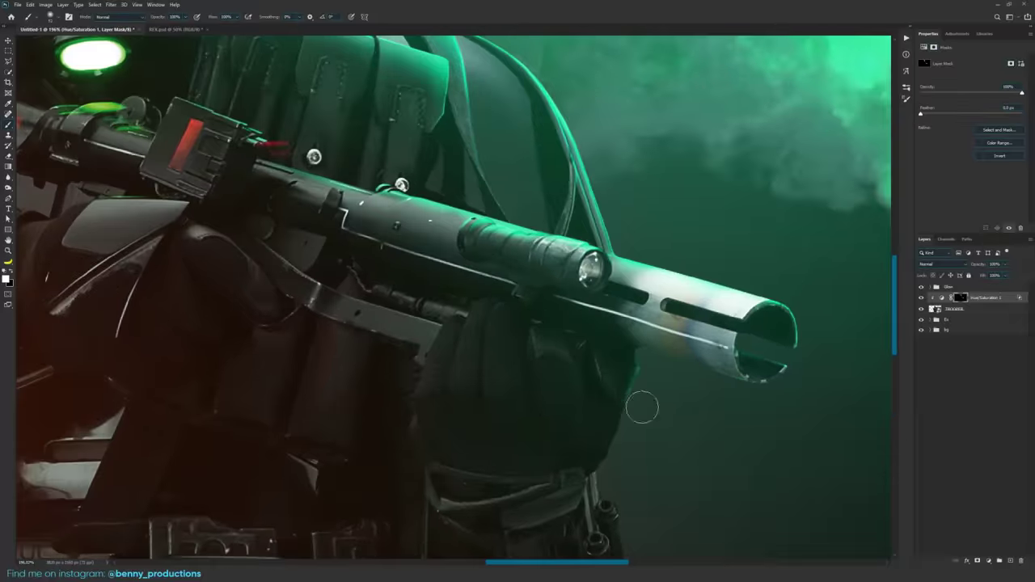
scroll(631, 409, "up", 2)
key("x")
mouse_move(482, 296)
left_mouse_down()
mouse_move(518, 421)
mouse_move(504, 316)
left_mouse_up()
left_click_drag(447, 283, 467, 379)
scroll(517, 211, "down", 3)
scroll(474, 239, "up", 3)
Paint green rim highlights on the belt canisters below the hand and soften them with a larger brush
key("bracketright")
key("bracketright")
key("bracketright")
key("bracketright")
key("bracketright")
key("bracketright")
key("bracketright")
key("bracketright")
scroll(404, 324, "down", 3)
scroll(534, 243, "up", 4)
scroll(533, 296, "down", 3)
key("x")
scroll(534, 296, "down", 3)
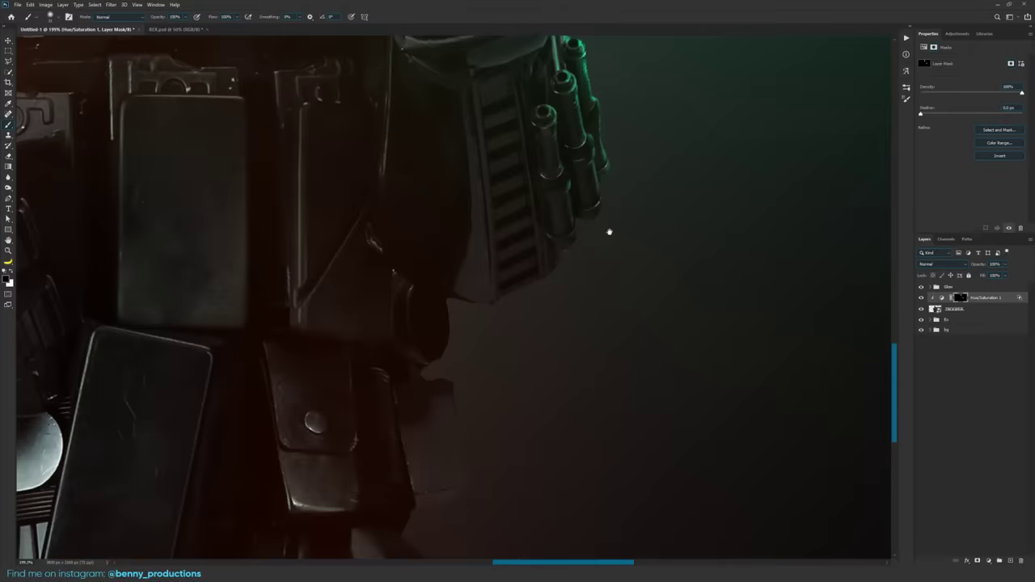
Examine the green highlights across the trooper, comparing the image with the Hue/Saturation layer hidden and shown
scroll(566, 291, "down", 8)
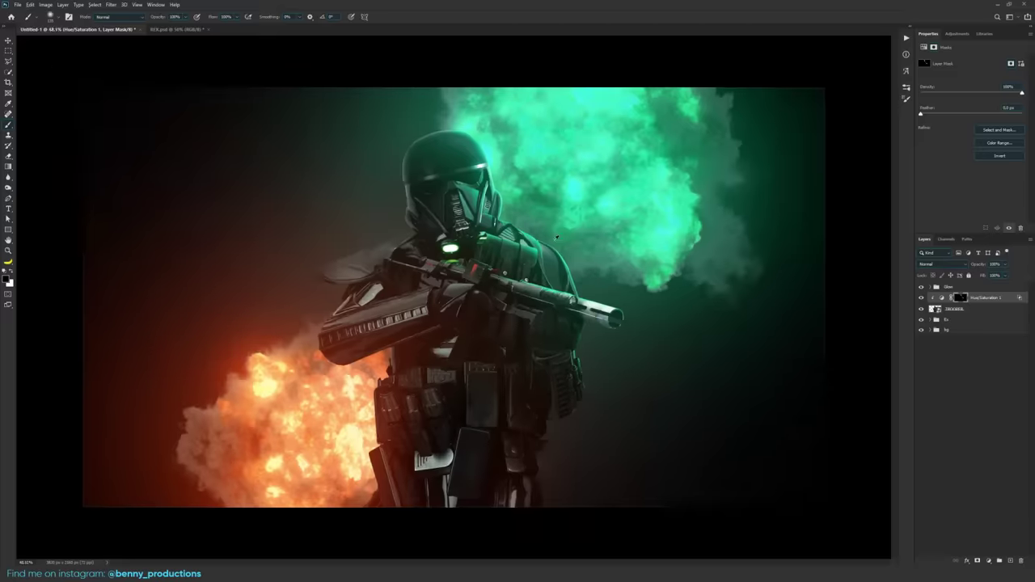
scroll(555, 234, "up", 2)
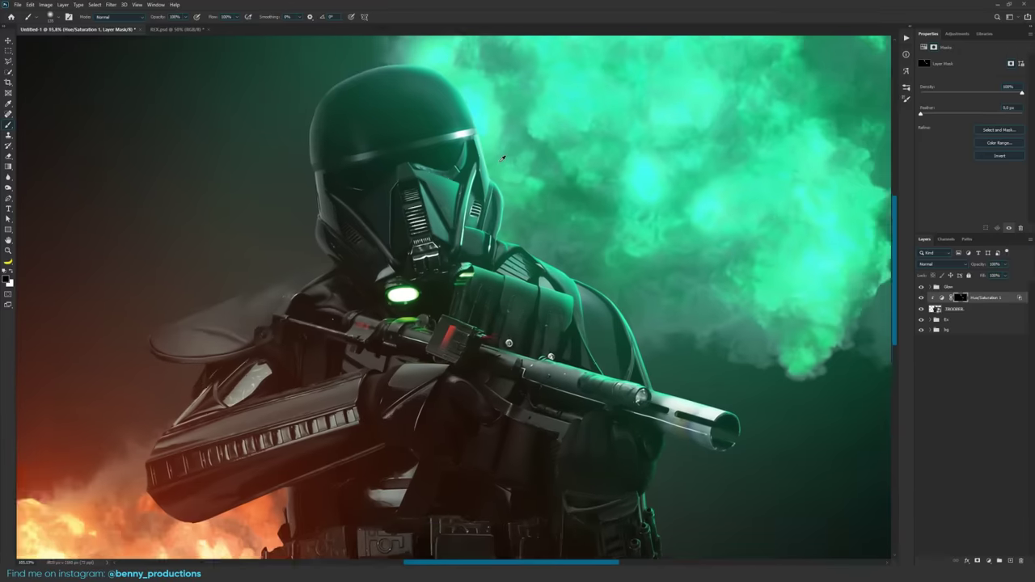
left_click(7, 42)
left_click_drag(524, 183, 470, 205)
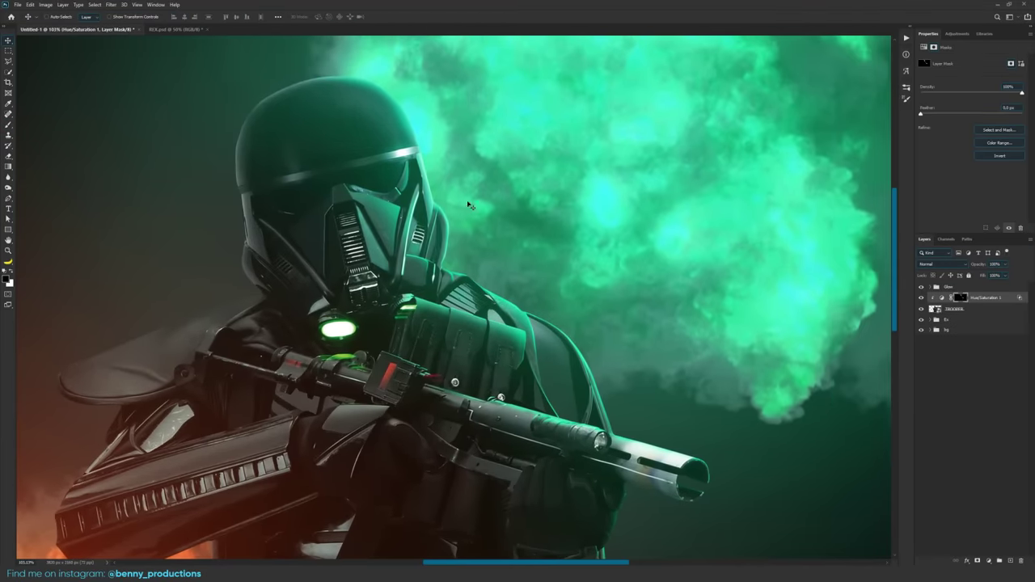
left_click(922, 298)
left_click(922, 298)
scroll(475, 346, "up", 3)
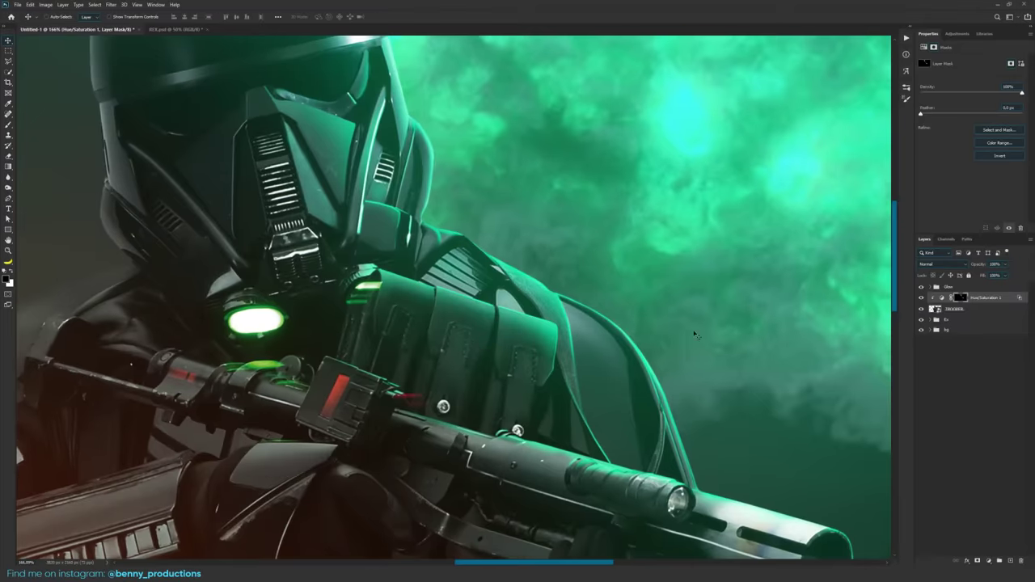
left_click(9, 42)
scroll(566, 222, "down", 4)
left_click_drag(566, 220, 602, 252)
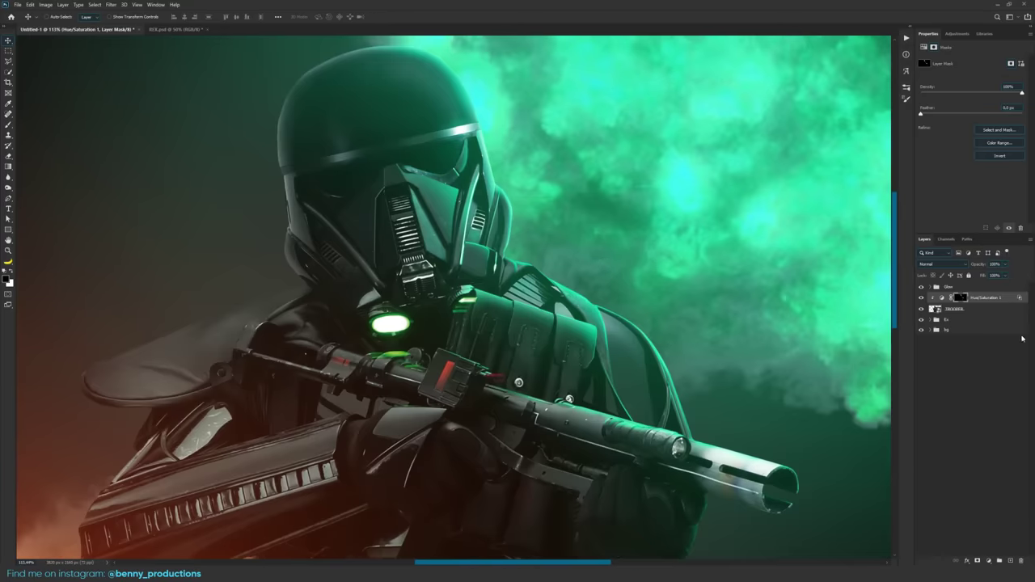
left_click_drag(664, 363, 572, 342)
Try resetting the Hue/Saturation layer's underlying Blend If black point to 0 and compare the glove and canister edges
left_click(1024, 300)
double_click(997, 299)
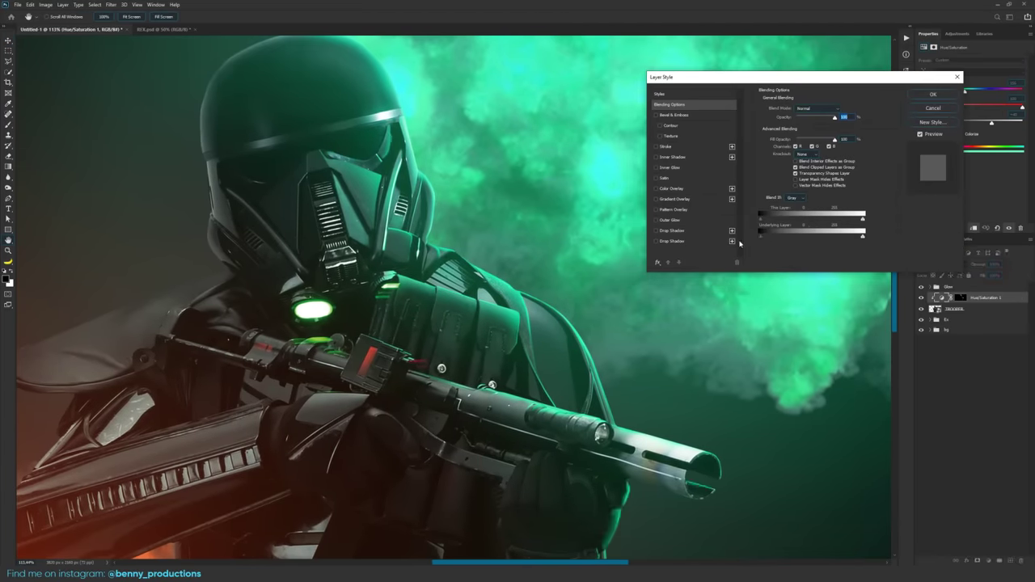
left_click_drag(570, 375, 482, 153)
left_click(527, 333, "ctrl")
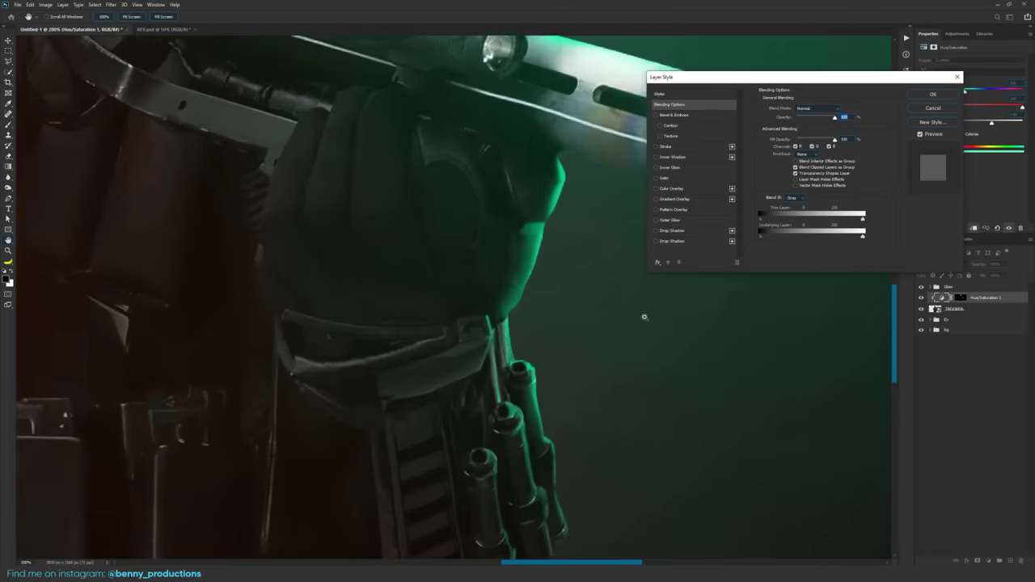
left_click_drag(607, 343, 578, 273)
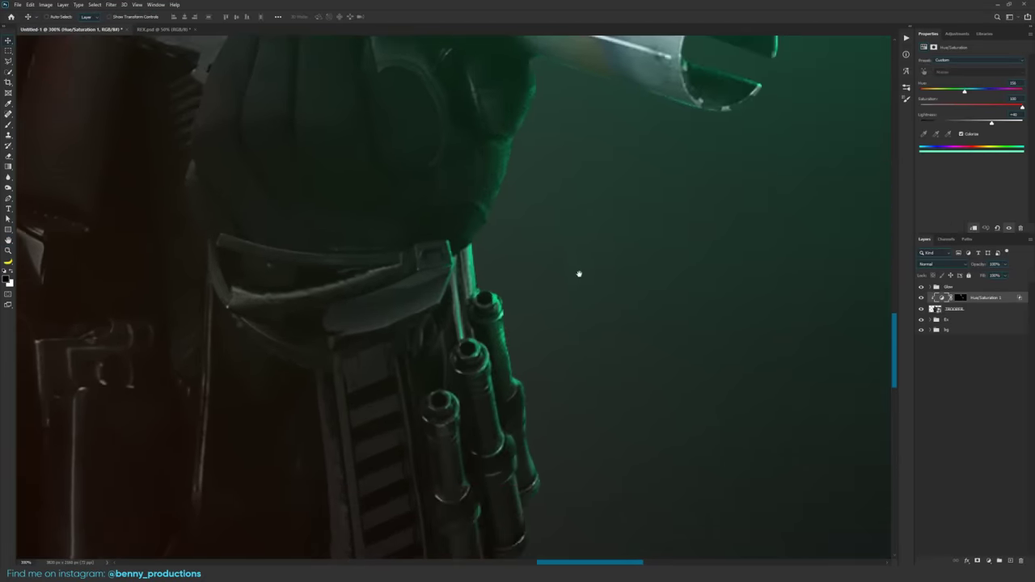
scroll(529, 296, "down", 4)
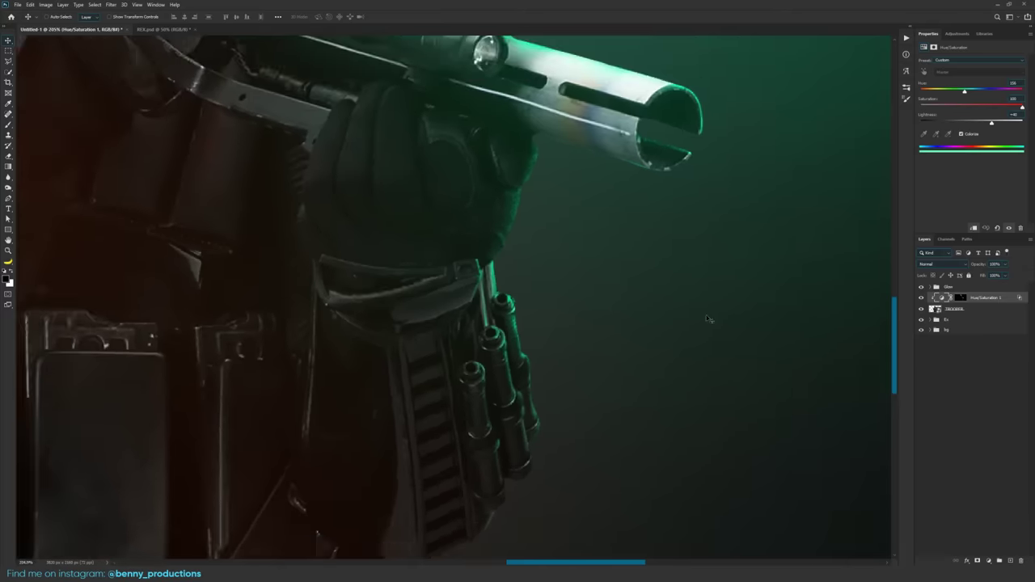
double_click(1015, 300)
left_click_drag(770, 238, 753, 238)
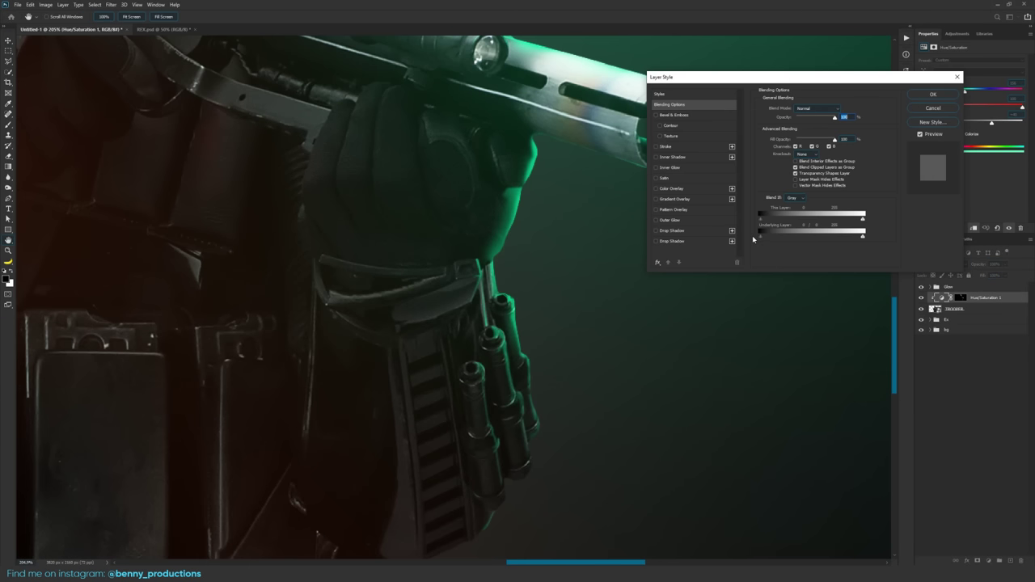
left_click_drag(485, 308, 439, 307)
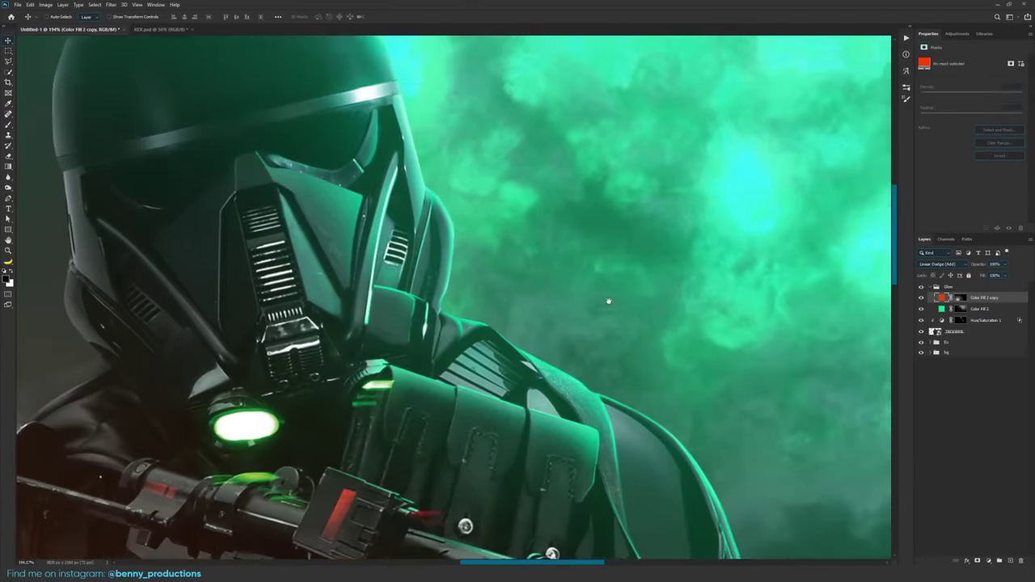
Rename the green Hue/Saturation layer HIGHLIGHT, duplicate it beneath the original and delete the copy's layer mask
left_click_drag(606, 300, 539, 227)
scroll(558, 194, "down", 11)
scroll(552, 200, "up", 7)
left_click(988, 321)
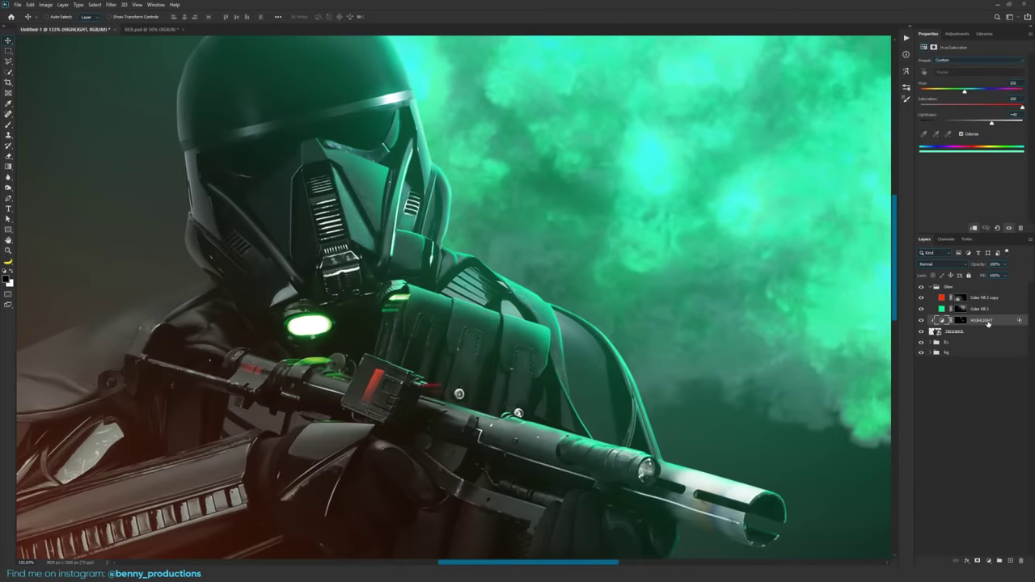
right_click(979, 327)
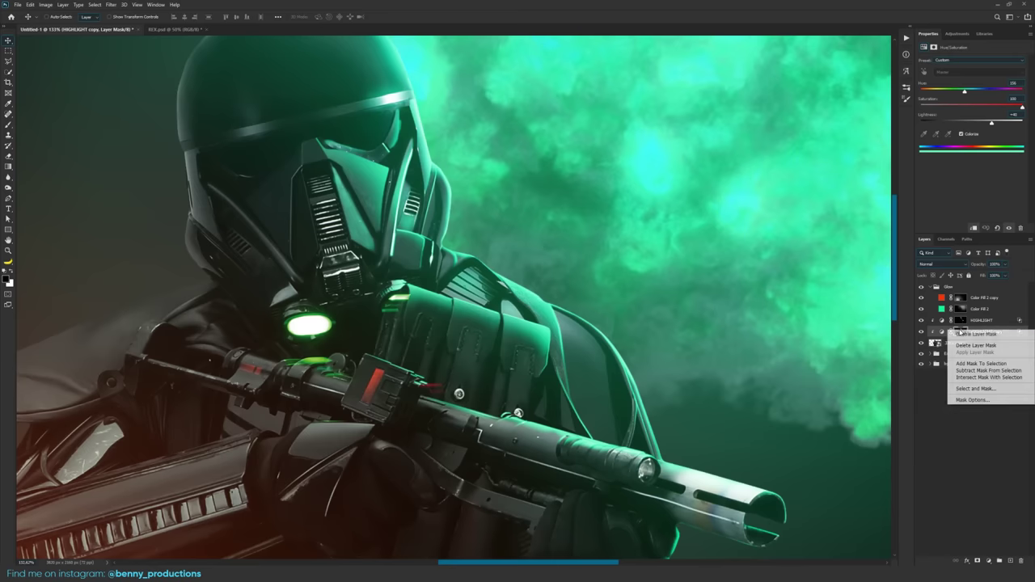
left_click(974, 348)
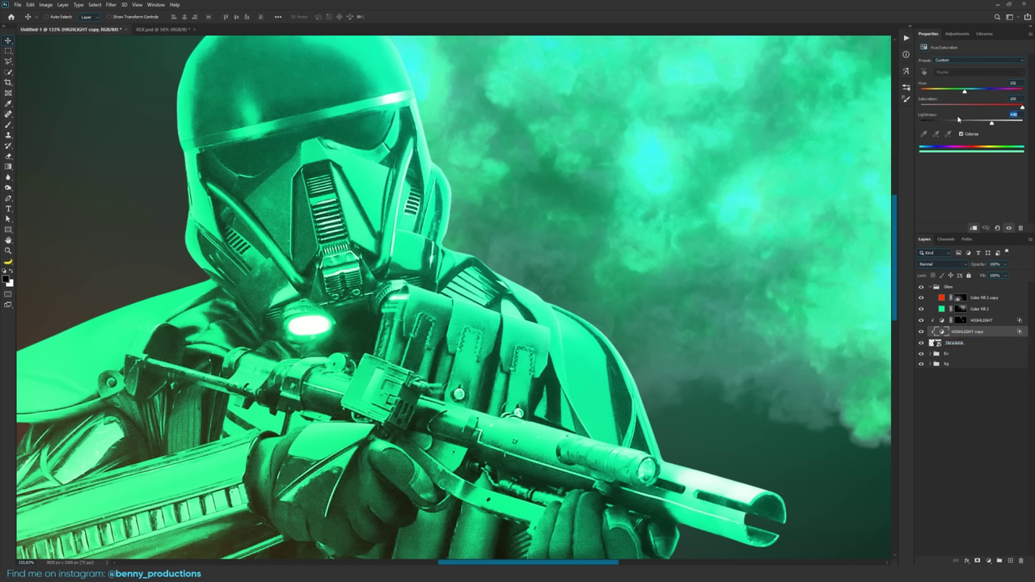
Set the HIGHLIGHT copy's Lightness to 0 and compare the trooper with that layer hidden and shown
key("ctrl+z")
left_click(922, 333)
left_click(923, 333)
left_click(922, 334)
left_click(922, 333)
left_click(921, 332)
left_click(922, 332)
left_click(921, 333)
left_click(921, 332)
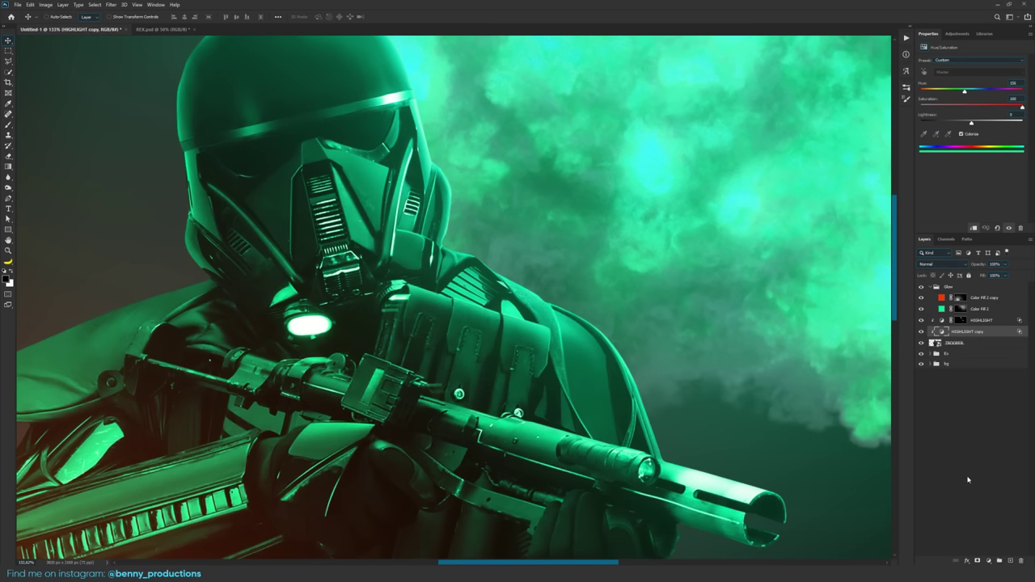
left_click(921, 332)
left_click(921, 332)
Paint soft green light over the trooper's smoke-facing side through a black mask on HIGHLIGHT copy, with its Saturation set to 50
left_click(978, 560, "alt")
key("x")
mouse_move(583, 165)
left_mouse_down()
mouse_move(545, 260)
mouse_move(675, 261)
mouse_move(653, 259)
left_mouse_up()
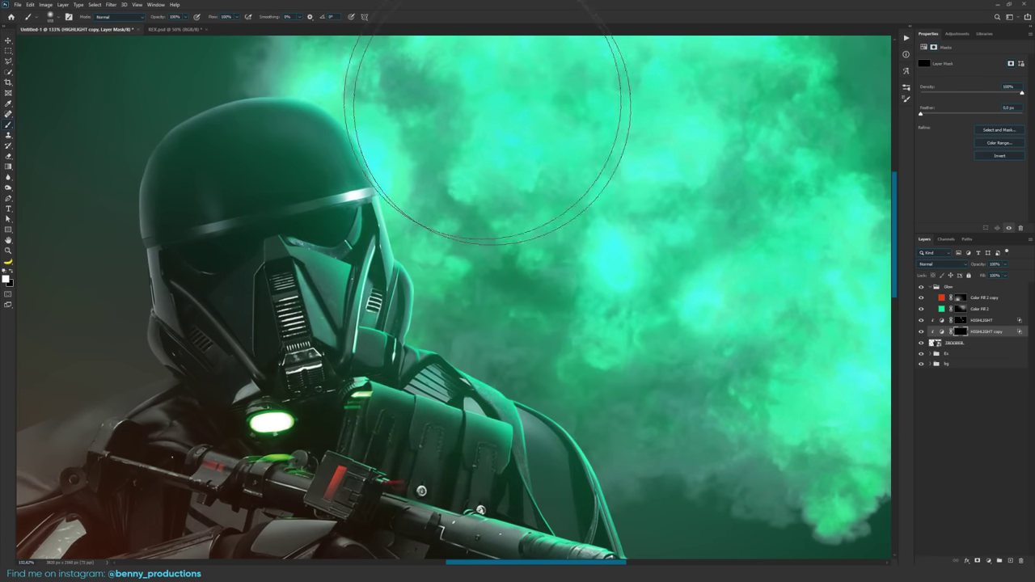
mouse_move(476, 97)
left_mouse_down()
mouse_move(418, 192)
mouse_move(495, 224)
mouse_move(501, 412)
left_mouse_up()
left_click_drag(619, 397, 581, 197)
mouse_move(509, 173)
left_mouse_down()
mouse_move(575, 157)
mouse_move(543, 156)
left_mouse_up()
scroll(535, 160, "down", 5)
left_click_drag(512, 79, 537, 146)
mouse_move(605, 217)
left_mouse_down()
mouse_move(647, 263)
mouse_move(696, 439)
left_mouse_up()
left_click_drag(690, 488, 683, 390)
left_click_drag(640, 375, 610, 377)
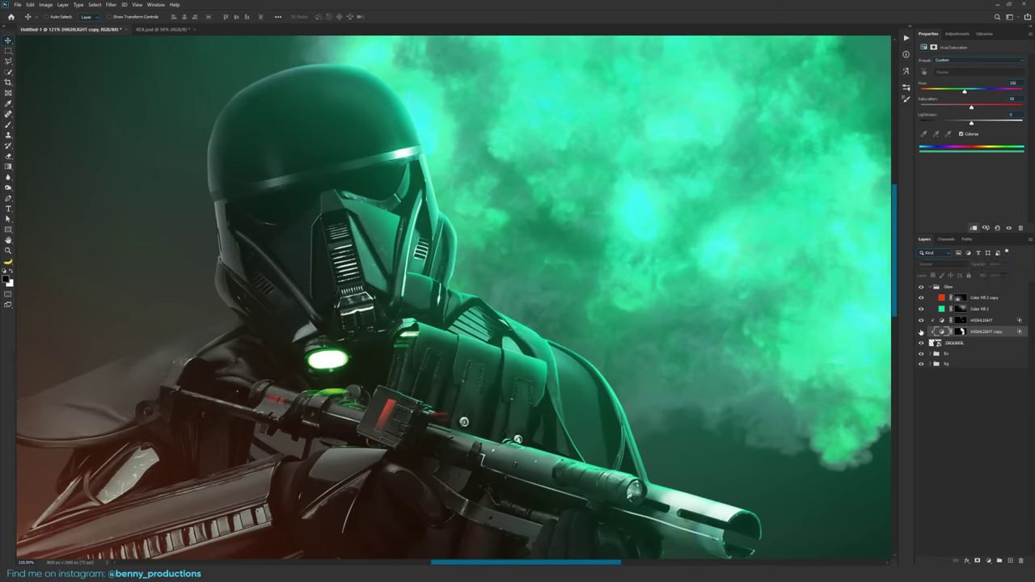
Examine the green lighting across the whole figure and the unlit armor beside the orange explosion
left_click(960, 331)
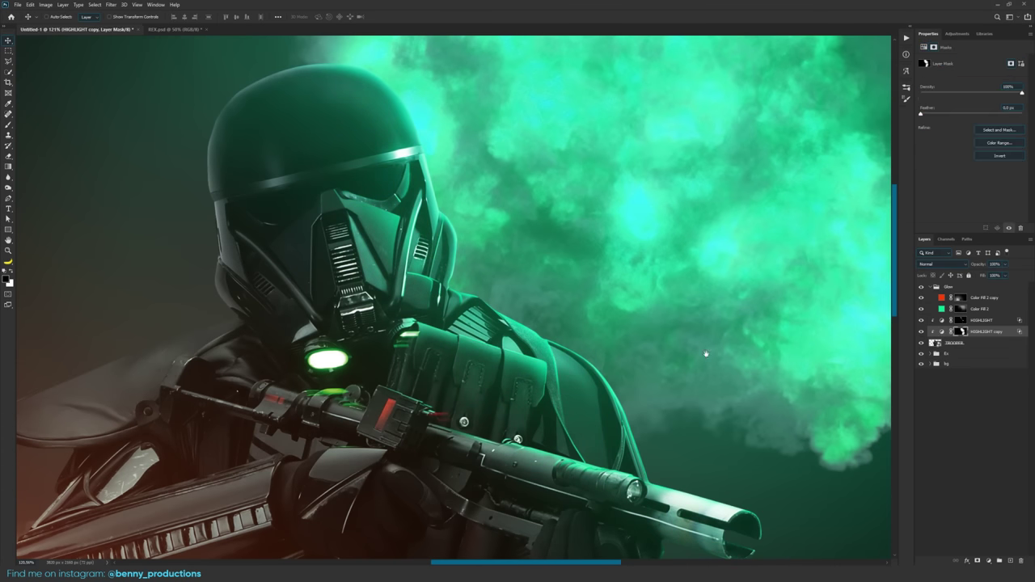
scroll(566, 299, "down", 12)
scroll(541, 275, "up", 5)
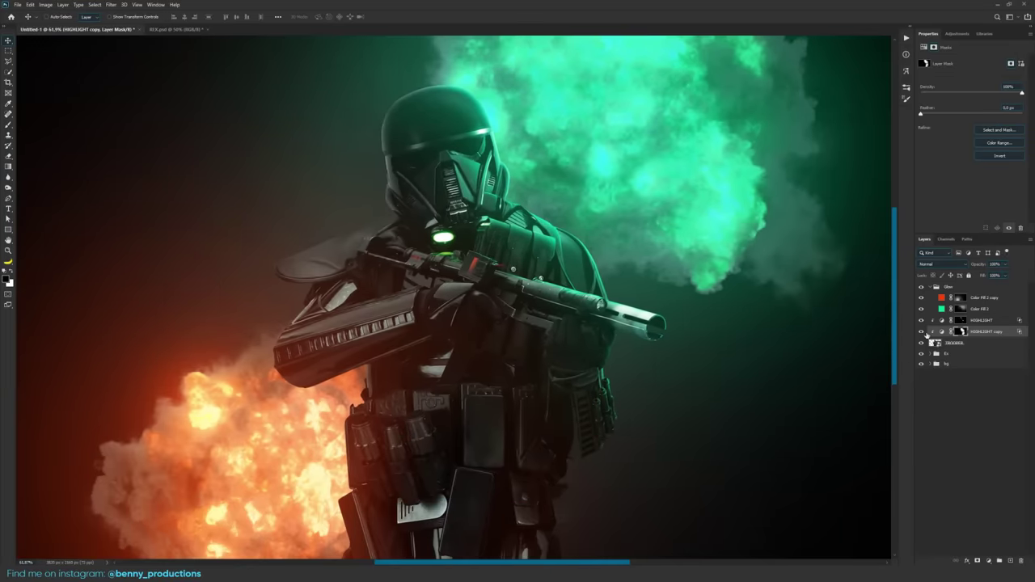
scroll(550, 256, "down", 3)
scroll(550, 256, "up", 2)
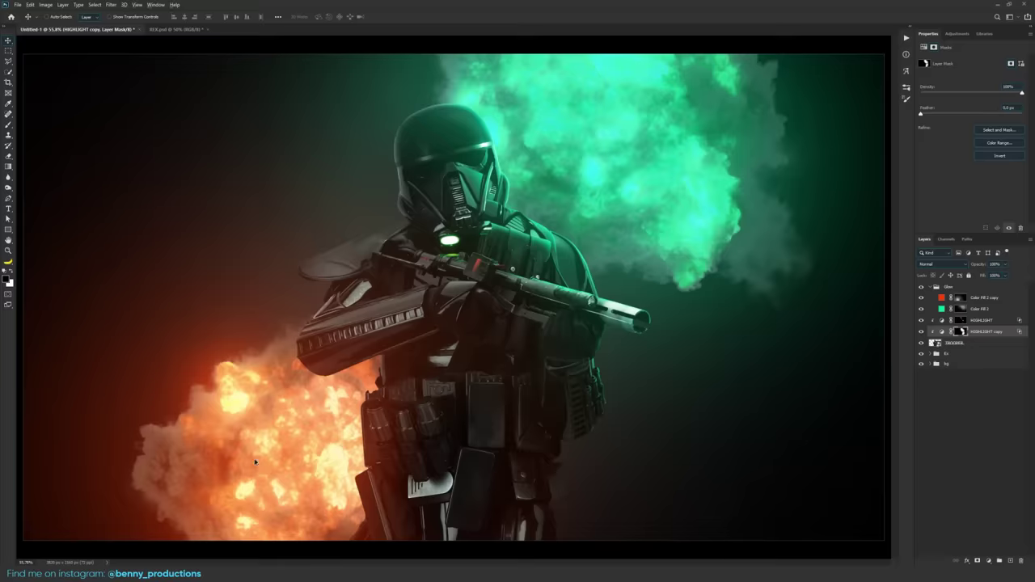
scroll(252, 464, "up", 4)
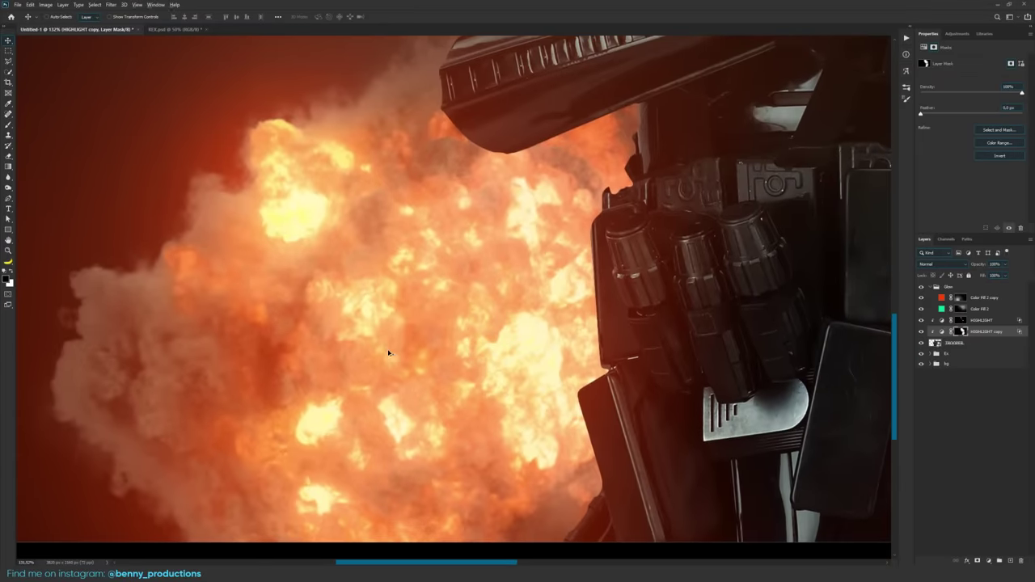
scroll(386, 348, "down", 4)
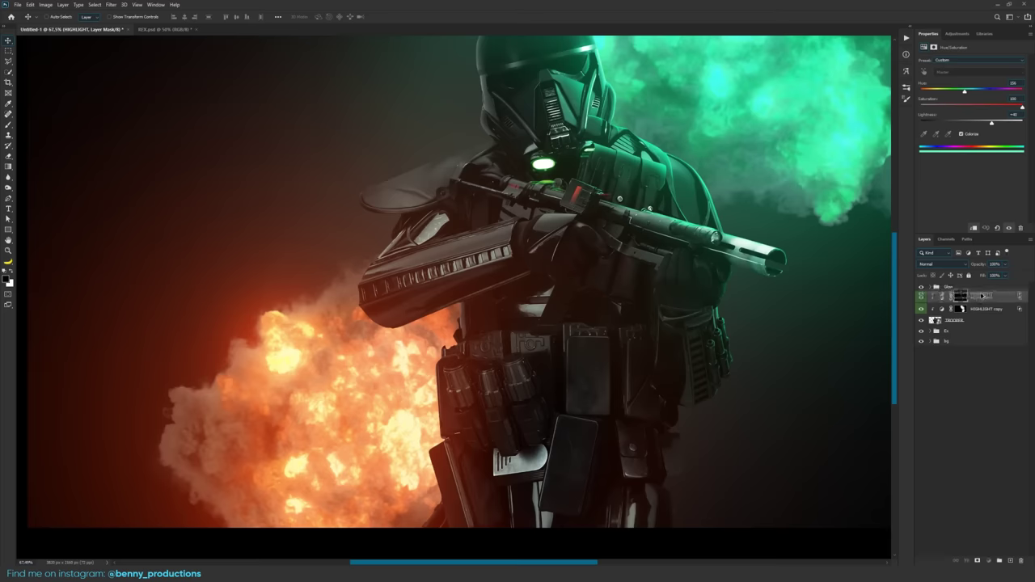
Duplicate the HIGHLIGHT layer above the original as a clipped layer labelled orange, and delete the copy's mask
left_click_drag(983, 296, 977, 309)
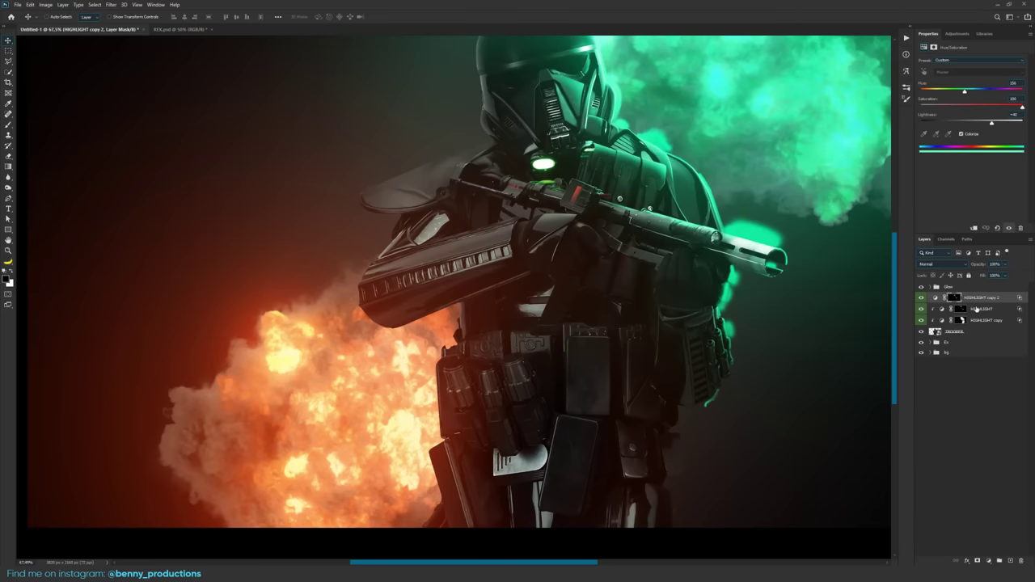
right_click(954, 298)
left_click(954, 317)
scroll(456, 418, "up", 5)
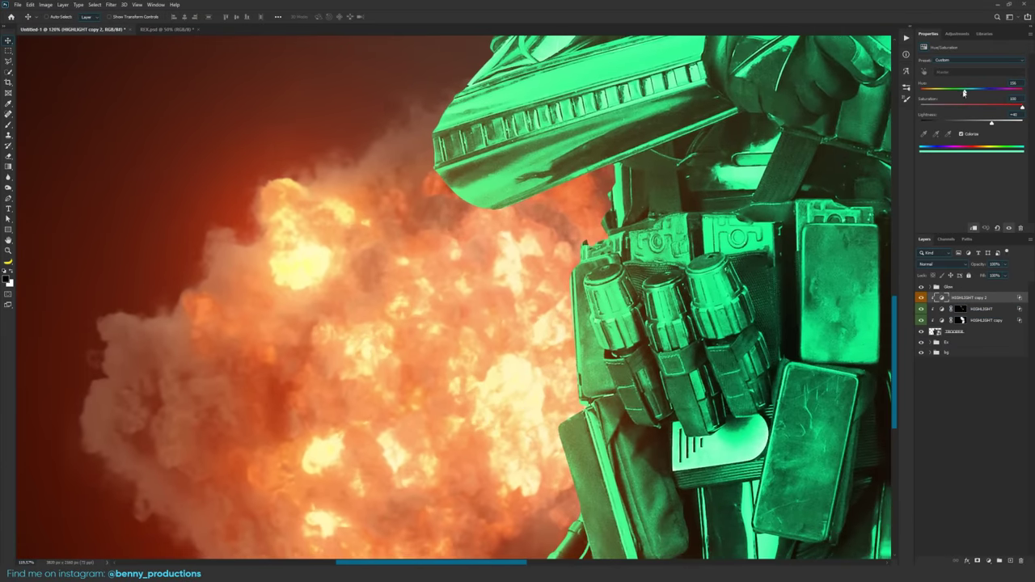
Recolor the new highlight copy orange with Hue about 19, Saturation about 79 and Lightness about +51, and hide it with a black mask
left_click_drag(964, 93, 927, 99)
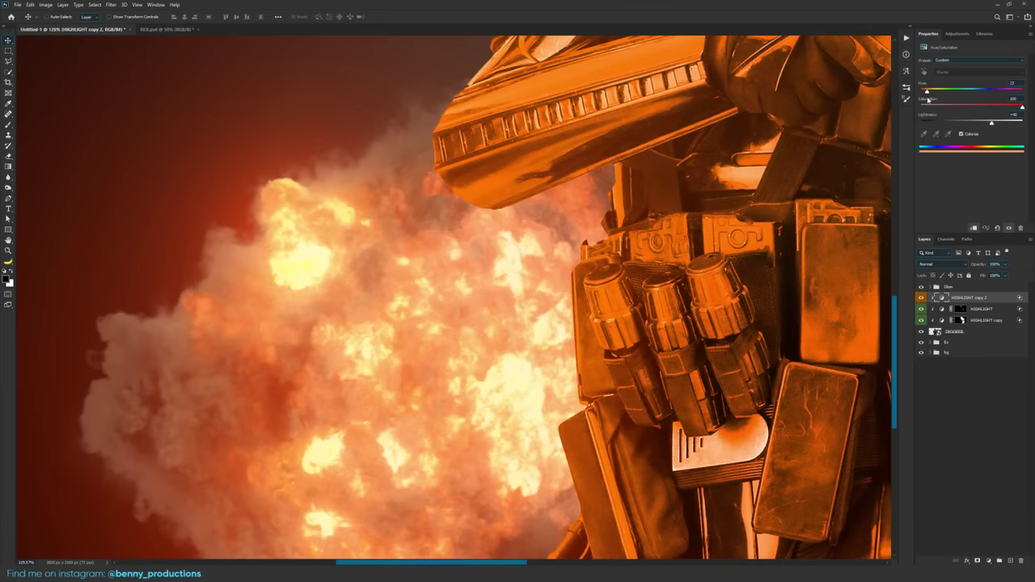
left_click_drag(999, 126, 1006, 123)
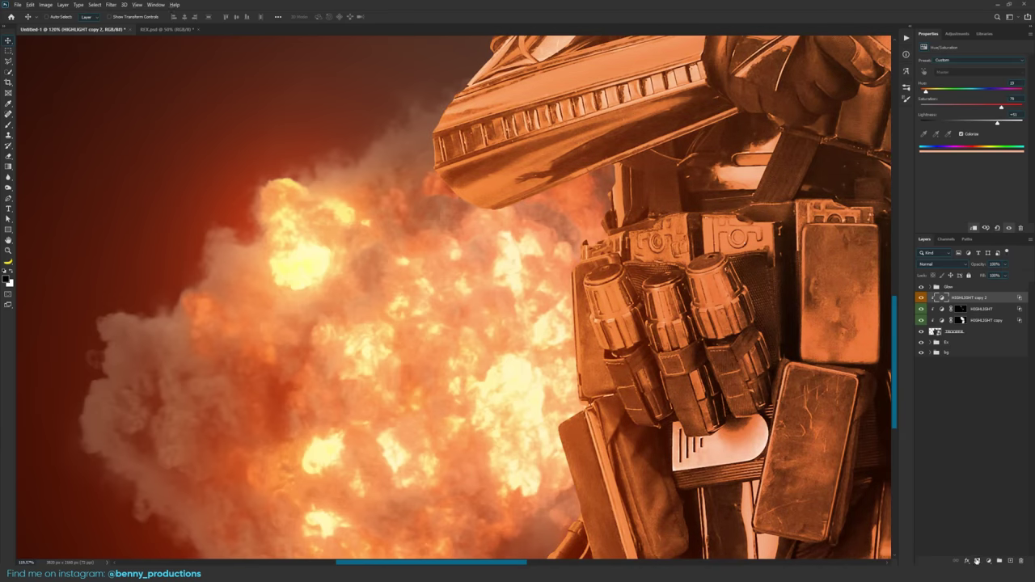
left_click(977, 561, "alt")
Paint a thin orange rim highlight down the hip armor edge facing the explosion
left_click(8, 125)
left_click_drag(474, 279, 432, 199)
left_click_drag(573, 224, 494, 211)
scroll(520, 206, "up", 5)
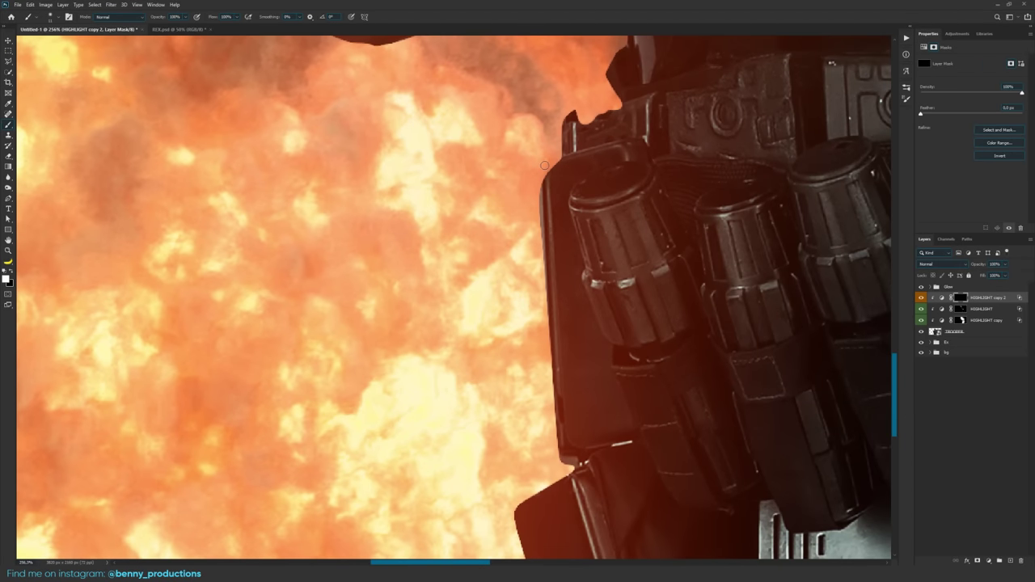
left_click(561, 462, "shift")
left_click_drag(538, 501, 373, 116)
scroll(374, 260, "up", 5)
right_click(374, 320)
key("Return")
scroll(375, 320, "down", 2)
left_click_drag(518, 202, 495, 450)
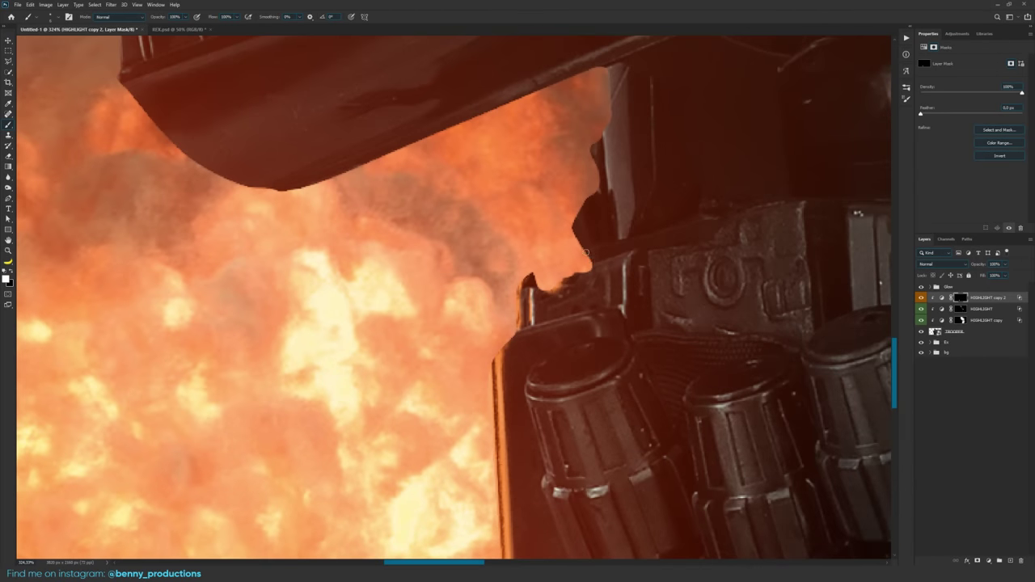
Paint orange highlights on the belt bracket and waist edges above the canisters, softening them with black
left_click_drag(526, 278, 417, 423)
scroll(436, 437, "up", 2)
key("x")
left_click_drag(397, 492, 478, 470)
left_click_drag(485, 340, 512, 250)
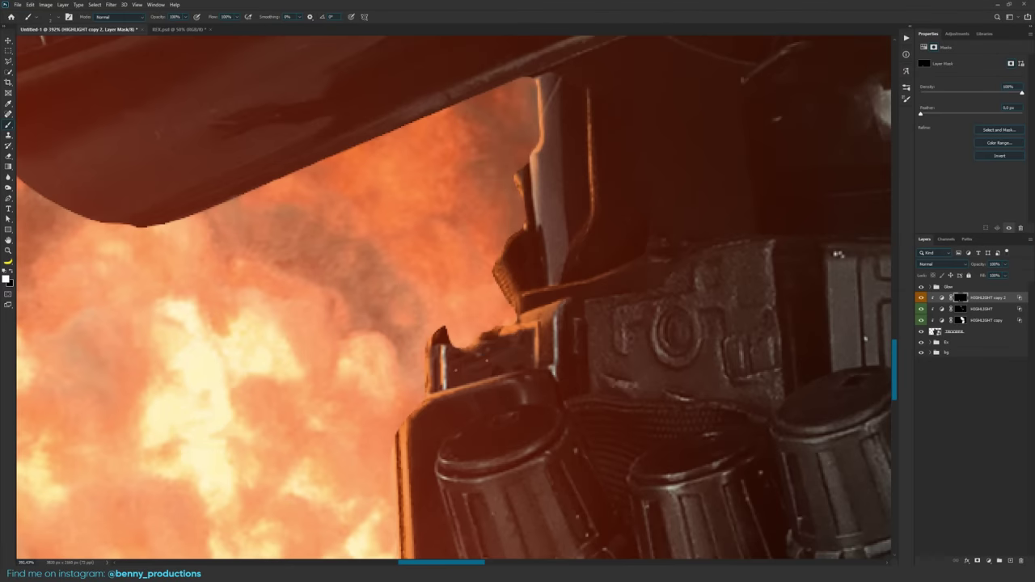
scroll(453, 324, "down", 2)
scroll(512, 317, "up", 3)
left_click_drag(531, 186, 514, 279)
key("x")
left_click_drag(493, 161, 485, 263)
scroll(404, 380, "down", 4)
scroll(429, 234, "up", 3)
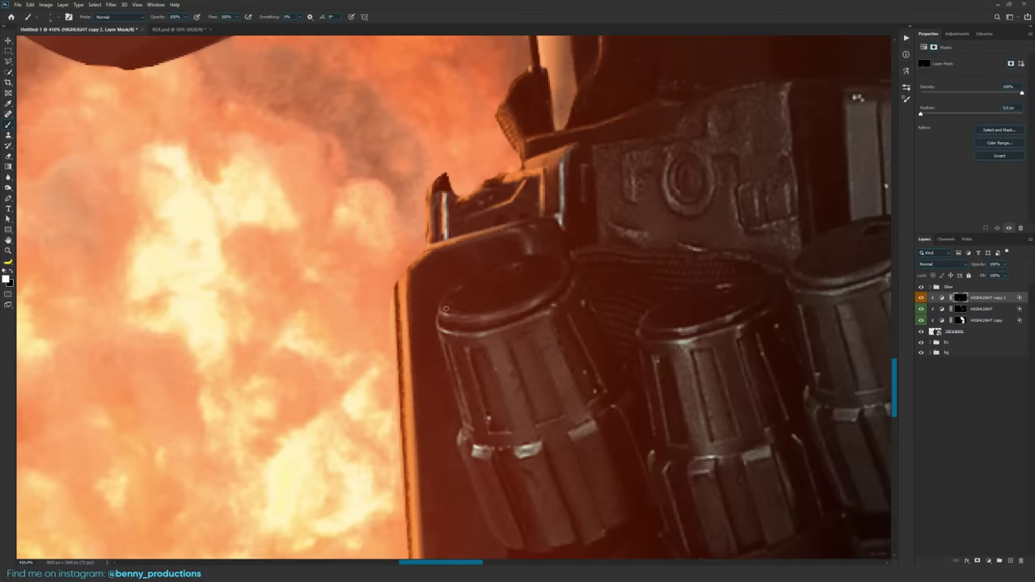
Paint orange highlights on the rim, ridges and outer edge of the belt canister nearest the explosion
left_click_drag(485, 389, 469, 263)
left_click_drag(429, 212, 465, 310)
left_click_drag(451, 226, 477, 230)
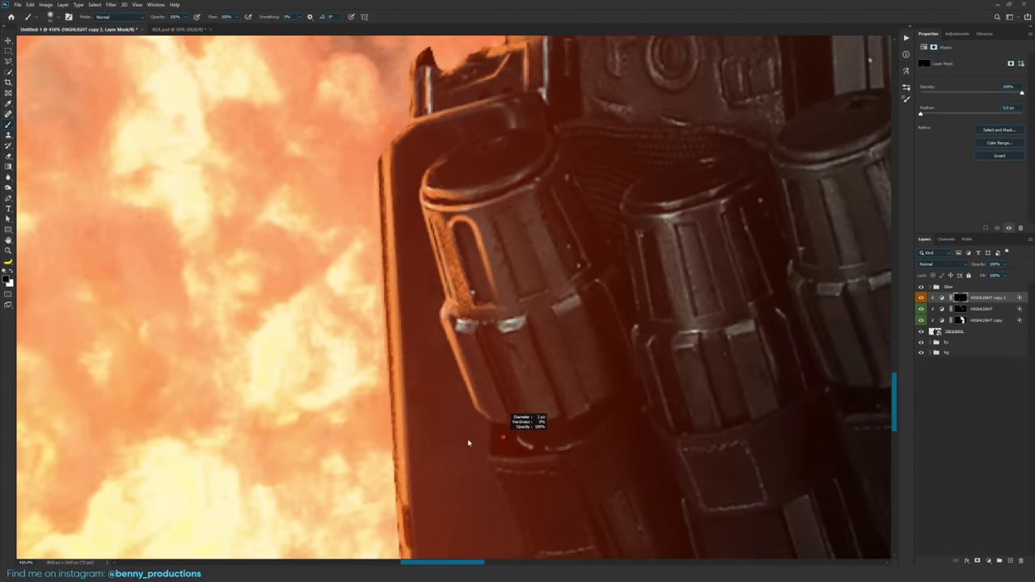
left_click_drag(503, 437, 416, 183)
left_click_drag(522, 409, 554, 424)
Paint orange highlights on the strap below the first canister and along the second canister's edges
key("x")
left_click_drag(433, 223, 550, 428)
scroll(453, 210, "up", 3)
left_click_drag(416, 215, 489, 369)
scroll(489, 368, "down", 5)
scroll(521, 200, "up", 3)
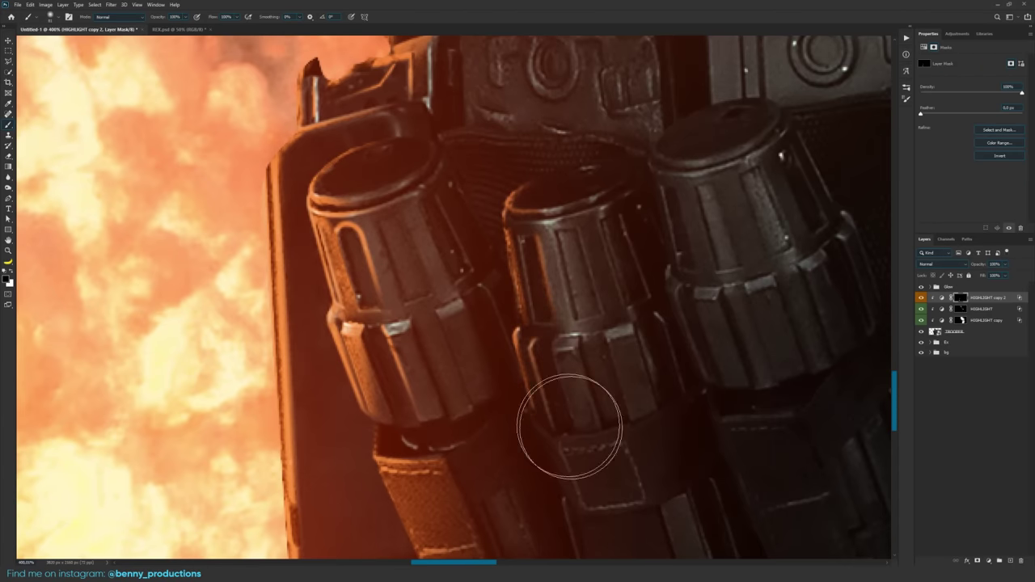
Soften the canister and strap highlights with a larger black brush and refine the remaining orange edges
right_click(550, 388)
mouse_move(558, 429)
left_mouse_down()
mouse_move(493, 332)
mouse_move(514, 413)
mouse_move(483, 254)
left_mouse_up()
key("x")
scroll(526, 323, "down", 2)
left_click_drag(647, 243, 490, 377)
key("x")
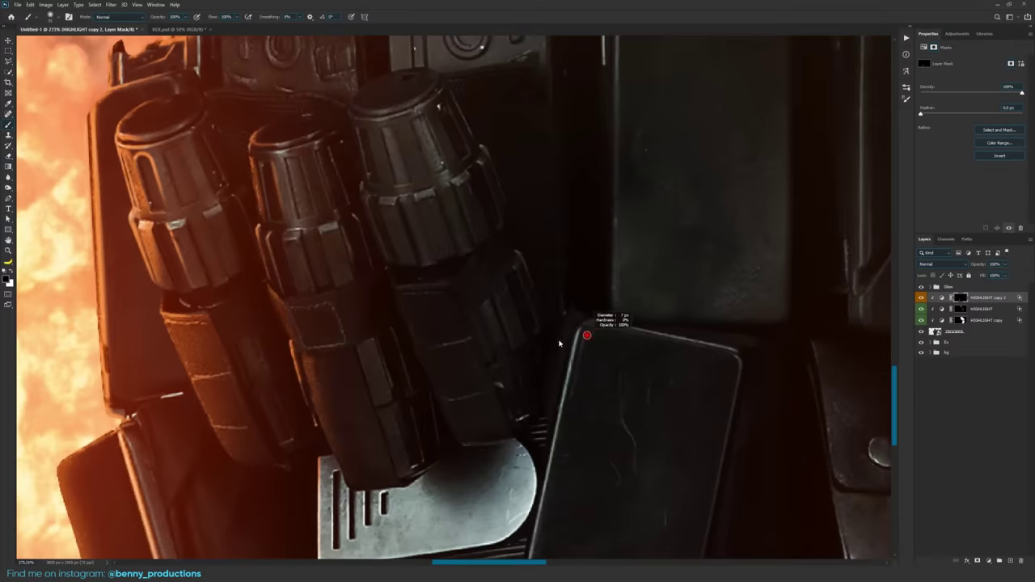
scroll(559, 344, "down", 5)
scroll(420, 332, "up", 5)
Paint orange rim highlights along the forearm armor's lower and outer edges and soften them inward with black
key("x")
mouse_move(161, 376)
left_mouse_down()
mouse_move(631, 206)
mouse_move(748, 144)
left_mouse_up()
key("x")
left_click_drag(647, 162, 285, 294)
scroll(284, 294, "up", 3)
key("x")
mouse_move(328, 346)
left_mouse_down()
mouse_move(492, 309)
mouse_move(376, 220)
left_mouse_up()
scroll(492, 332, "down", 3)
scroll(339, 317, "up", 3)
key("x")
left_click_drag(340, 316, 251, 338)
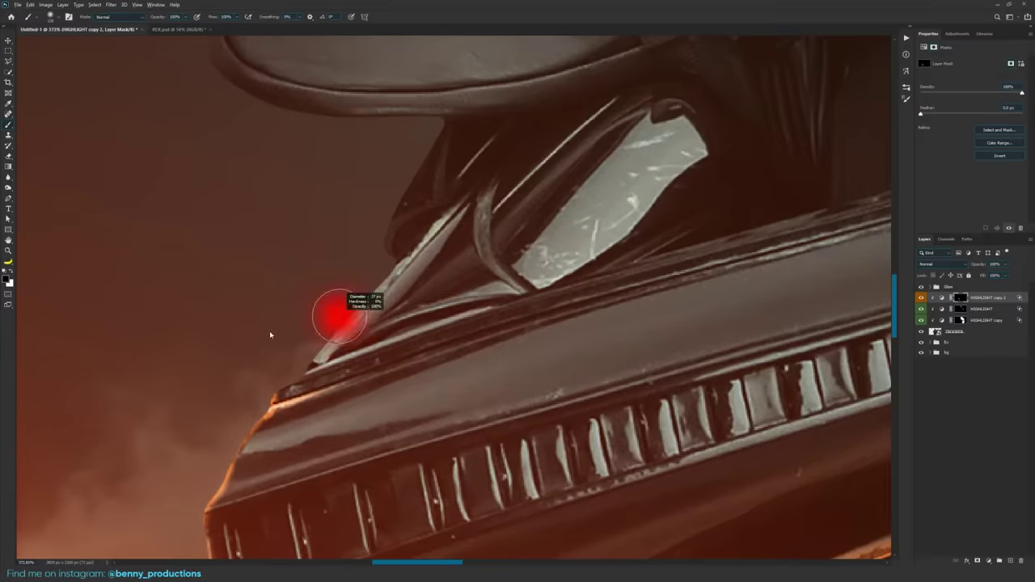
Paint orange rim highlights on the upper sleeve edges and along the shoulder pad's lower edge
key("x")
left_click_drag(439, 141, 388, 252)
left_click_drag(389, 242, 437, 384)
key("bracketright")
key("bracketright")
key("bracketright")
scroll(330, 282, "down", 3)
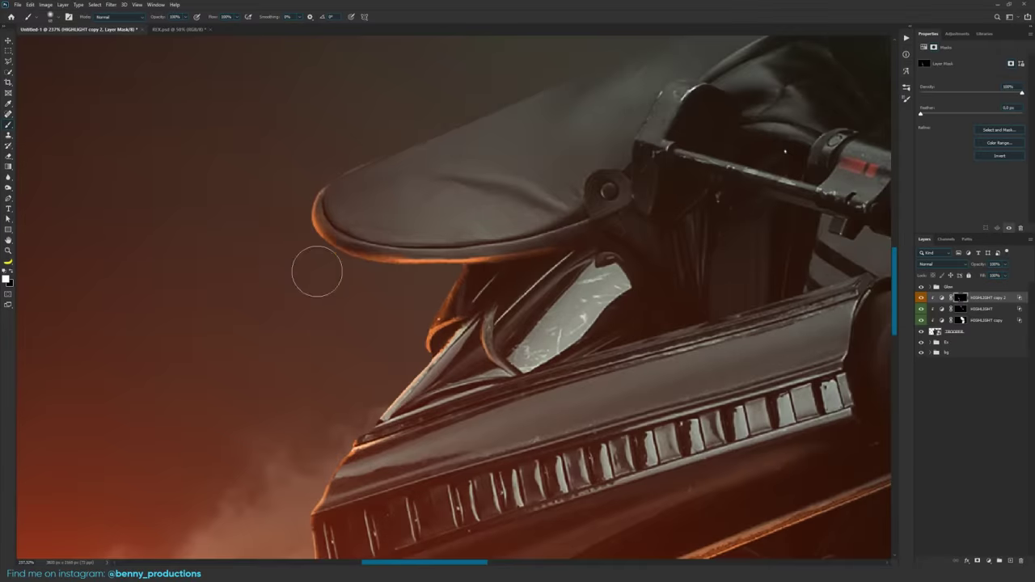
Extend the orange highlight along the shoulder pad's rim and blend it inward with black
scroll(485, 226, "up", 4)
mouse_move(388, 202)
left_mouse_down()
mouse_move(595, 274)
mouse_move(610, 255)
left_mouse_up()
key("x")
mouse_move(679, 219)
left_mouse_down()
mouse_move(618, 229)
mouse_move(478, 340)
left_mouse_up()
Paint an orange rim highlight along the helmet's explosion-facing edge and soften it with a larger black brush
scroll(558, 194, "down", 4)
left_click_drag(485, 162, 550, 388)
scroll(486, 291, "up", 4)
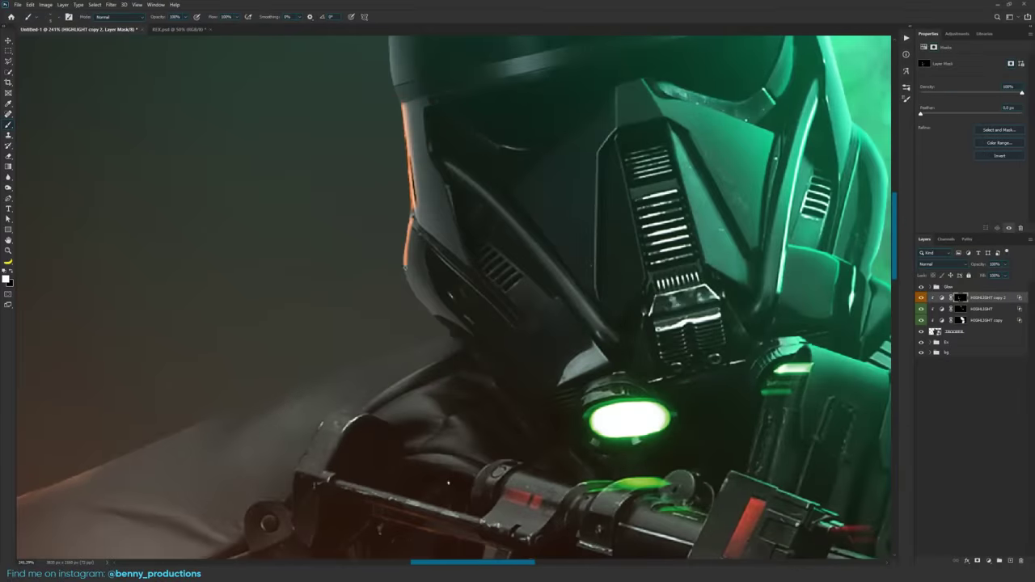
scroll(453, 242, "down", 3)
scroll(466, 243, "down", 4)
left_click_drag(379, 303, 497, 139)
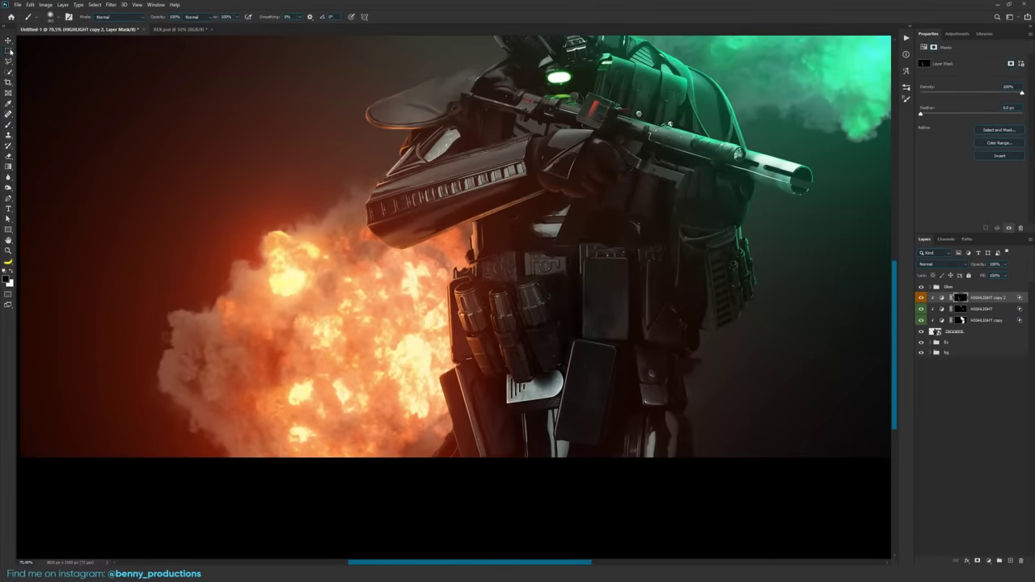
Duplicate the orange highlight layer as another clipped layer and delete the duplicate's mask
left_click(8, 40)
scroll(386, 319, "up", 3)
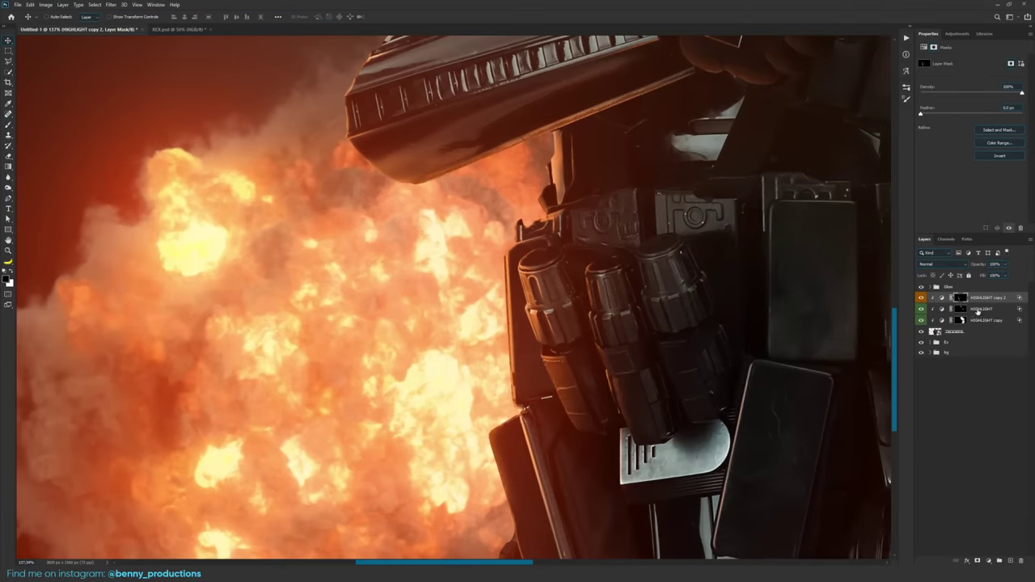
key("ctrl+j")
left_click(975, 302, "alt")
right_click(961, 298)
left_click(971, 314)
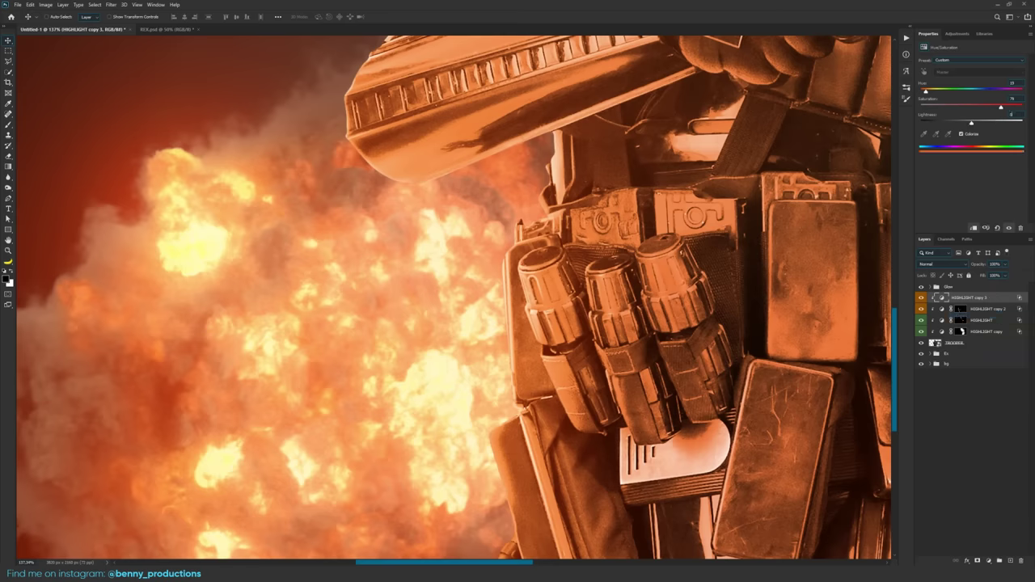
Set the new orange layer's Lightness to 0 and paint broad light through a black mask over the hip, canisters and forearm
key("ctrl+z")
left_click(976, 561, "alt")
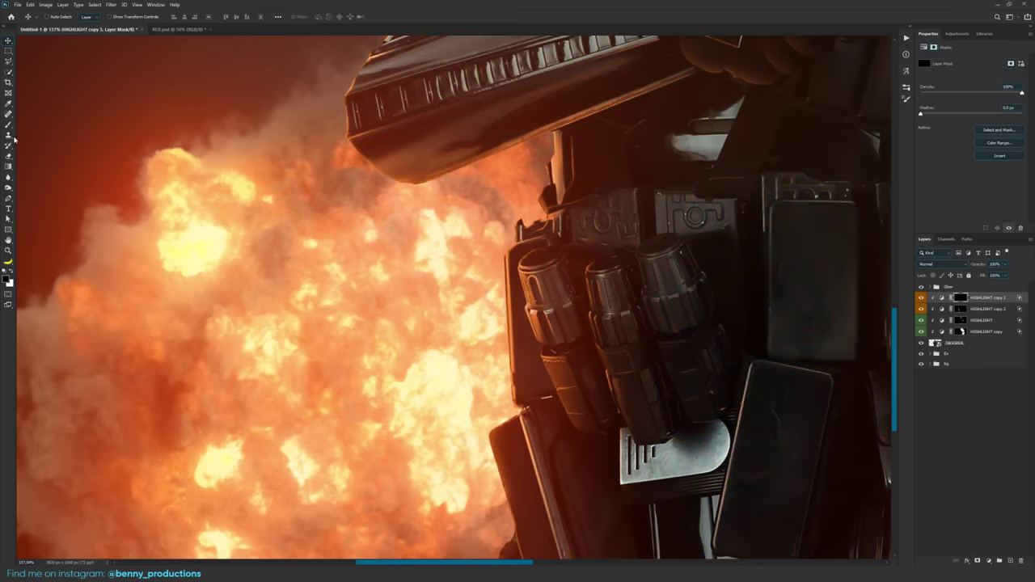
scroll(410, 309, "down", 5)
left_click_drag(409, 369, 477, 373)
scroll(457, 401, "up", 5)
key("x")
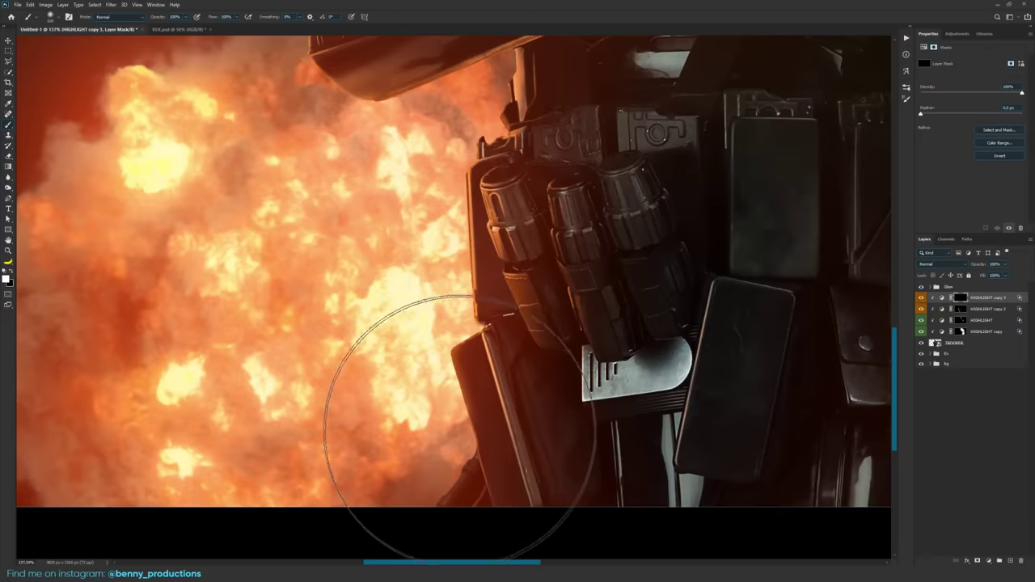
left_click(465, 431)
left_click_drag(477, 161, 467, 280)
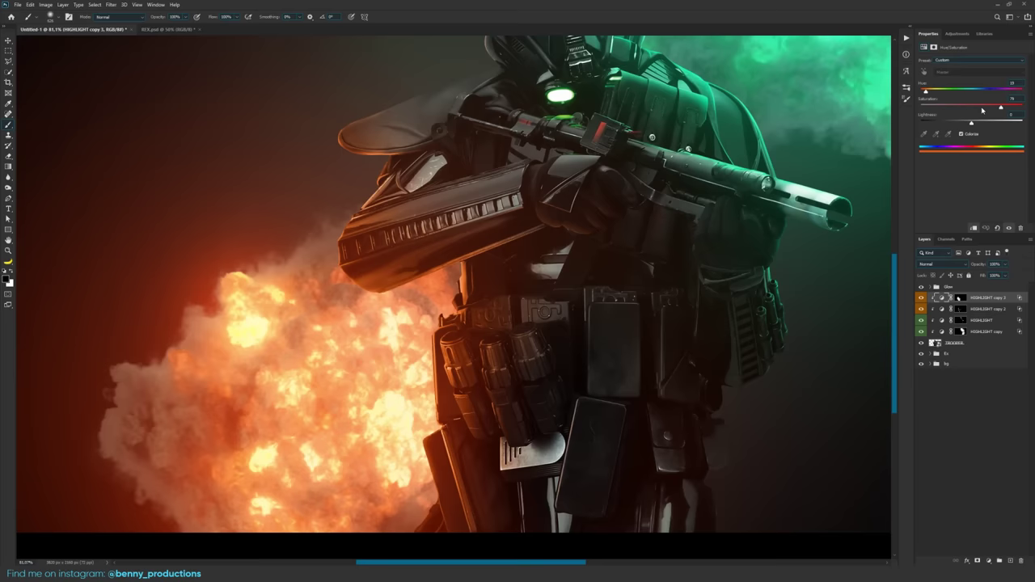
Examine the combined orange and green lighting on the whole figure and close up around the rifle and forearm
key("ctrl+0")
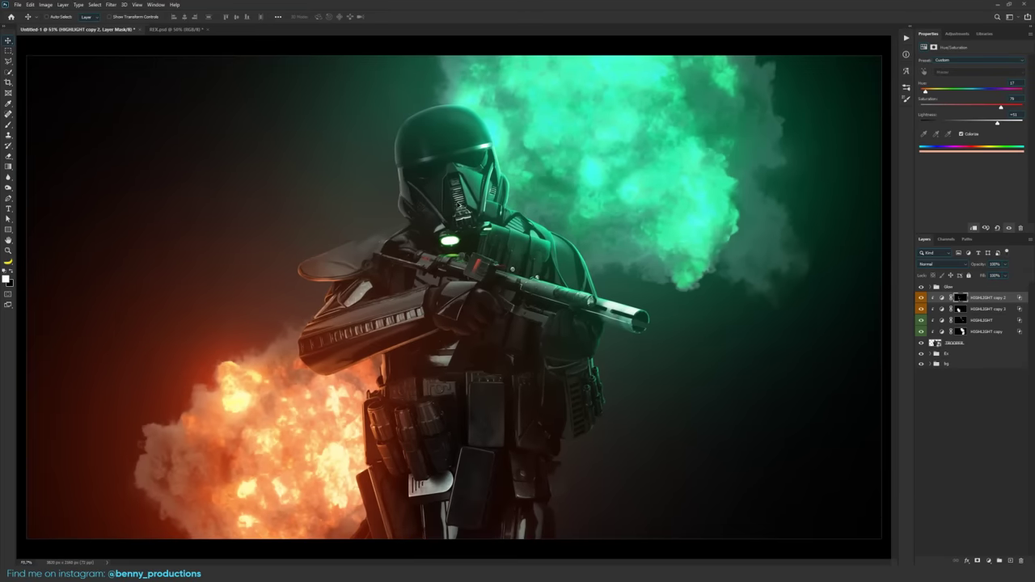
scroll(460, 212, "up", 5)
left_click_drag(453, 228, 444, 169)
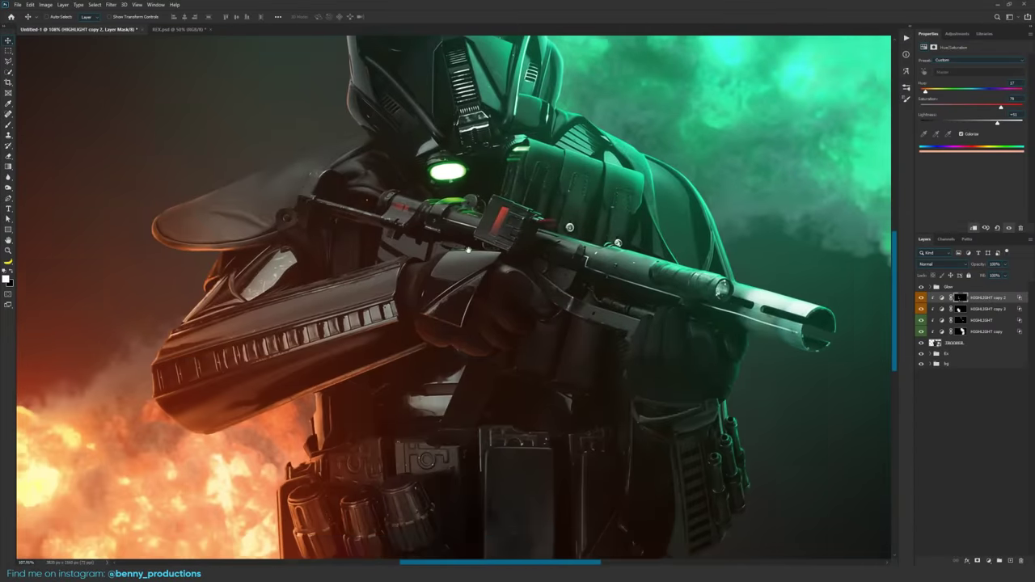
left_click_drag(452, 293, 471, 232)
scroll(472, 232, "down", 5)
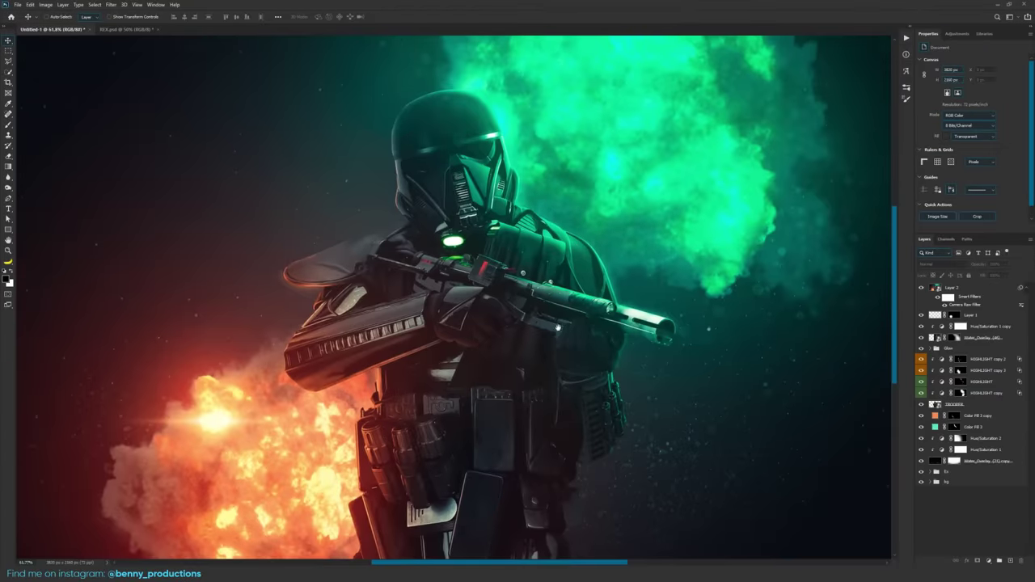